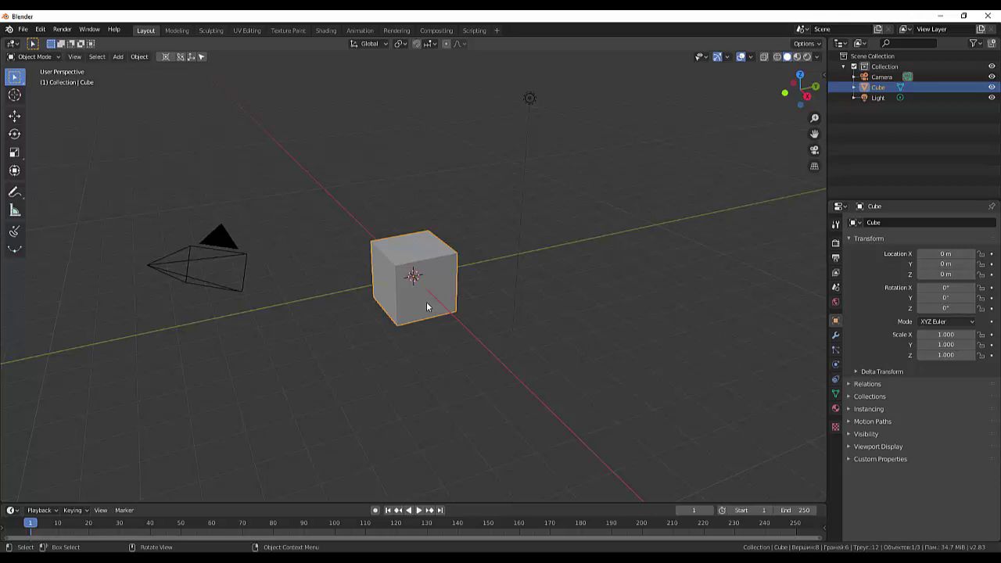
# Step: Enlarge the cube about five times, then flatten it on Z into a thin slab of 0.223
pyautogui.press('s')
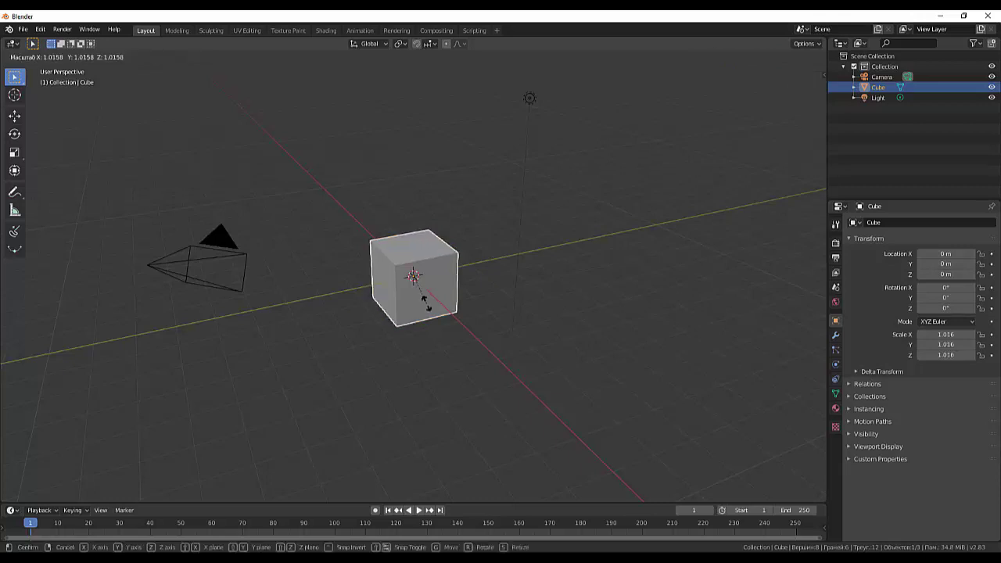
pyautogui.click(558, 303)
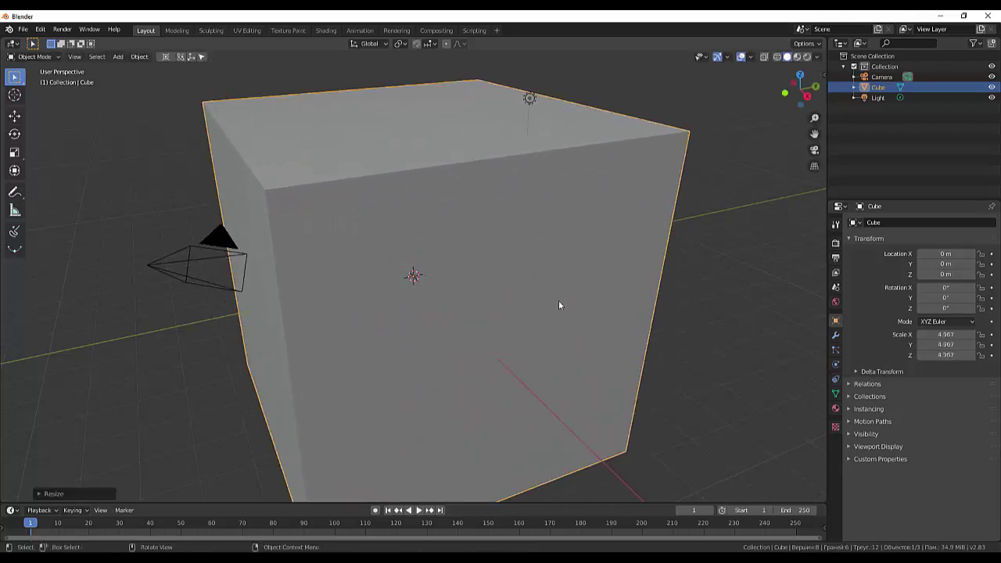
pyautogui.press('z')
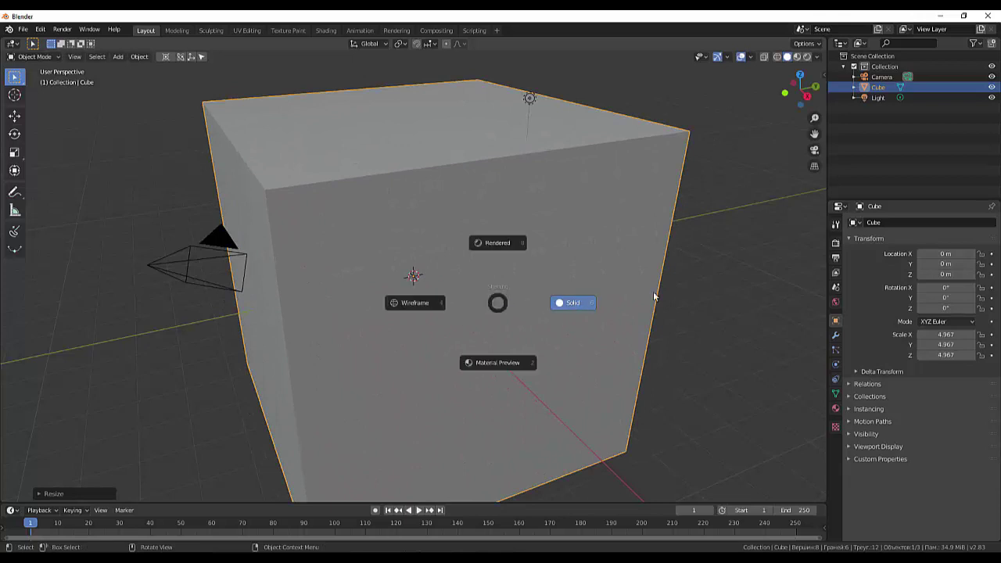
pyautogui.press('s')
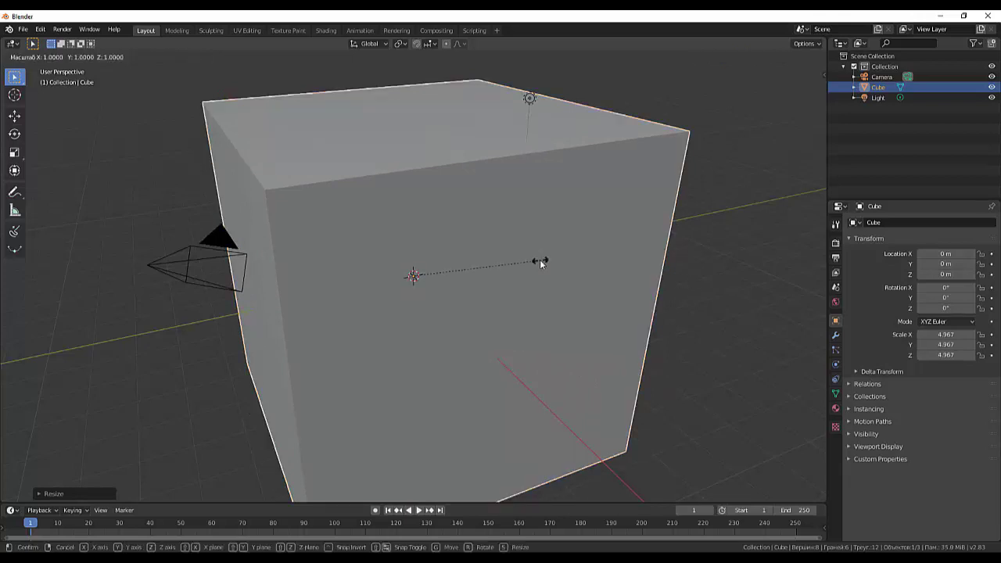
pyautogui.press('z')
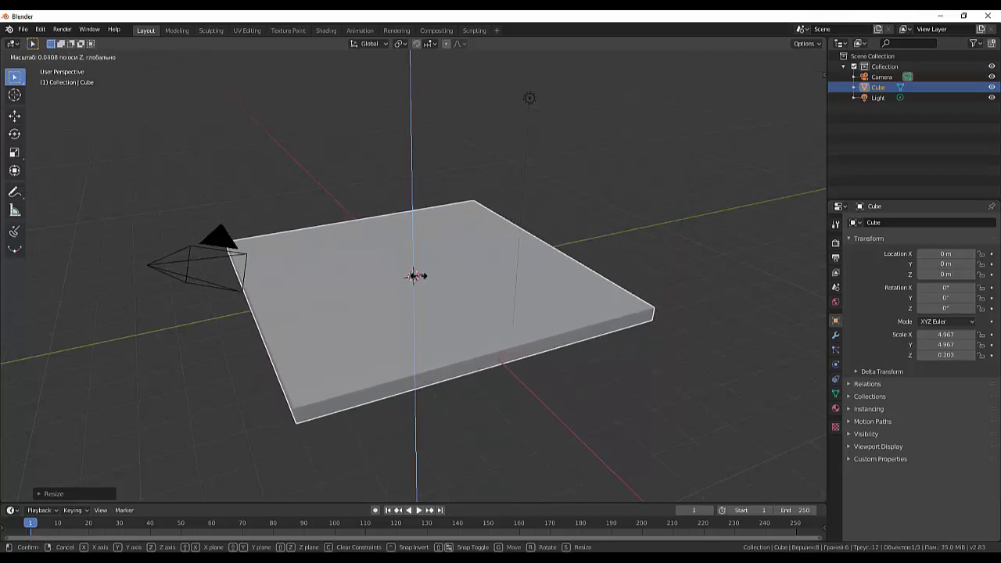
pyautogui.click(415, 275)
pyautogui.moveTo(630, 294)
pyautogui.mouseDown(button='middle')
pyautogui.moveTo(575, 318)
pyautogui.moveTo(602, 329)
pyautogui.moveTo(597, 344)
pyautogui.mouseUp(button='middle')
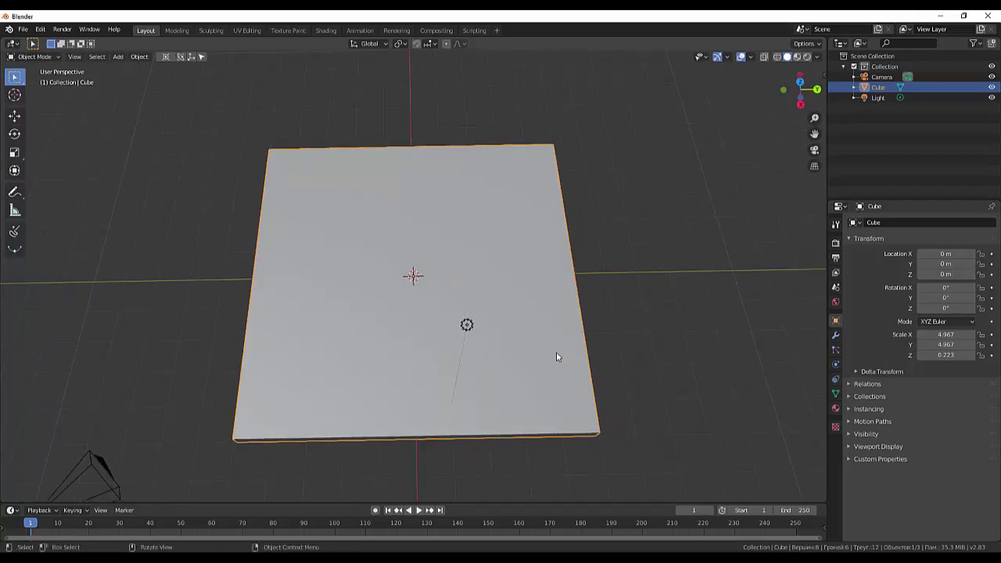
# Step: Stretch the slab along Y to 7.443 to make a rectangular tabletop
pyautogui.press('s')
pyautogui.press('y')
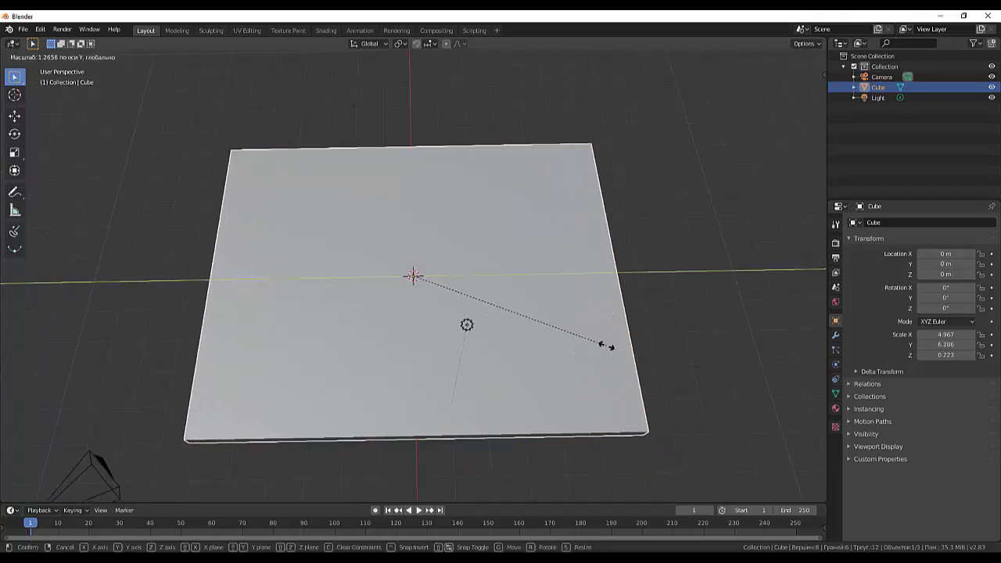
pyautogui.click(629, 341)
pyautogui.moveTo(629, 340)
pyautogui.mouseDown(button='middle')
pyautogui.moveTo(663, 290)
pyautogui.moveTo(634, 339)
pyautogui.mouseUp(button='middle')
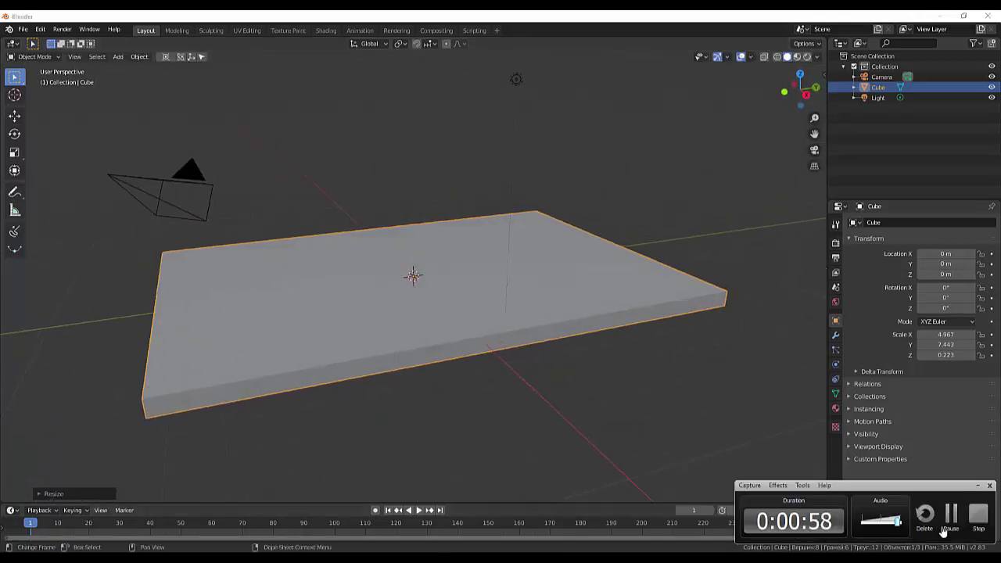
pyautogui.click(951, 520)
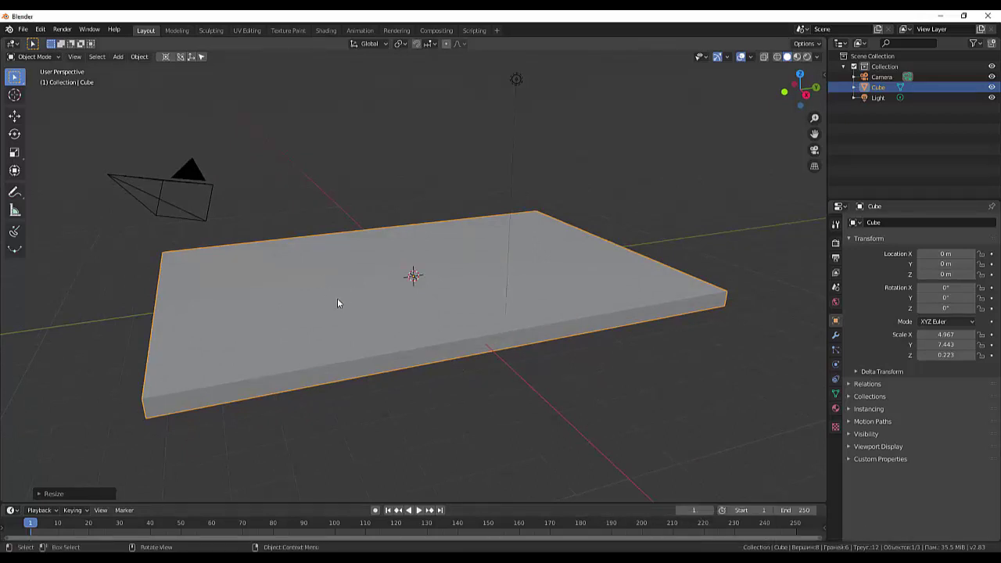
# Step: Add a plane, view it from the top, and enlarge it just wider than the tabletop
pyautogui.hotkey('shift', 'a')
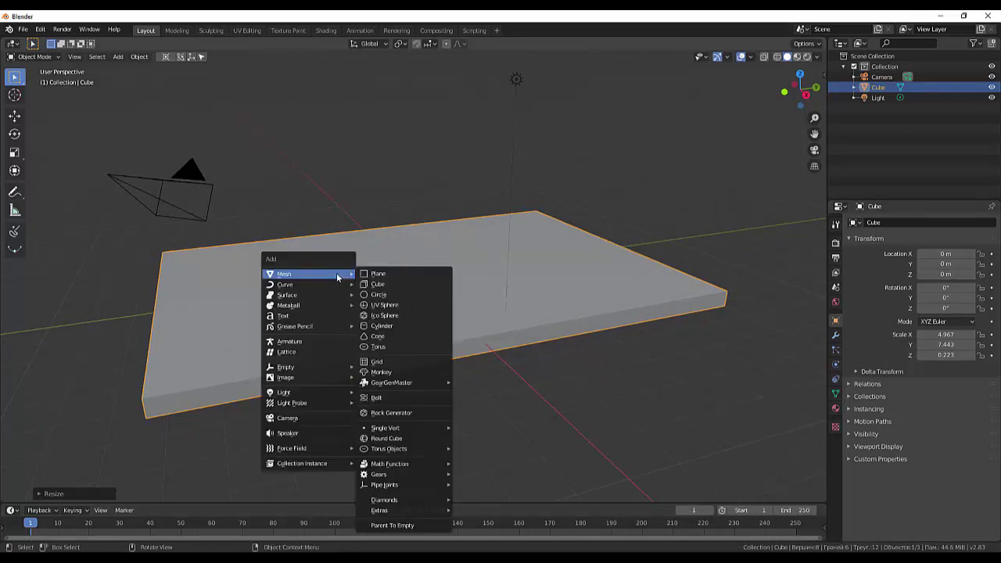
pyautogui.click(367, 273)
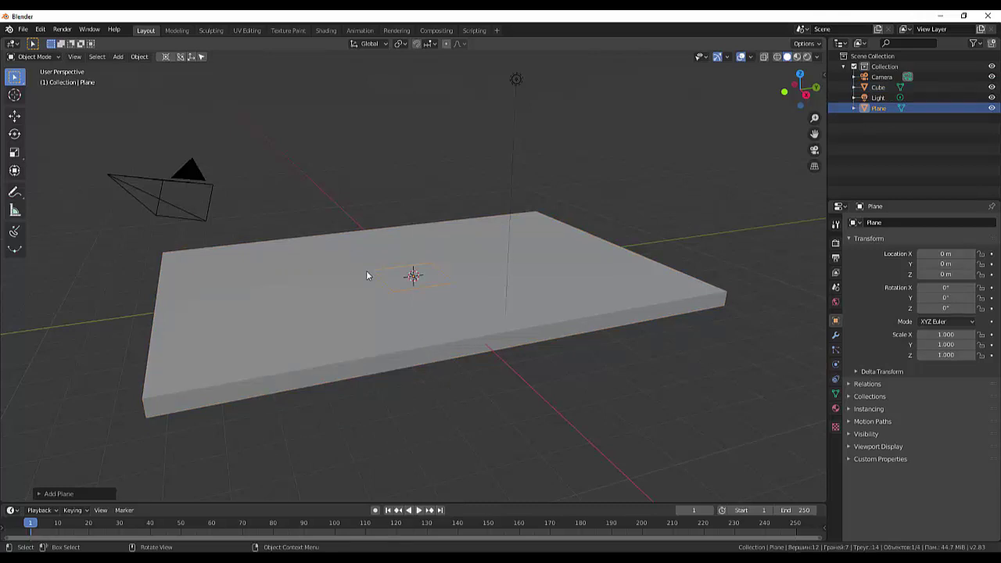
pyautogui.press('KP_7')
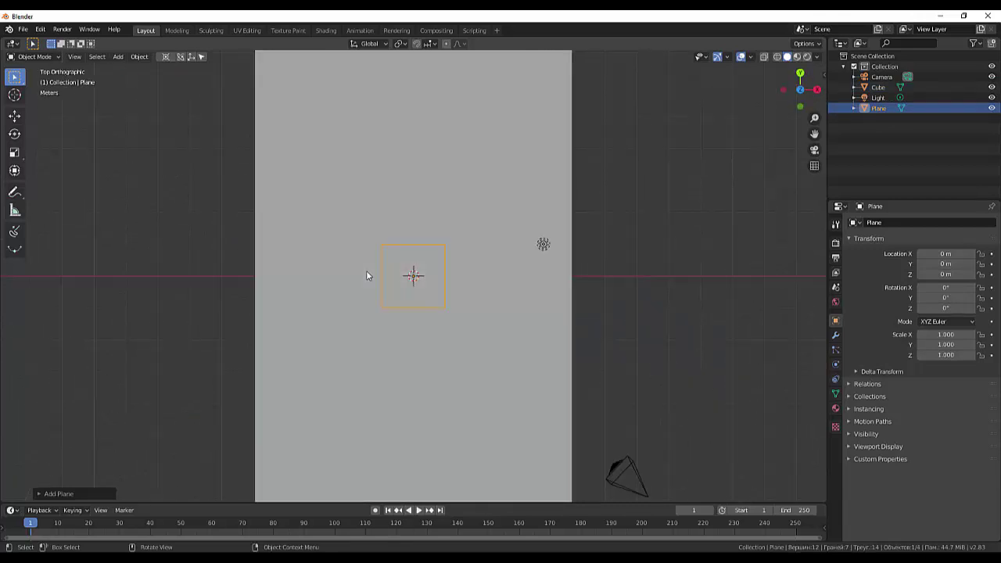
pyautogui.scroll(-4, 366, 278)
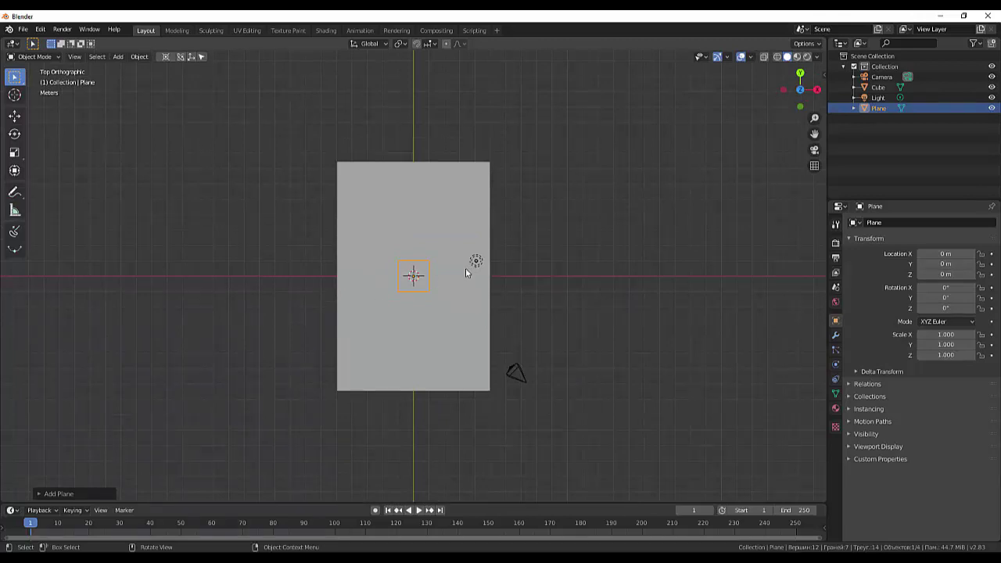
pyautogui.press('s')
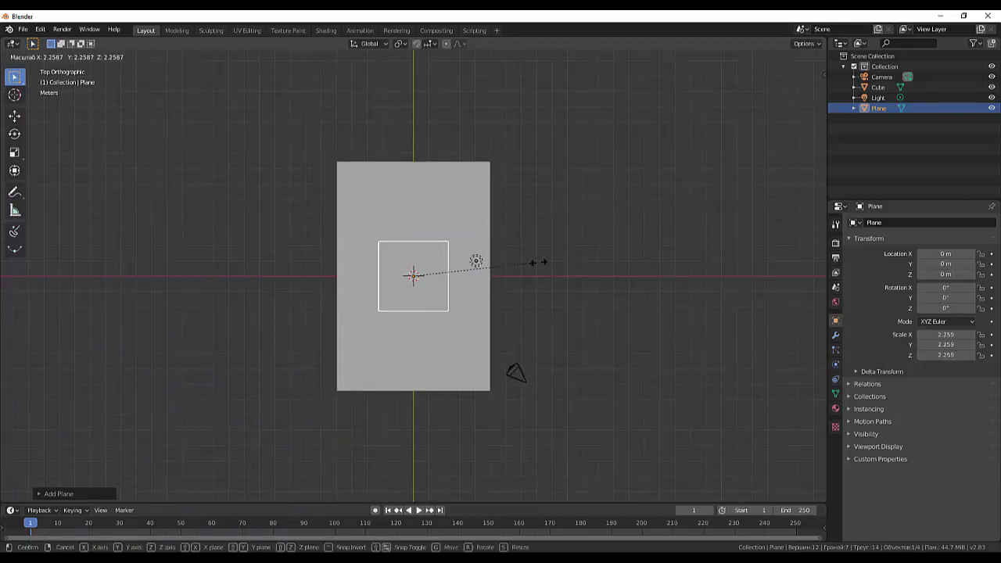
pyautogui.click(737, 286)
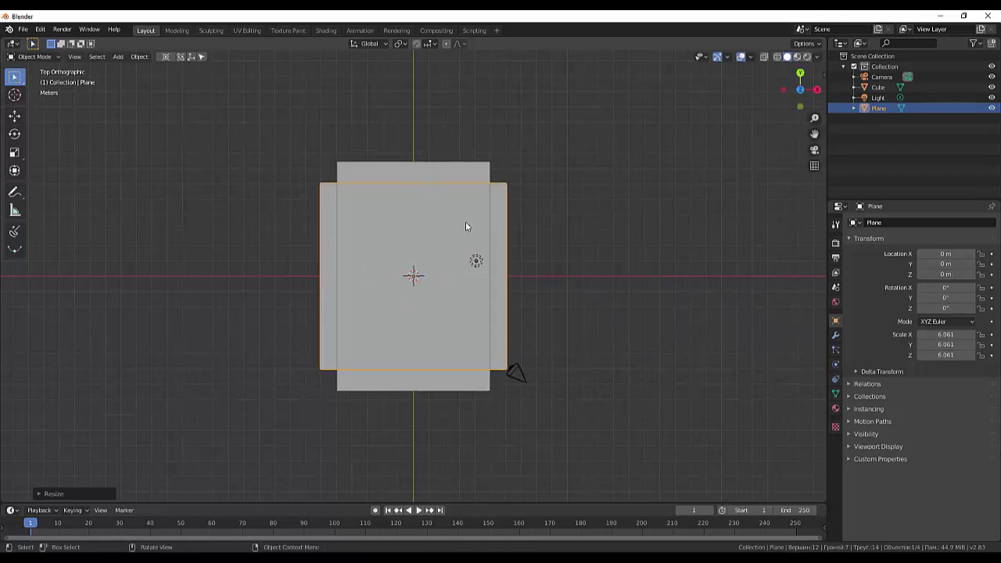
pyautogui.press('s')
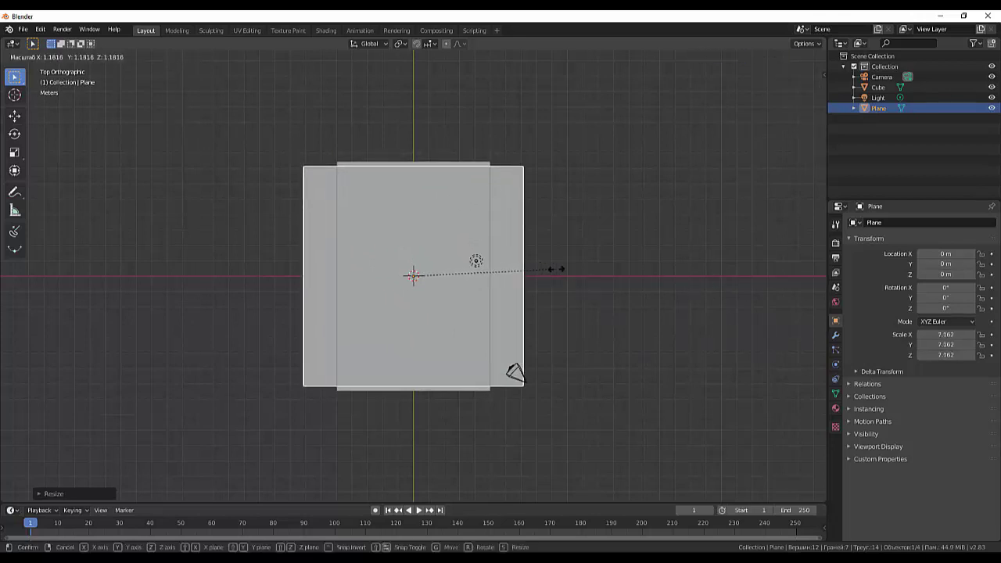
pyautogui.click(541, 261)
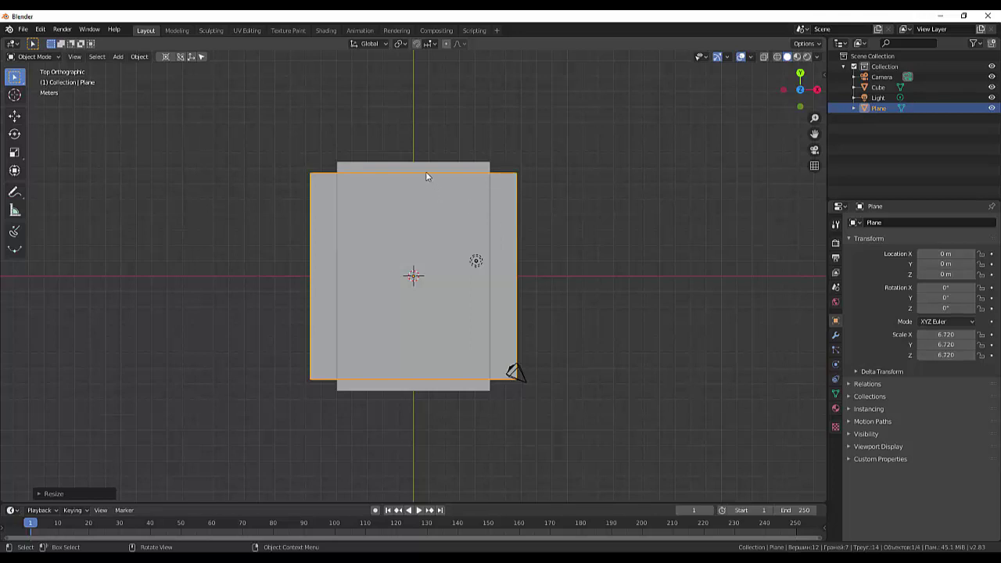
# Step: Stretch the plane along Y and enlarge it to overhang the tabletop, about 7.536 by 10.281
pyautogui.press('s')
pyautogui.press('y')
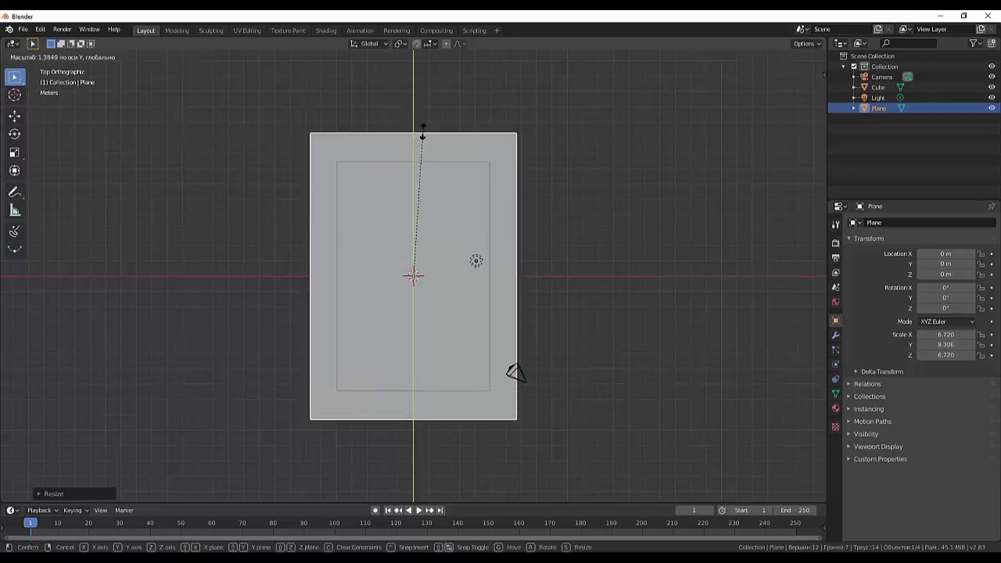
pyautogui.click(421, 134)
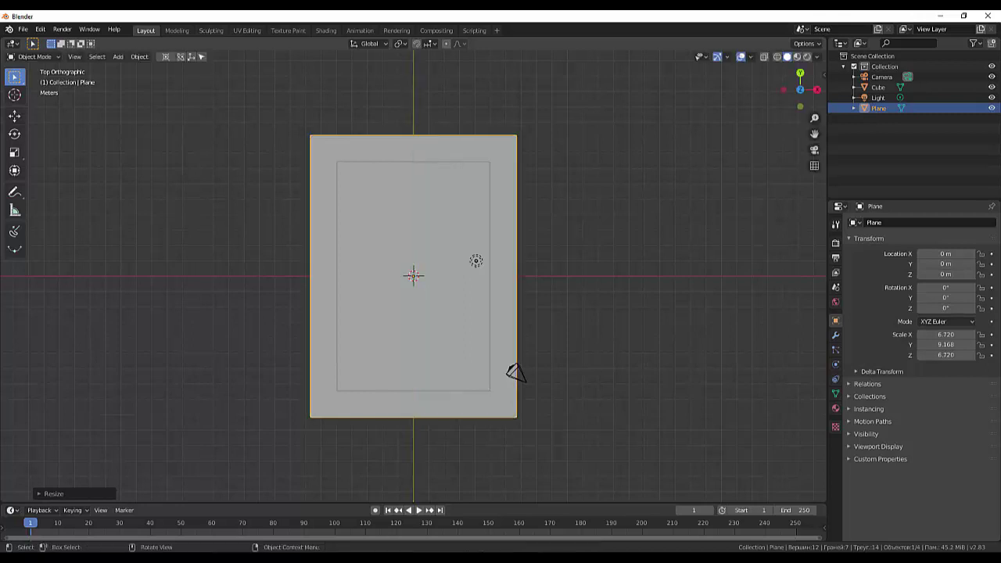
pyautogui.press('s')
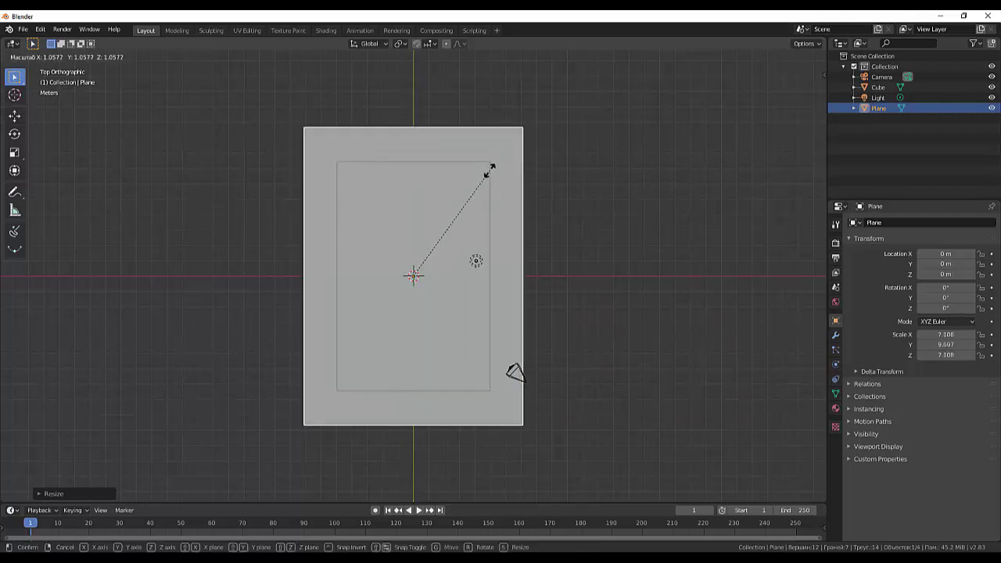
pyautogui.click(497, 167)
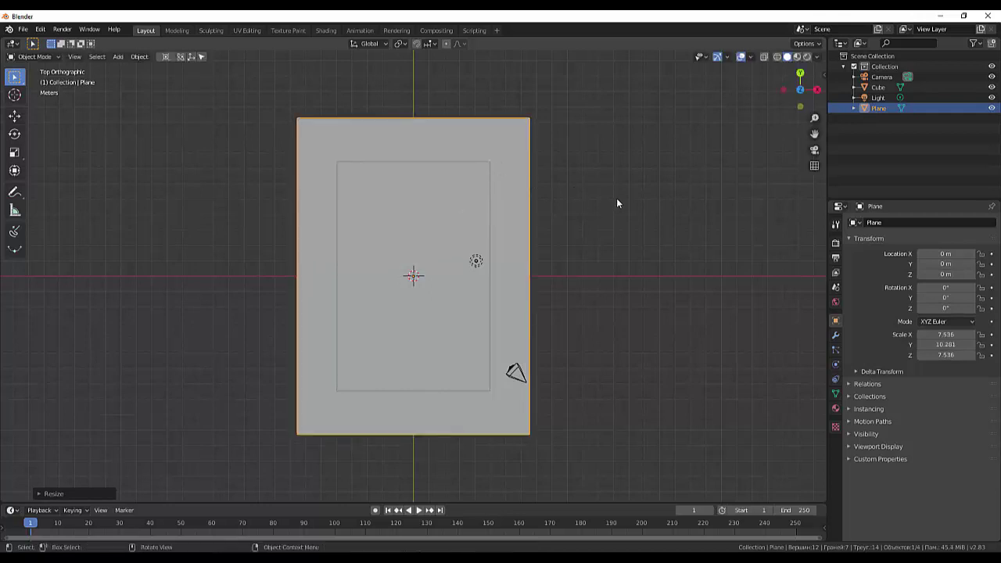
pyautogui.moveTo(616, 203)
pyautogui.mouseDown(button='middle')
pyautogui.moveTo(547, 161)
pyautogui.moveTo(489, 143)
pyautogui.moveTo(500, 110)
pyautogui.moveTo(511, 116)
pyautogui.mouseUp(button='middle')
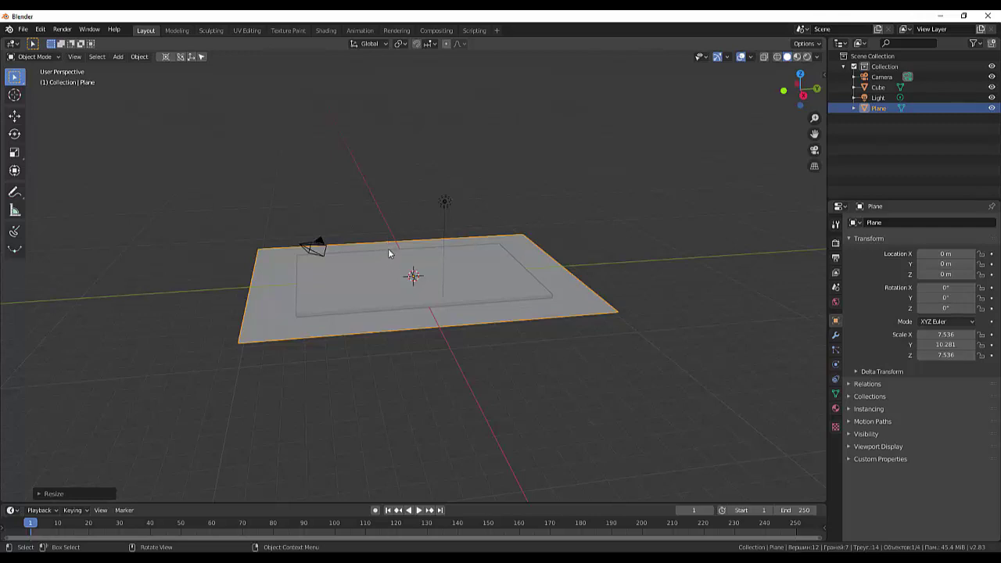
# Step: Move the plane straight up to sit above the tabletop
pyautogui.press('g')
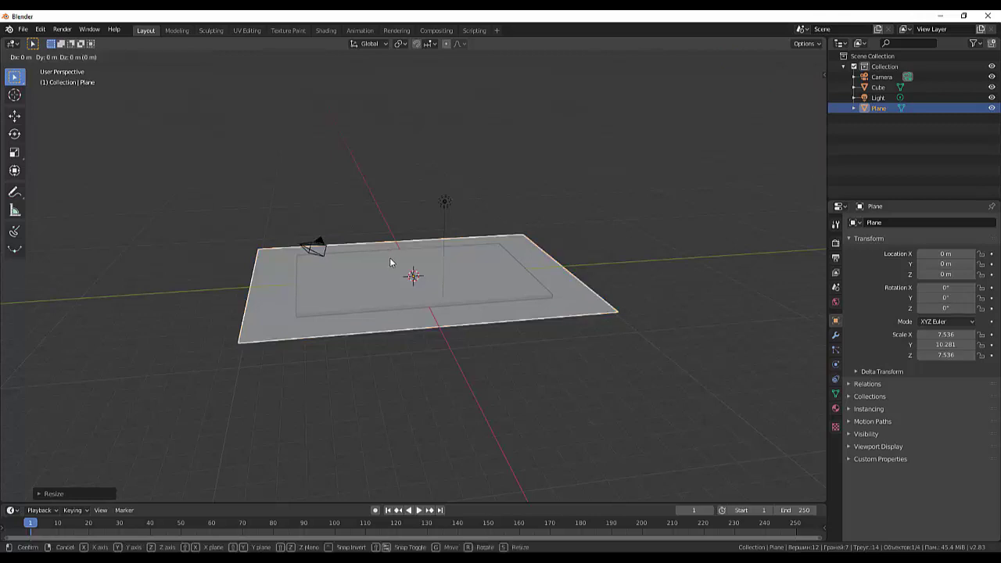
pyautogui.press('z')
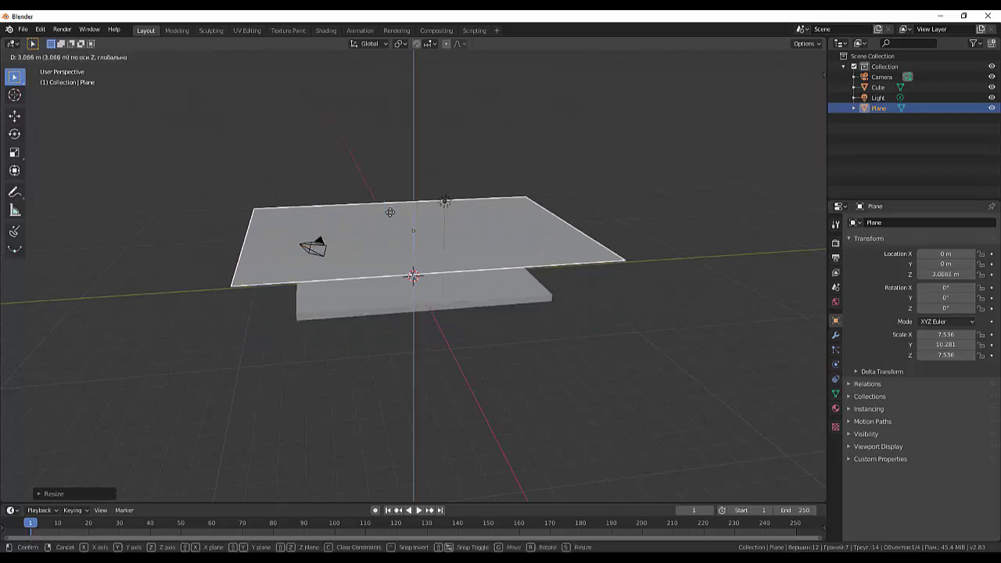
pyautogui.click(387, 231)
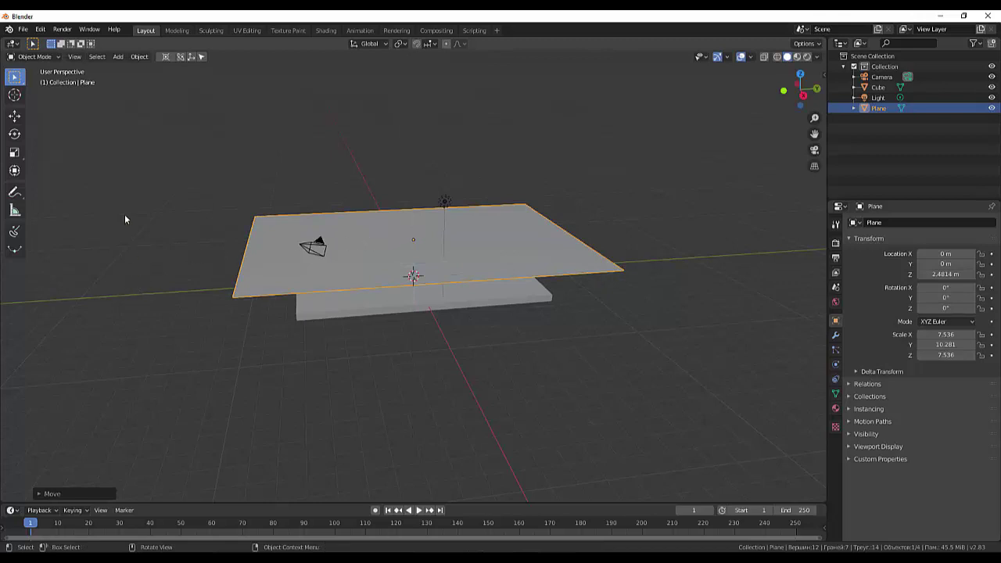
# Step: In Edit Mode, subdivide the plane with 50 cuts into a dense grid
pyautogui.click(36, 56)
pyautogui.click(34, 85)
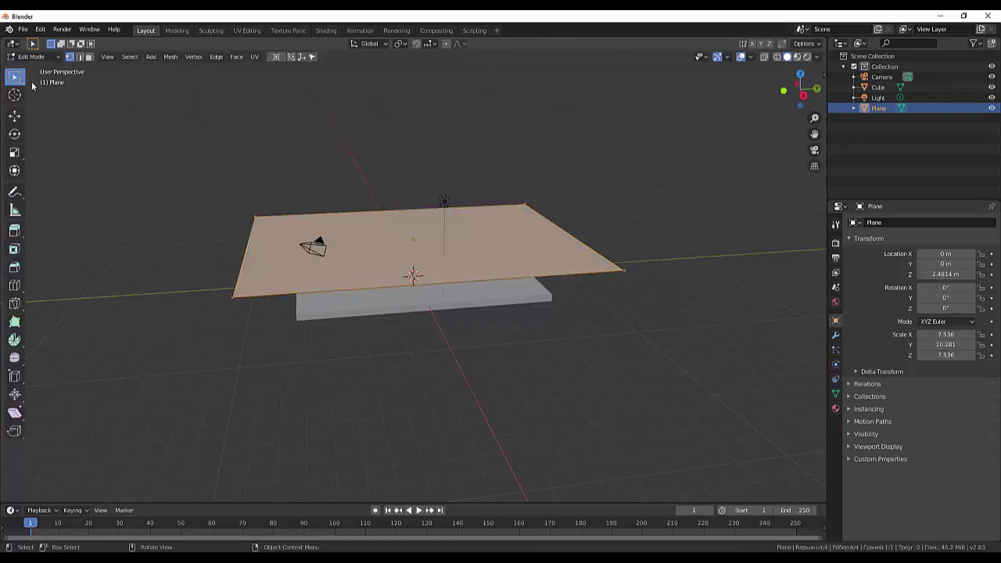
pyautogui.rightClick(404, 273)
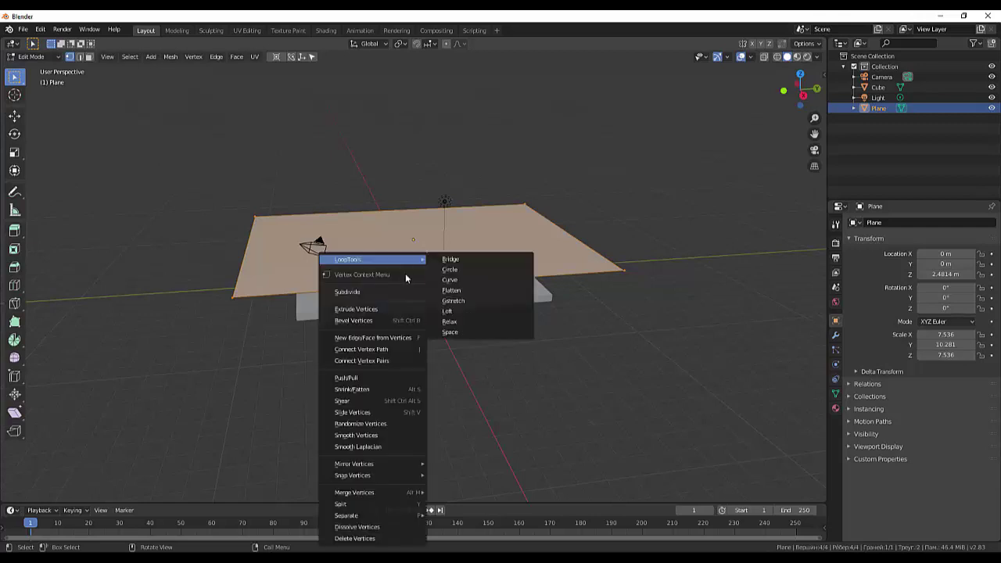
pyautogui.click(361, 292)
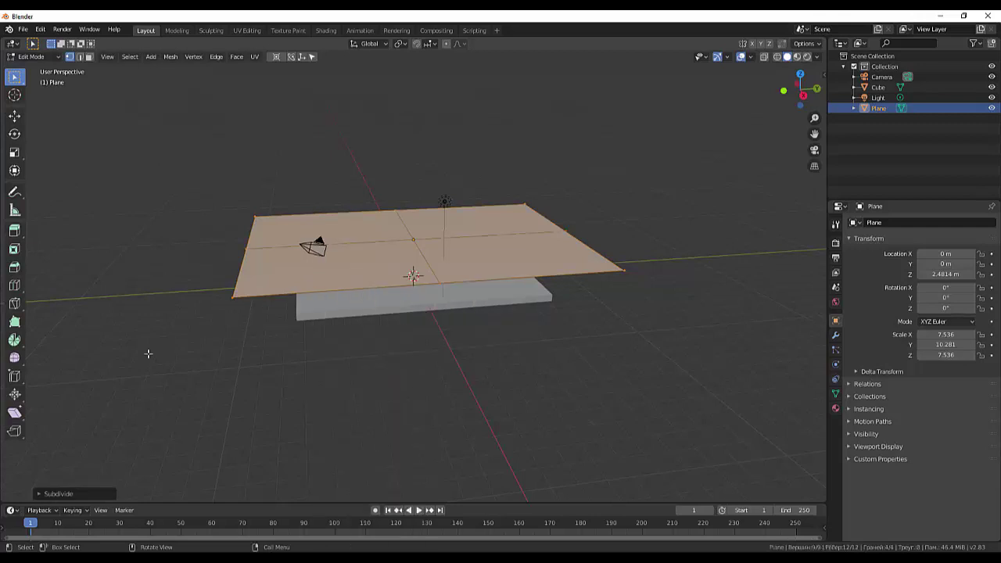
pyautogui.click(69, 494)
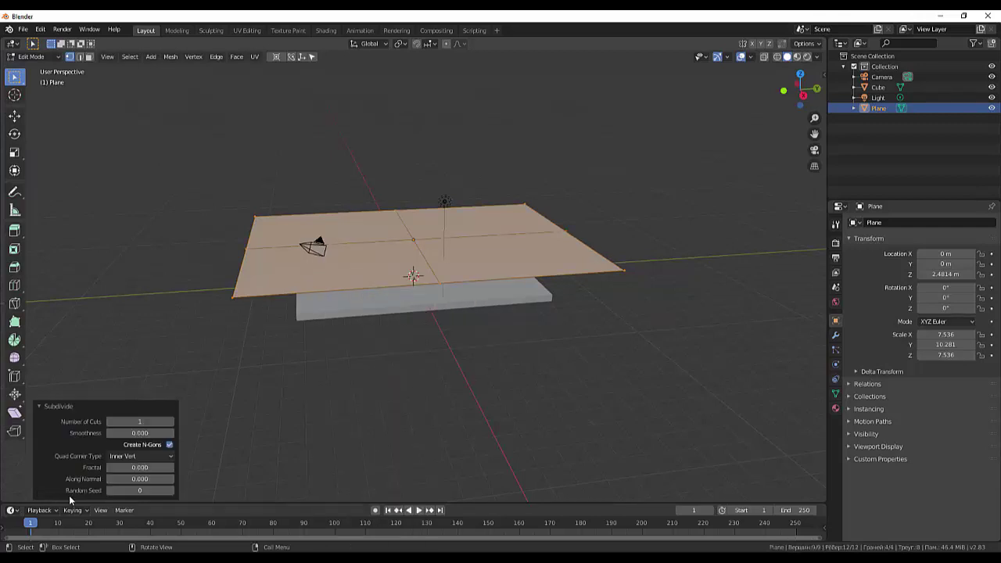
pyautogui.click(152, 423)
pyautogui.write('5')
pyautogui.write('0')
pyautogui.press('Return')
pyautogui.moveTo(346, 383)
pyautogui.mouseDown(button='middle')
pyautogui.moveTo(389, 432)
pyautogui.moveTo(391, 372)
pyautogui.mouseUp(button='middle')
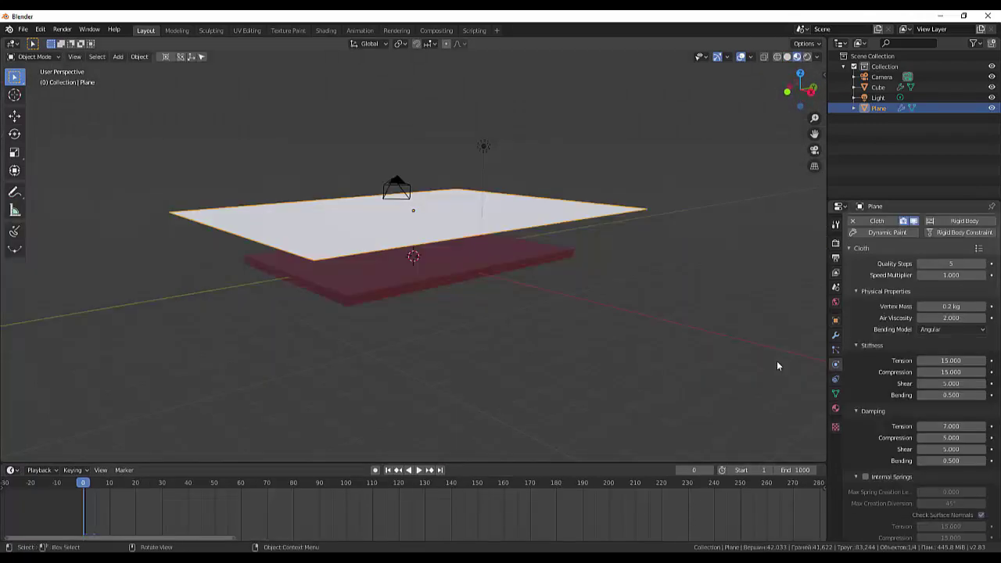
# Step: Set the plane's cloth Damping Tension to 7
pyautogui.scroll(2, 850, 295)
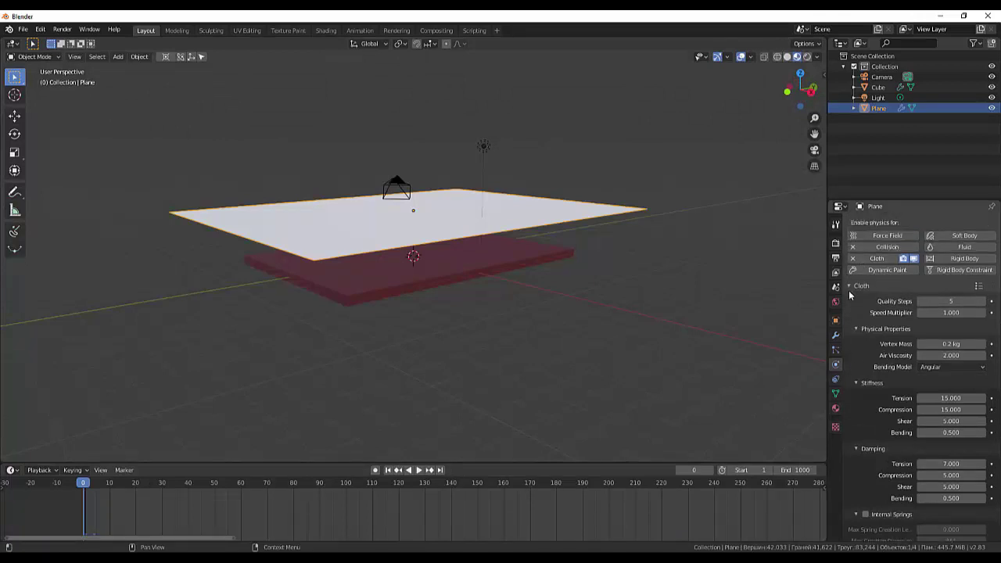
pyautogui.scroll(-1, 850, 295)
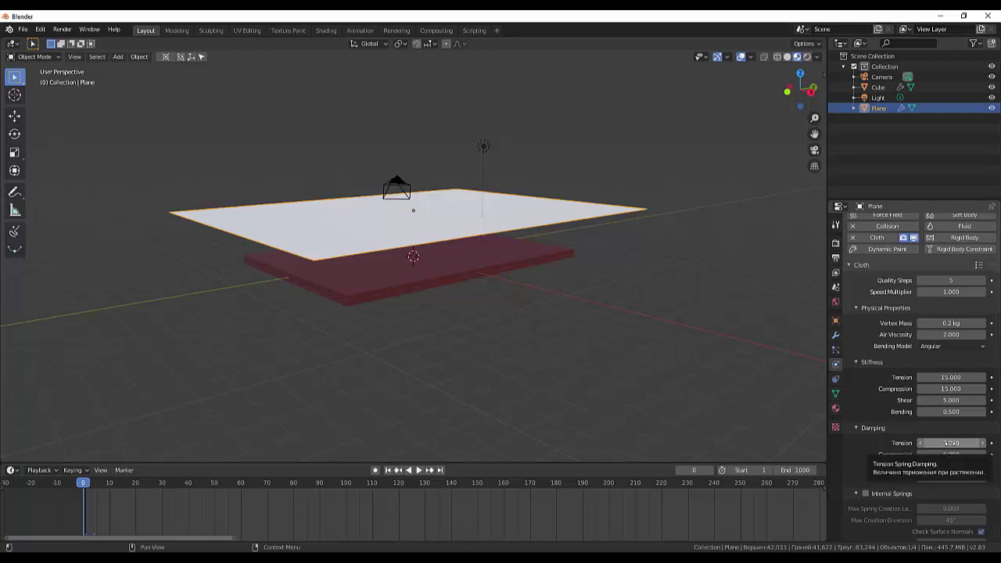
pyautogui.moveTo(949, 442); pyautogui.dragTo(969, 444)
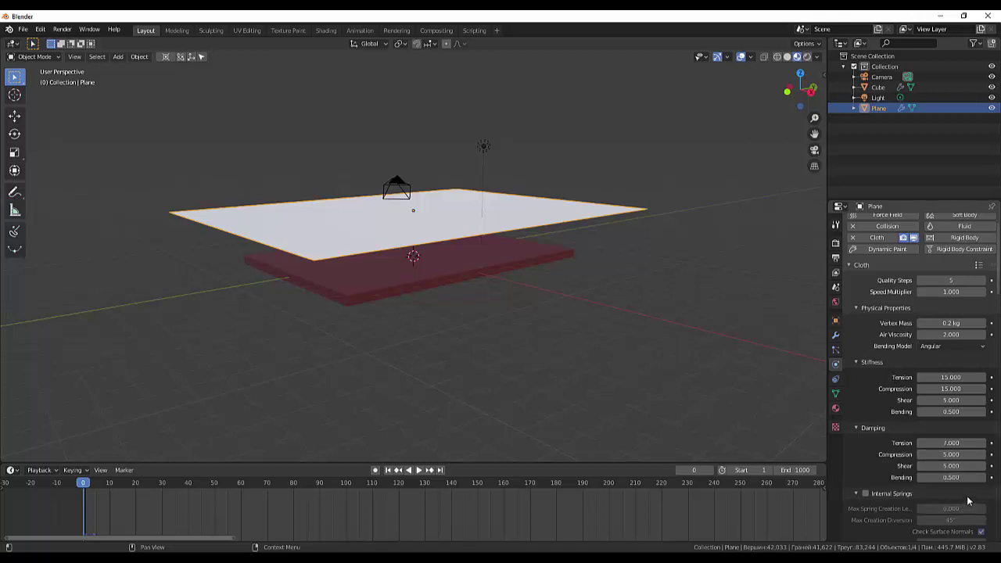
# Step: Scroll through the cloth settings to review the object and self collision options
pyautogui.scroll(-2, 967, 500)
pyautogui.scroll(-2, 967, 497)
pyautogui.scroll(-2, 967, 497)
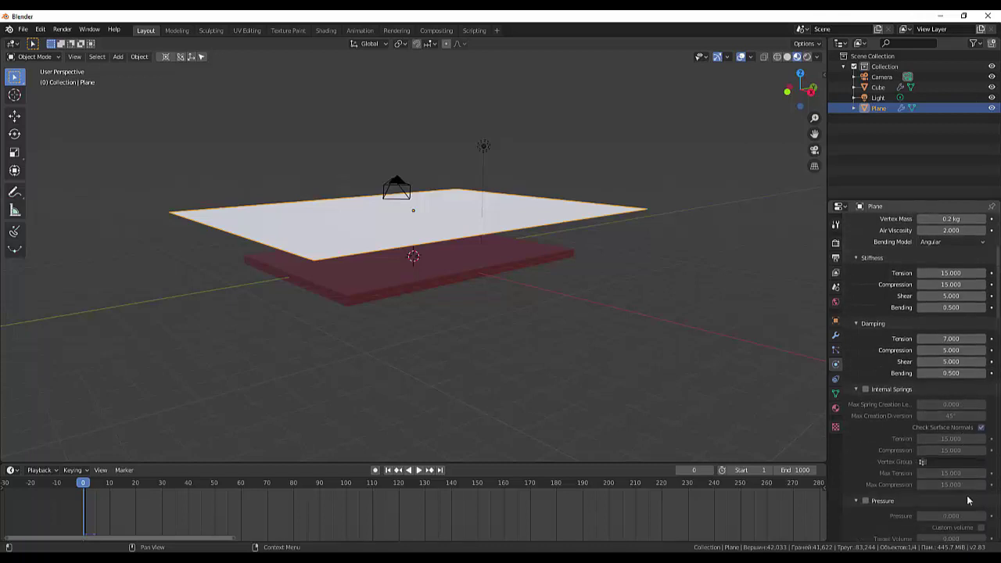
pyautogui.scroll(-3, 968, 498)
pyautogui.scroll(-2, 969, 500)
pyautogui.scroll(-2, 968, 500)
pyautogui.scroll(-2, 967, 500)
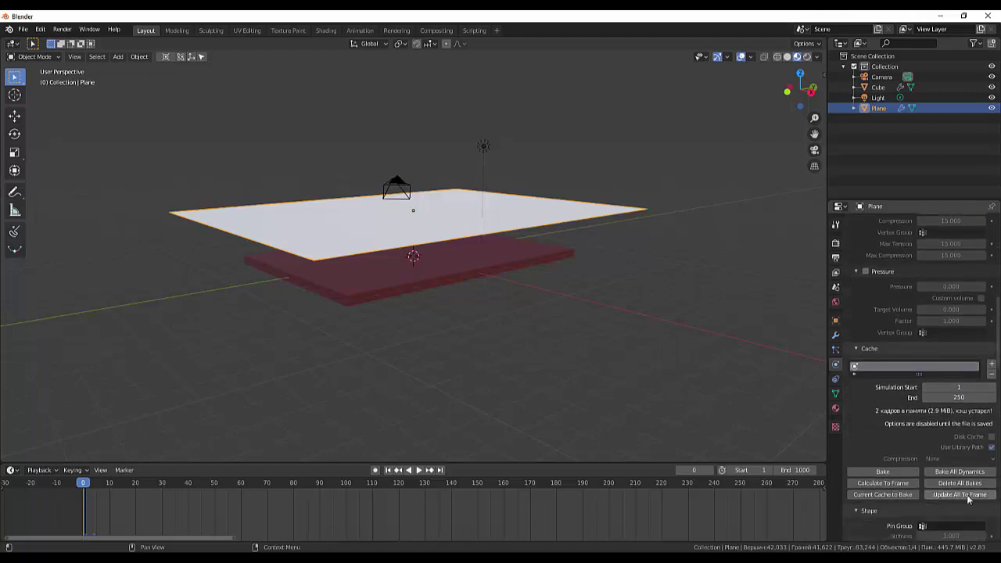
pyautogui.scroll(-3, 968, 501)
pyautogui.scroll(-2, 967, 500)
pyautogui.scroll(-2, 967, 500)
pyautogui.scroll(-1, 967, 499)
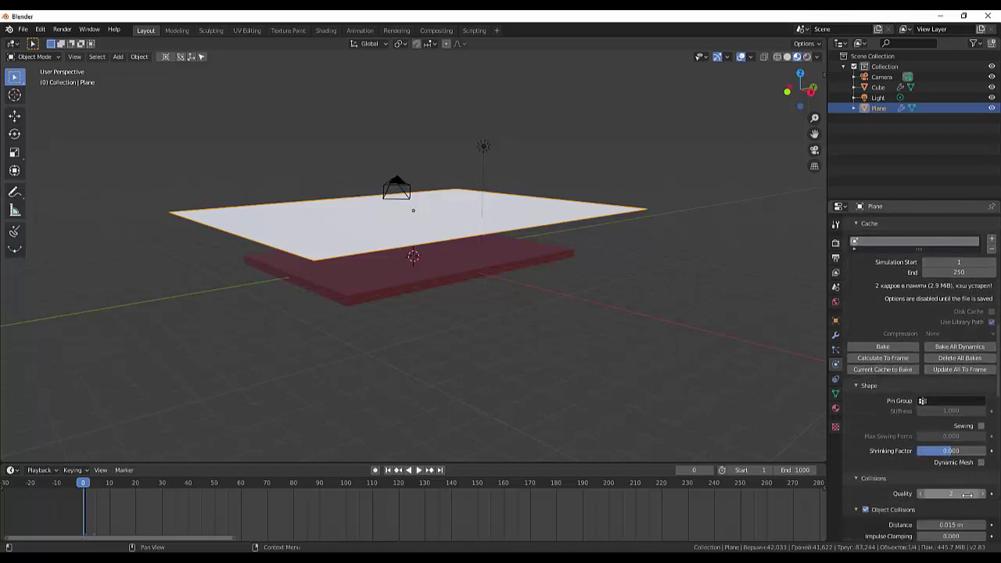
pyautogui.scroll(-2, 967, 496)
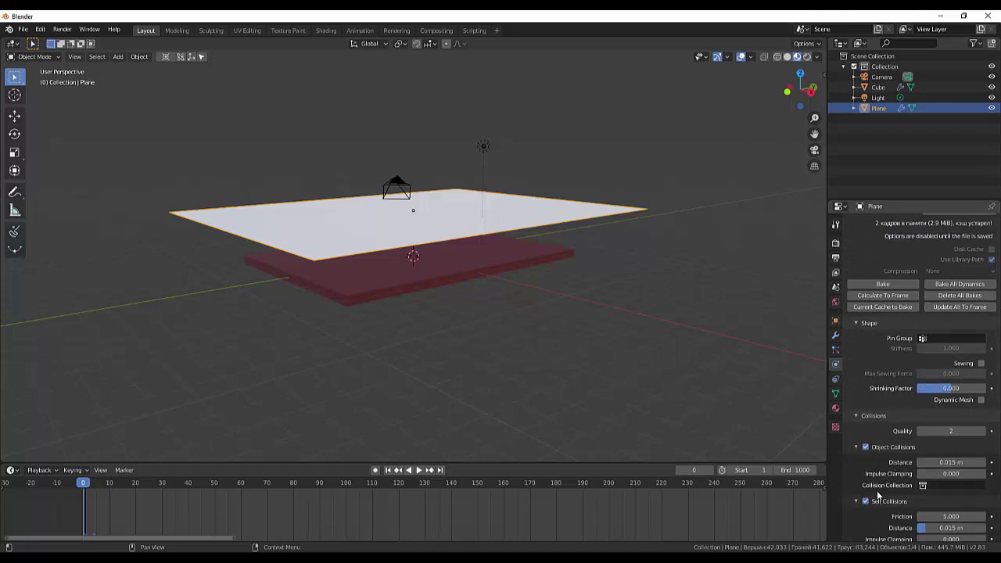
pyautogui.scroll(-1, 868, 505)
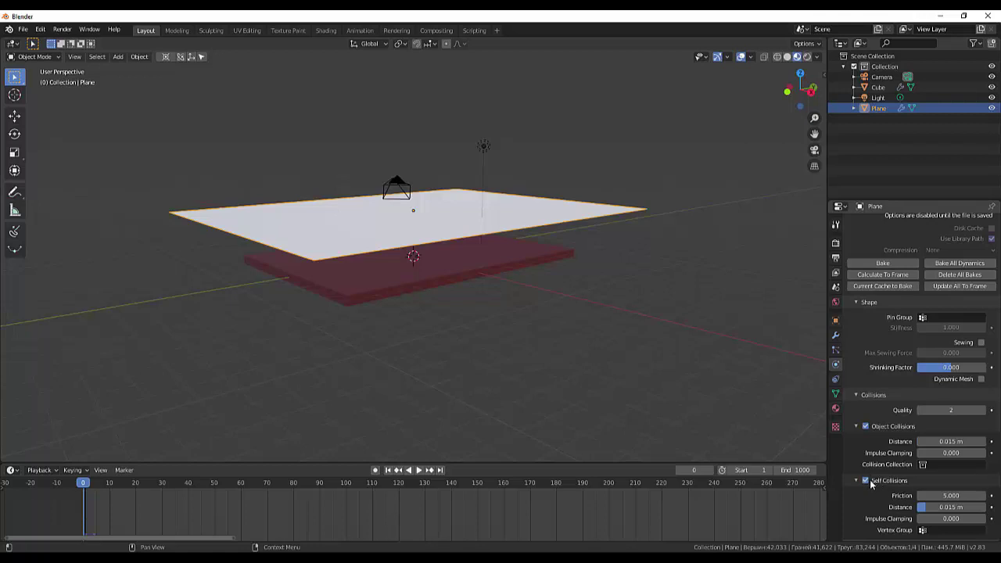
pyautogui.scroll(-4, 871, 492)
pyautogui.scroll(2, 871, 495)
pyautogui.scroll(4, 875, 469)
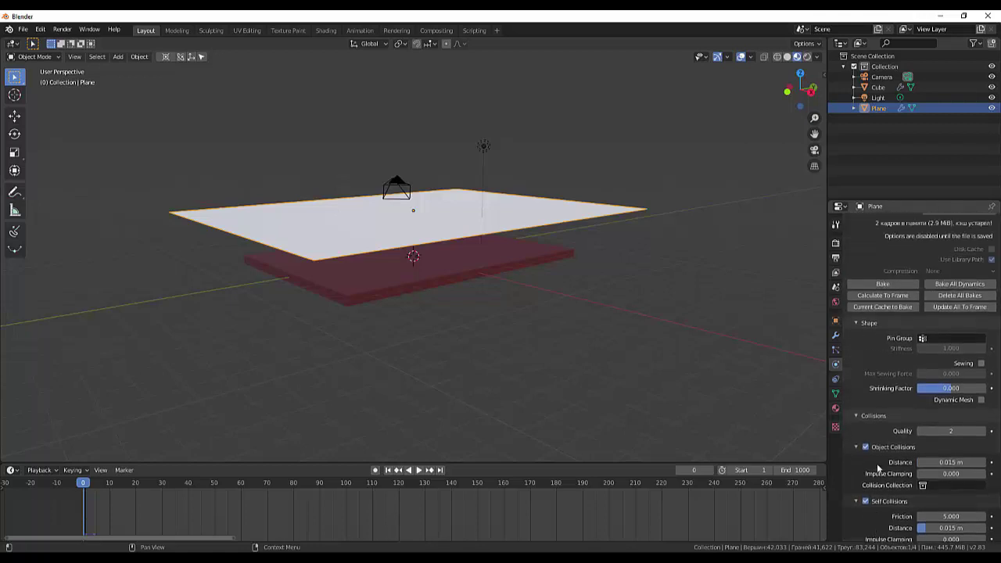
pyautogui.scroll(4, 879, 437)
pyautogui.scroll(8, 880, 415)
pyautogui.scroll(7, 880, 412)
# Step: Play the cloth simulation past frame 41, then rewind it to the start
pyautogui.scroll(6, 880, 411)
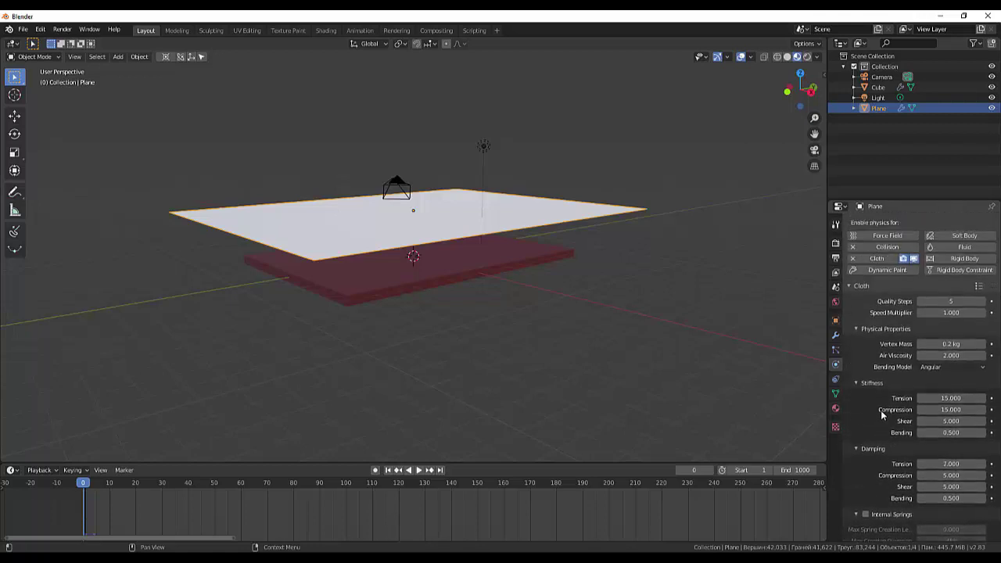
pyautogui.click(418, 469)
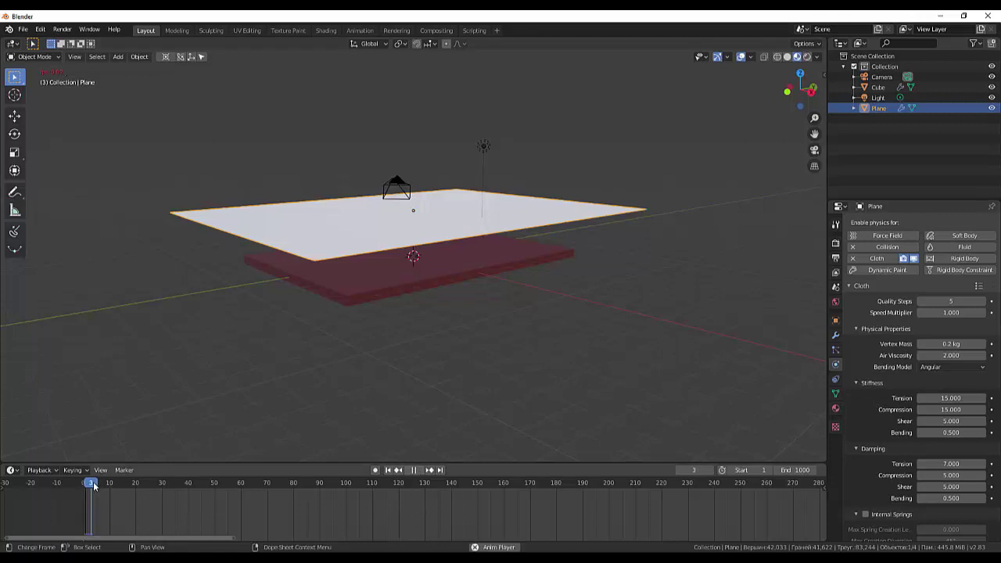
pyautogui.click(190, 484)
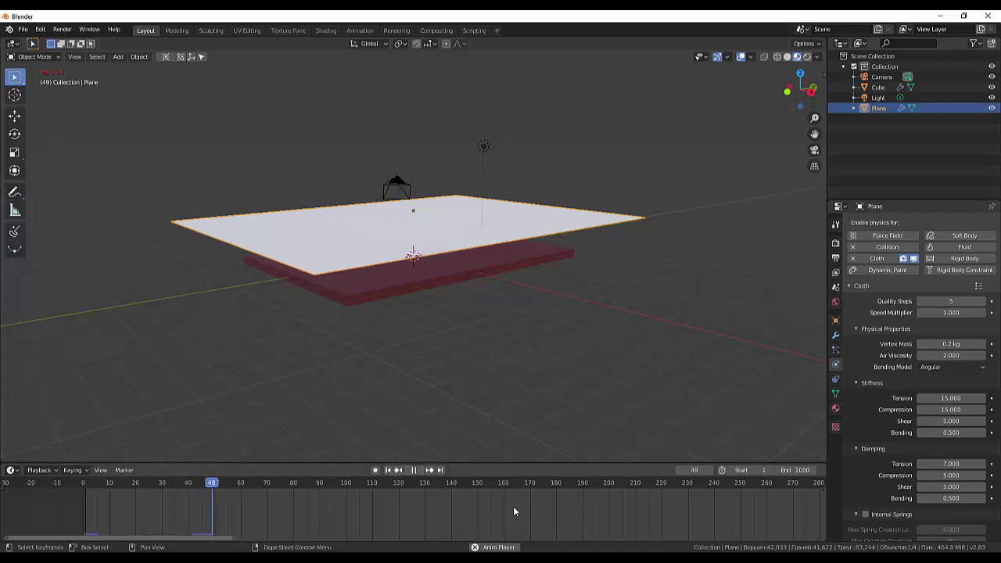
pyautogui.click(388, 470)
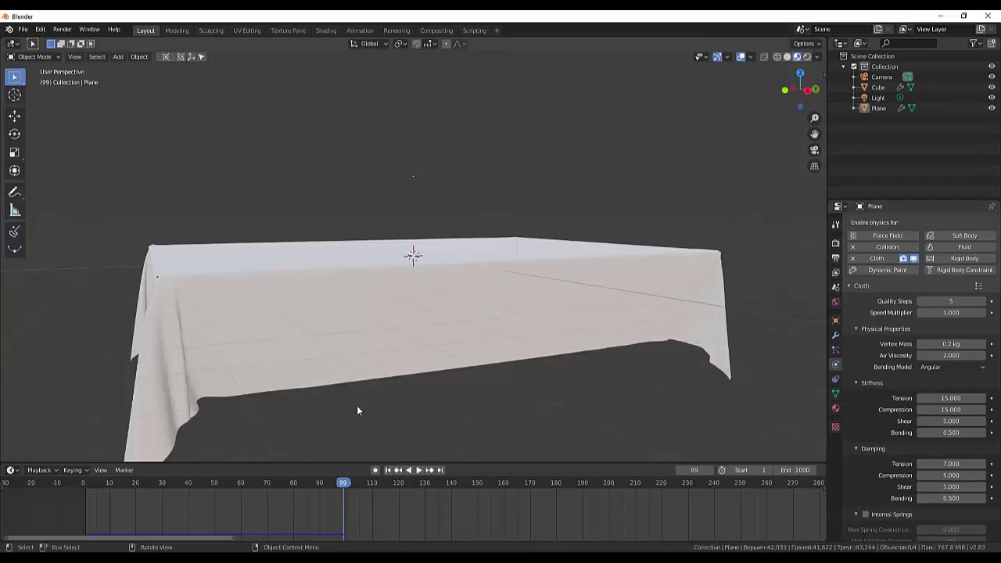
# Step: Apply Shade Smooth to the draped tablecloth
pyautogui.scroll(2, 159, 292)
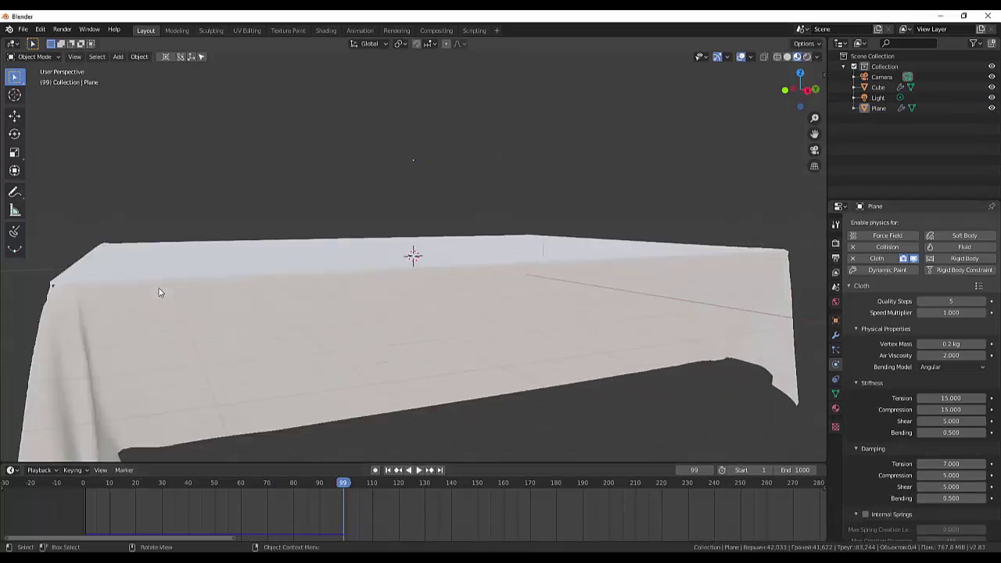
pyautogui.moveTo(158, 292); pyautogui.dragTo(212, 271, button='middle')
pyautogui.moveTo(460, 201)
pyautogui.mouseDown(button='middle')
pyautogui.moveTo(428, 279)
pyautogui.moveTo(439, 276)
pyautogui.mouseUp(button='middle')
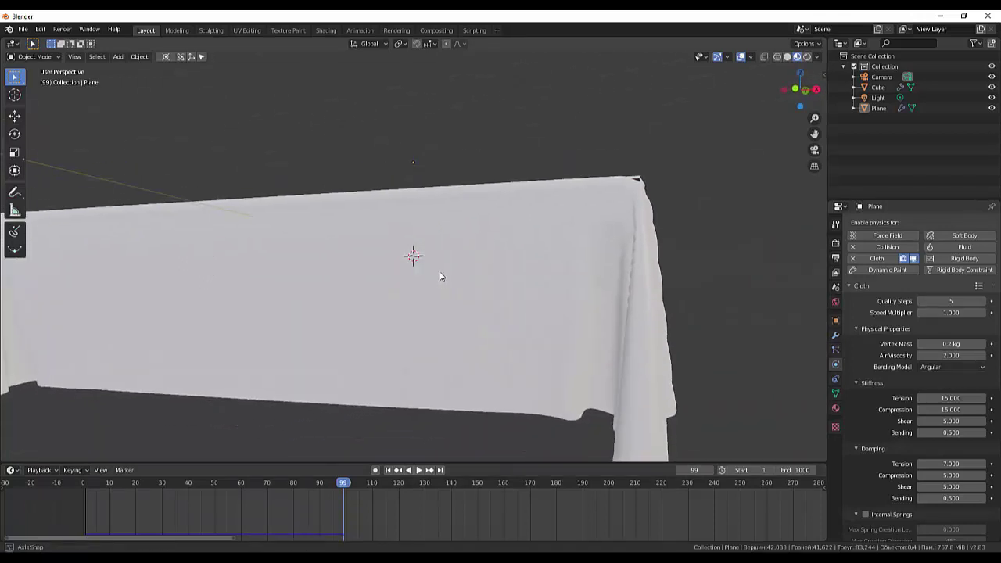
pyautogui.rightClick(627, 299)
pyautogui.click(594, 298)
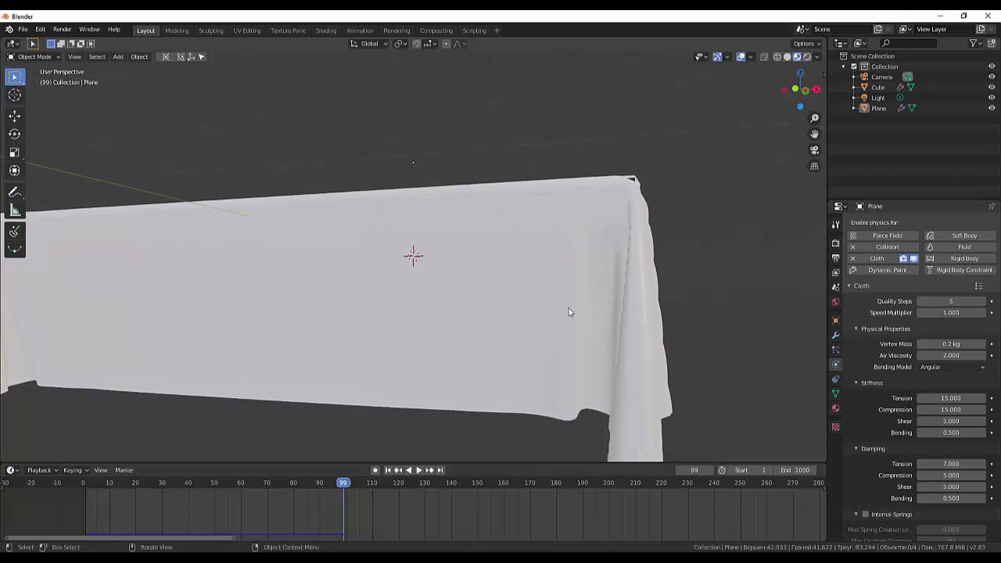
# Step: Orbit and zoom around the table to inspect the smoothed cloth folds
pyautogui.moveTo(603, 331); pyautogui.dragTo(565, 337, button='middle')
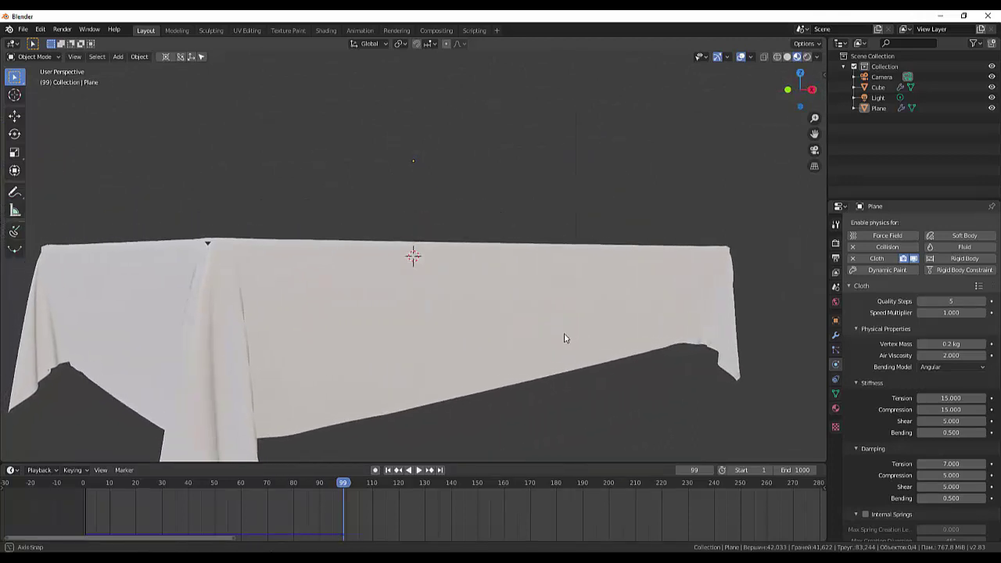
pyautogui.scroll(-2, 251, 264)
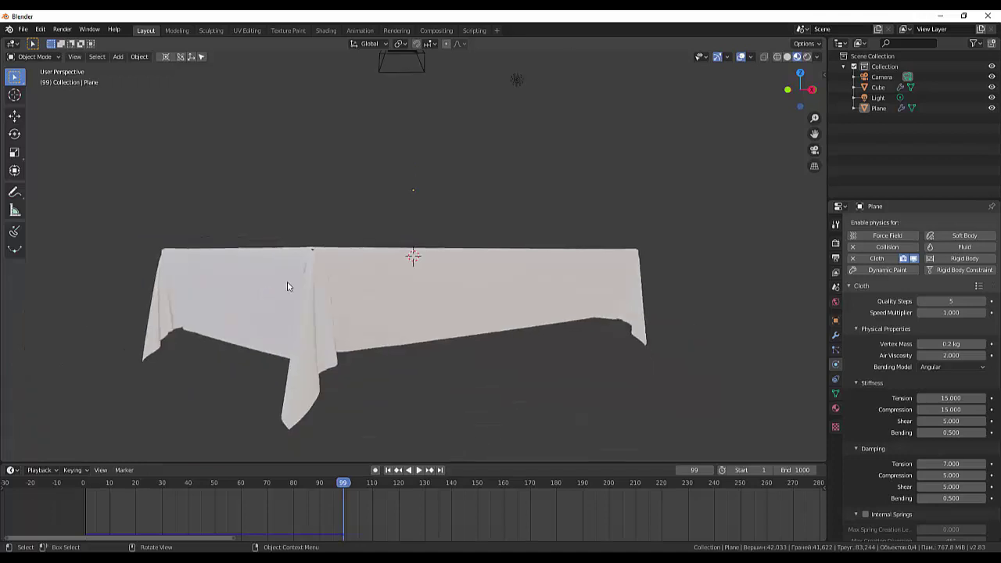
pyautogui.moveTo(395, 290)
pyautogui.mouseDown(button='middle')
pyautogui.moveTo(372, 296)
pyautogui.moveTo(418, 302)
pyautogui.moveTo(540, 285)
pyautogui.moveTo(621, 294)
pyautogui.mouseUp(button='middle')
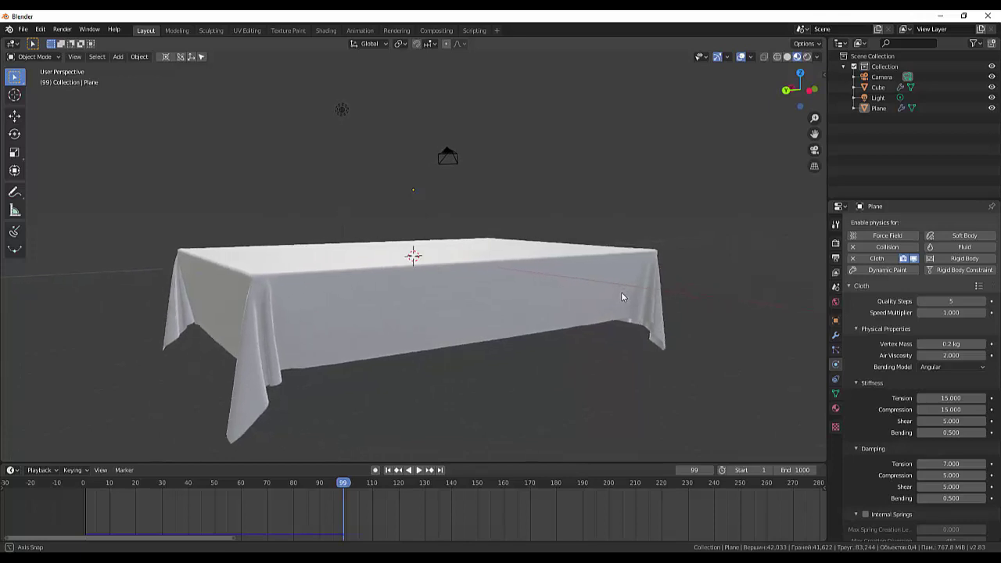
pyautogui.scroll(-2, 429, 317)
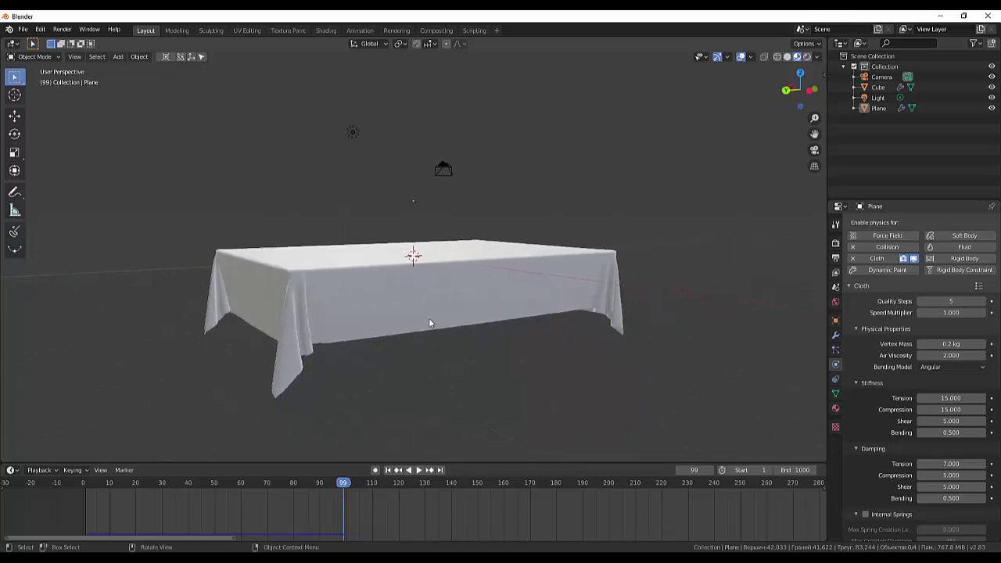
pyautogui.scroll(-1, 428, 317)
pyautogui.scroll(2, 417, 297)
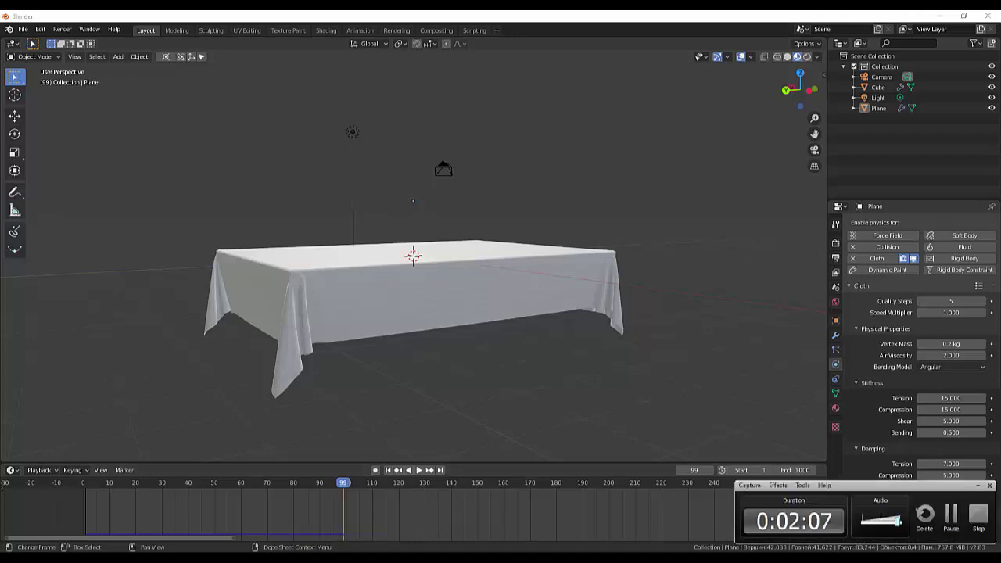
pyautogui.moveTo(449, 422)
pyautogui.mouseDown(button='middle')
pyautogui.moveTo(467, 426)
pyautogui.moveTo(505, 278)
pyautogui.moveTo(451, 407)
pyautogui.mouseUp(button='middle')
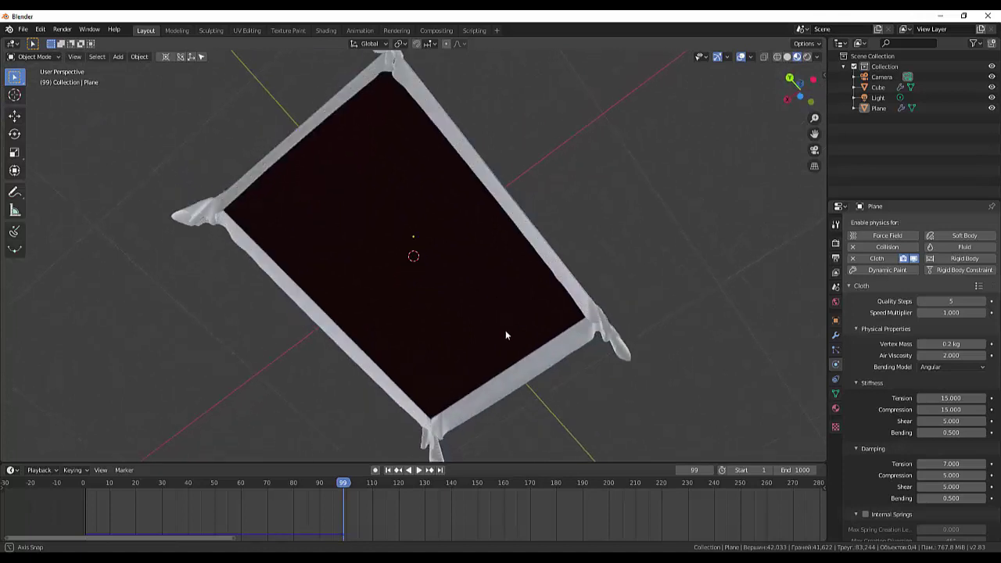
pyautogui.scroll(-4, 449, 405)
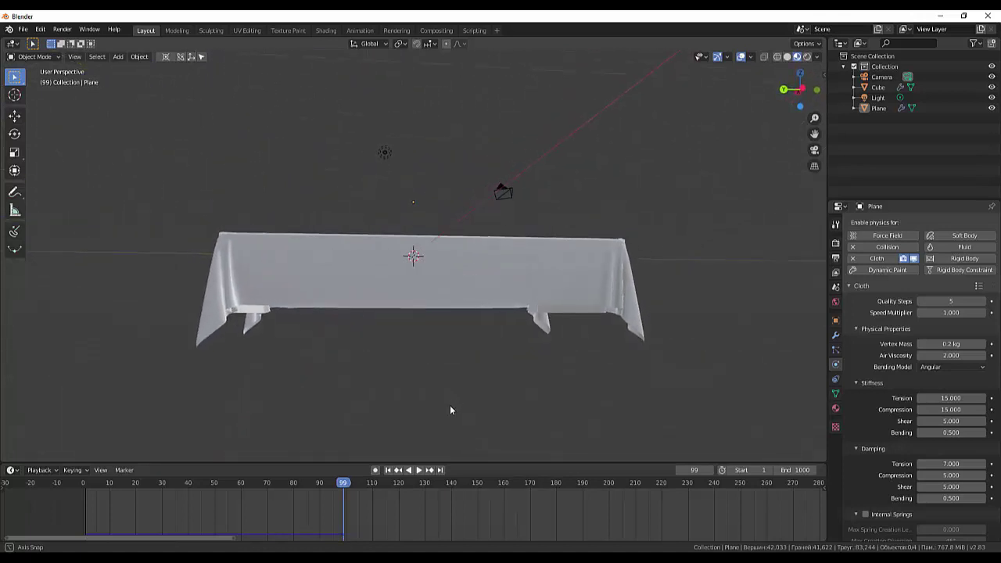
pyautogui.moveTo(447, 394); pyautogui.dragTo(447, 408, button='middle')
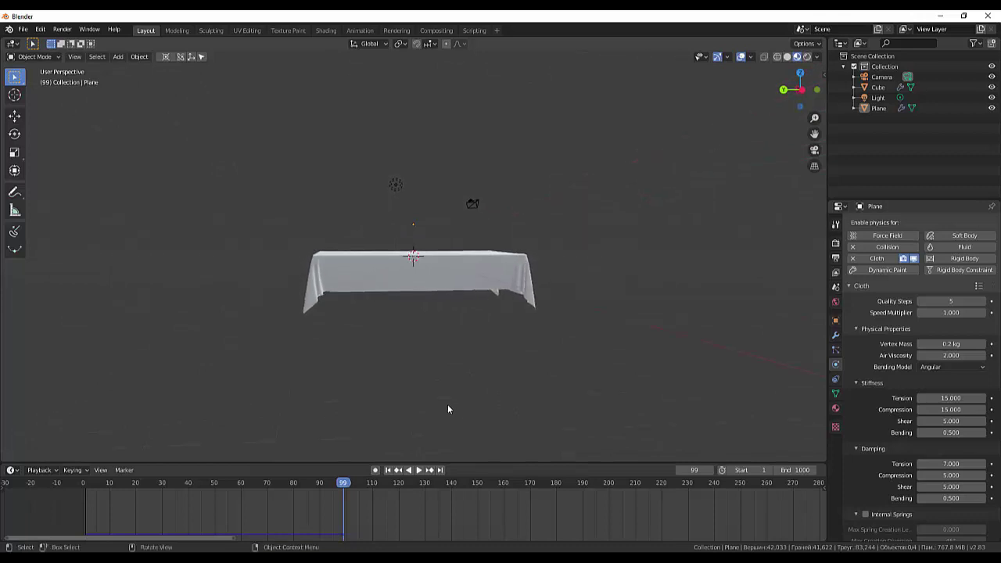
# Step: Add a cylinder for the table leg and raise it above the table
pyautogui.hotkey('shift', 'a')
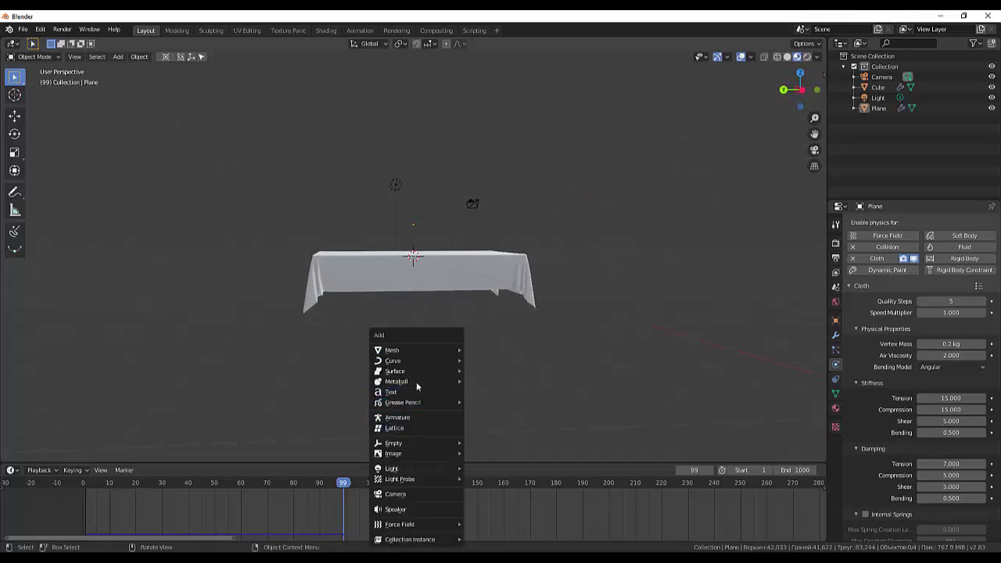
pyautogui.moveTo(415, 349)
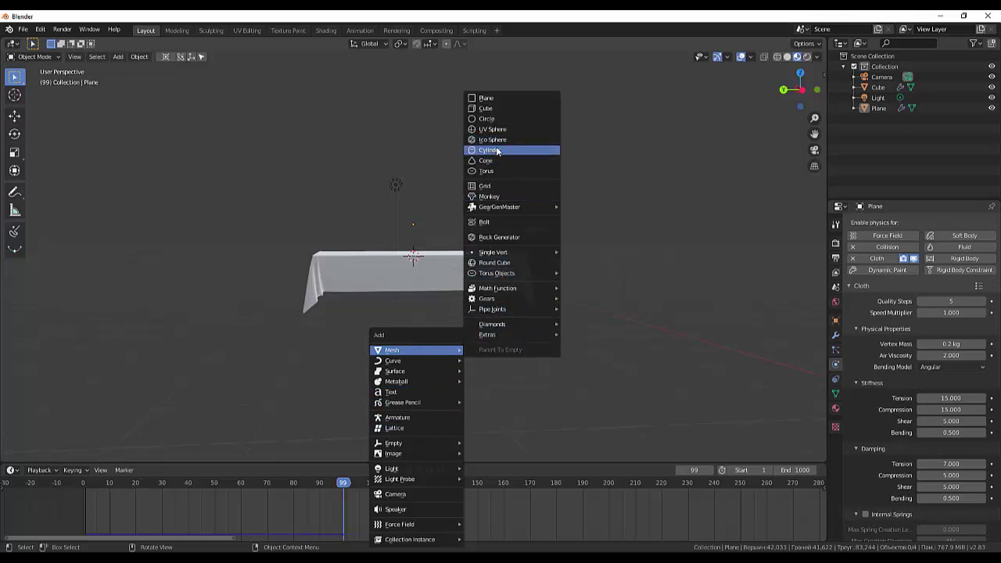
pyautogui.click(496, 149)
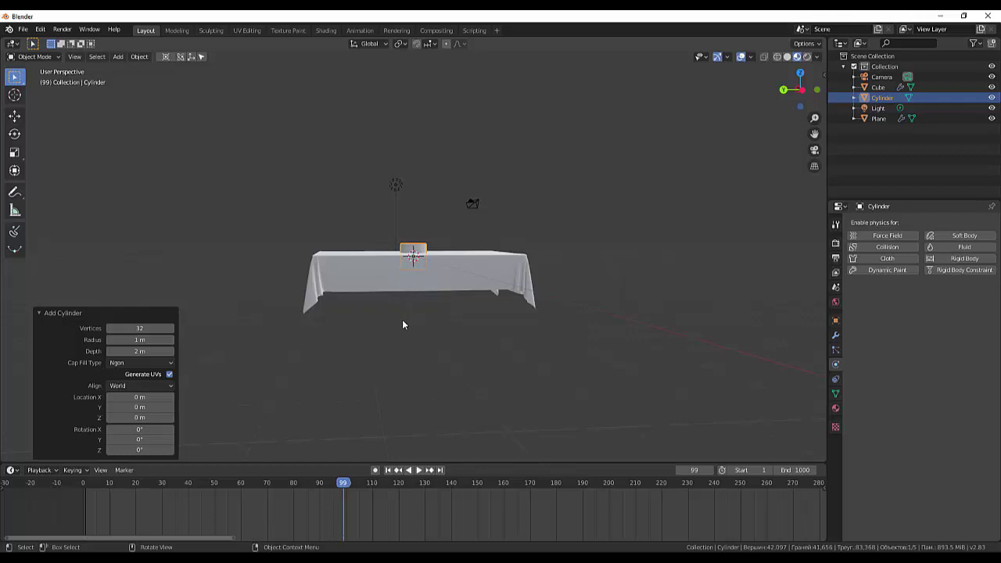
pyautogui.press('g')
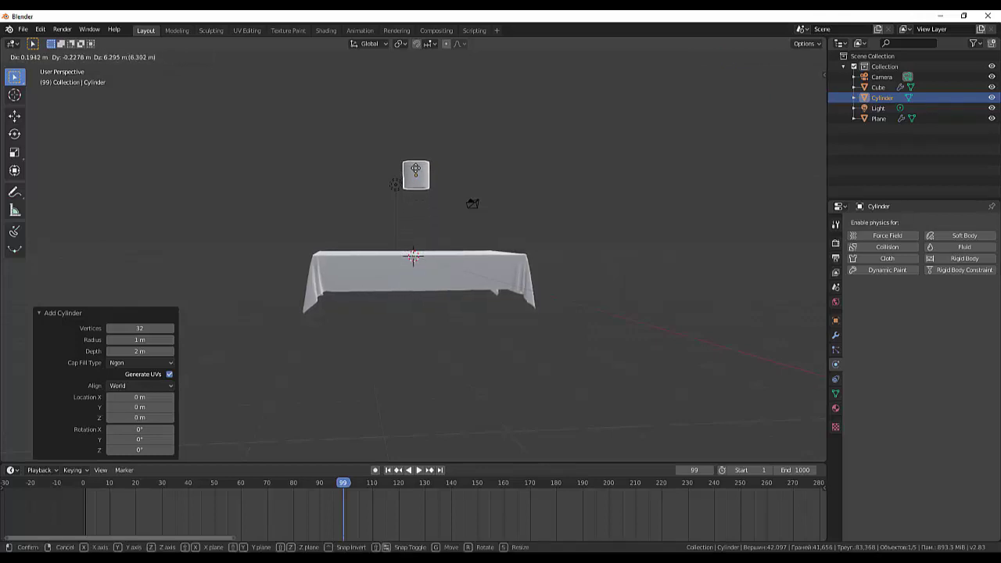
pyautogui.press('z')
pyautogui.click(414, 170)
pyautogui.moveTo(415, 196); pyautogui.dragTo(417, 179, button='middle')
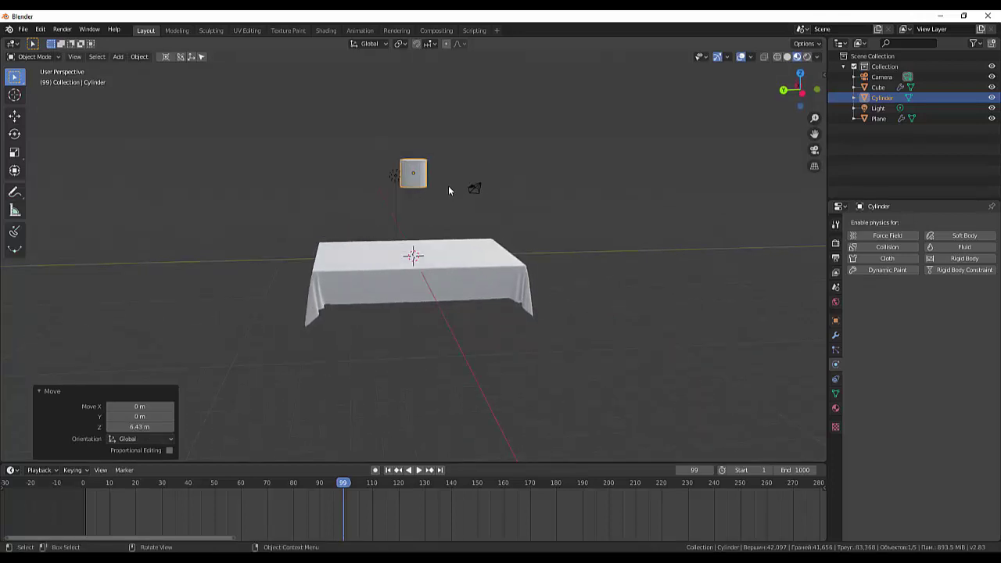
# Step: Stretch the cylinder vertically to a Z scale of 3.519
pyautogui.press('s')
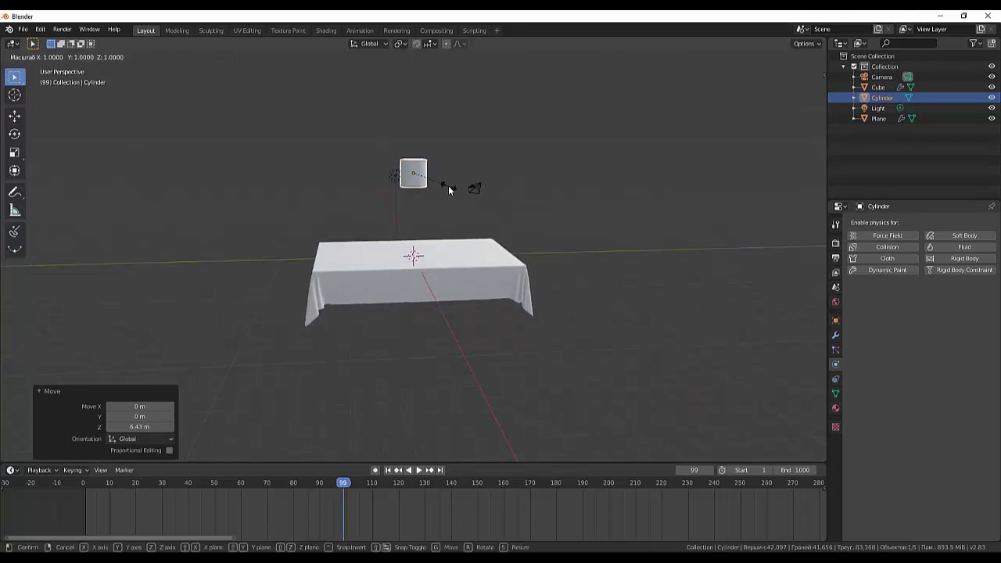
pyautogui.press('z')
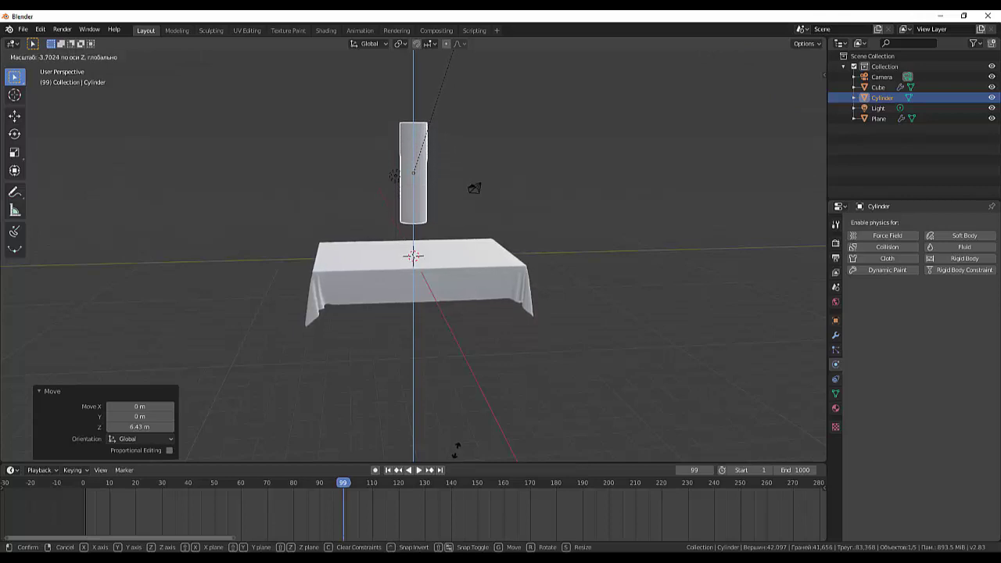
pyautogui.click(456, 451)
pyautogui.scroll(2, 496, 268)
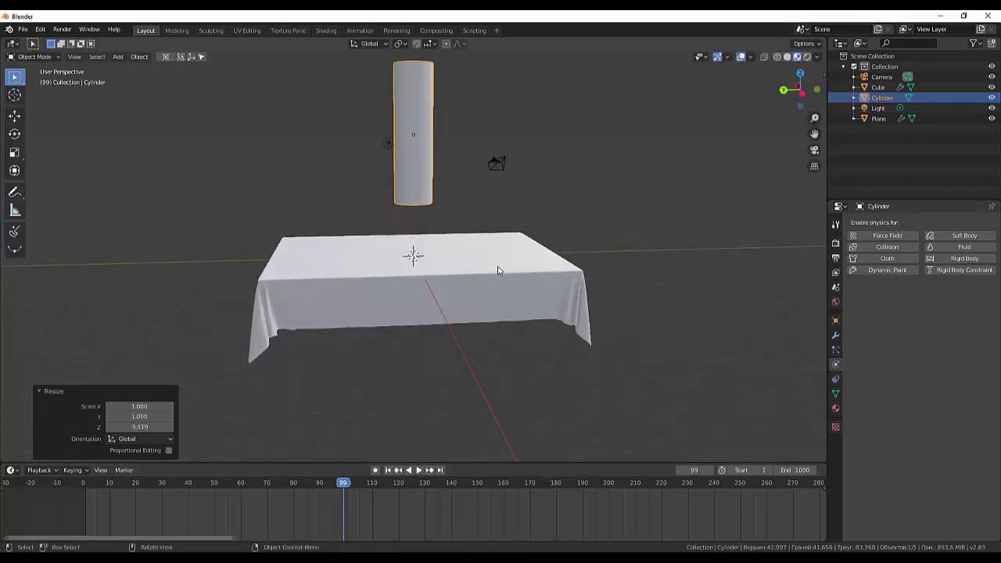
pyautogui.scroll(1, 492, 251)
pyautogui.scroll(1, 489, 224)
pyautogui.scroll(2, 488, 224)
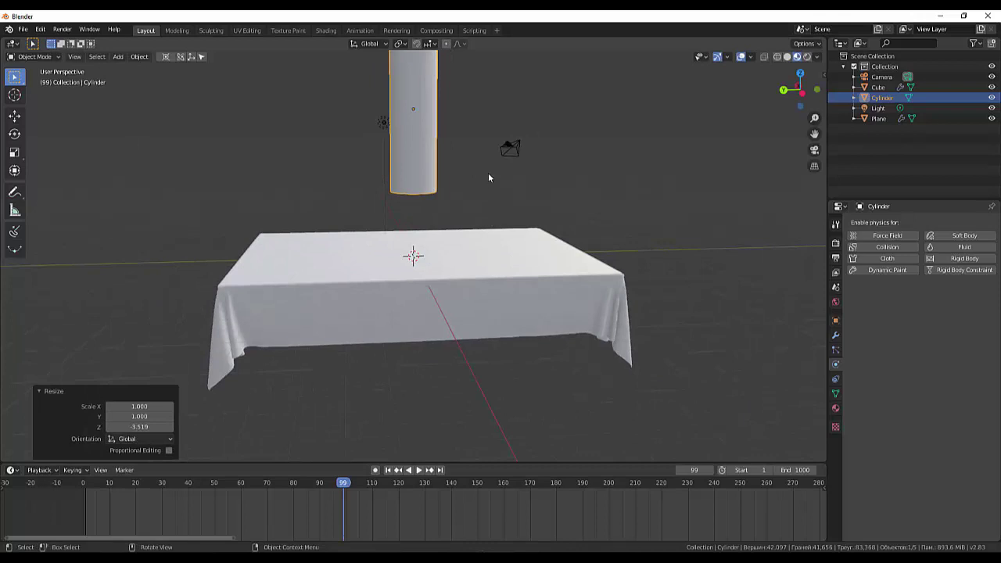
# Step: Switch the cylinder from Object Mode to Edit Mode
pyautogui.click(75, 57)
pyautogui.click(422, 182)
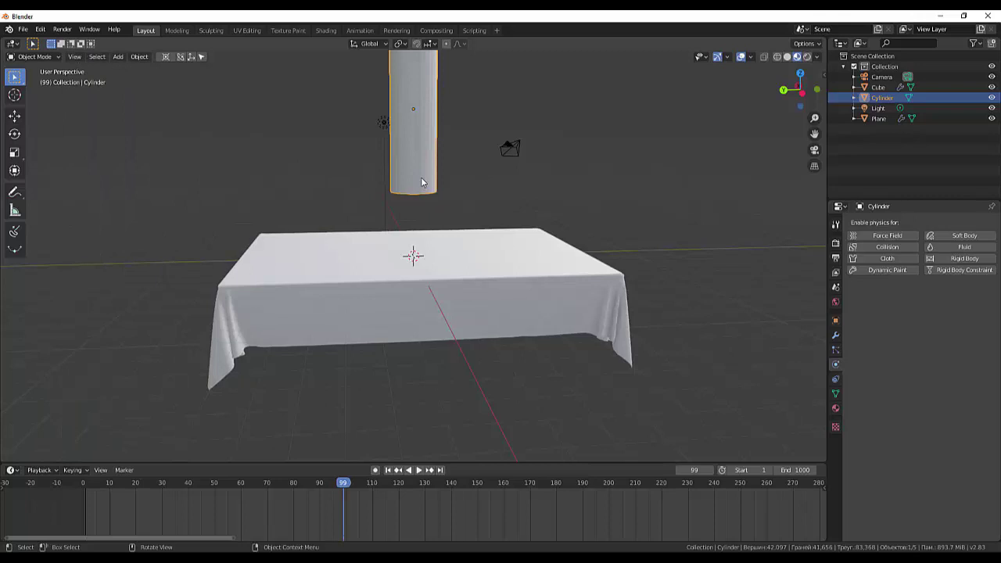
pyautogui.click(34, 57)
pyautogui.click(32, 76)
# Step: In Edge select mode, shrink the cylinder's bottom edge loop to 0.371
pyautogui.scroll(2, 401, 209)
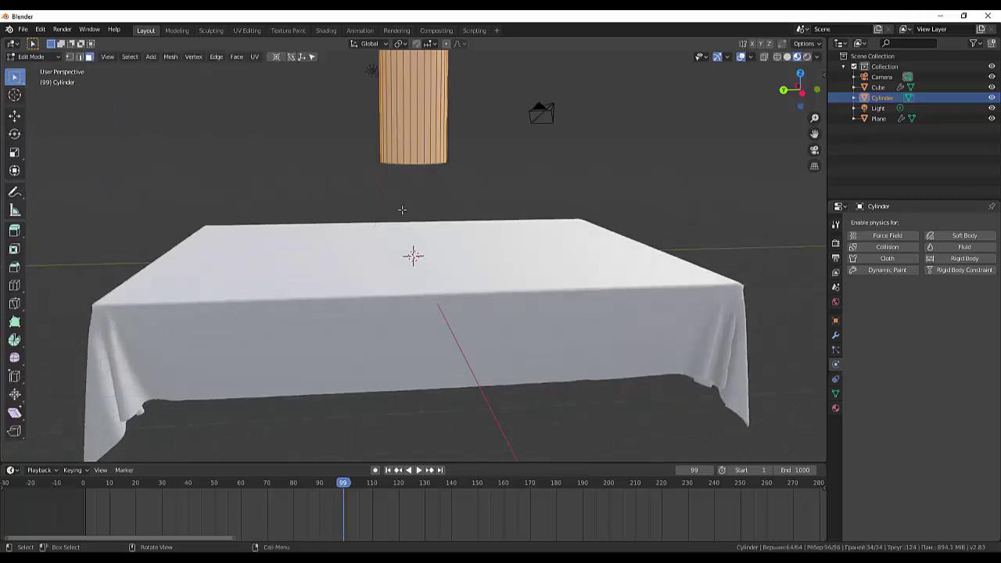
pyautogui.scroll(3, 403, 172)
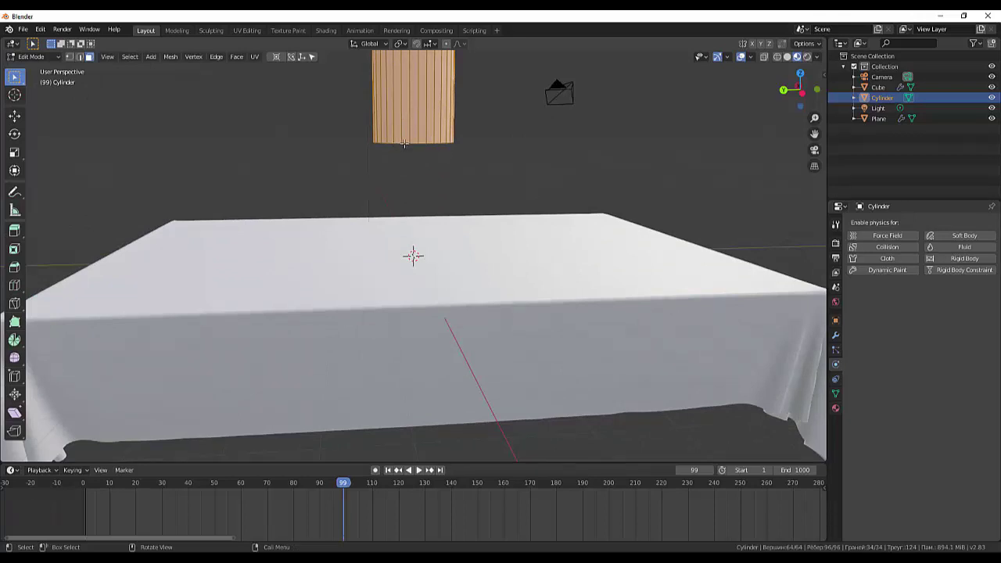
pyautogui.click(403, 143)
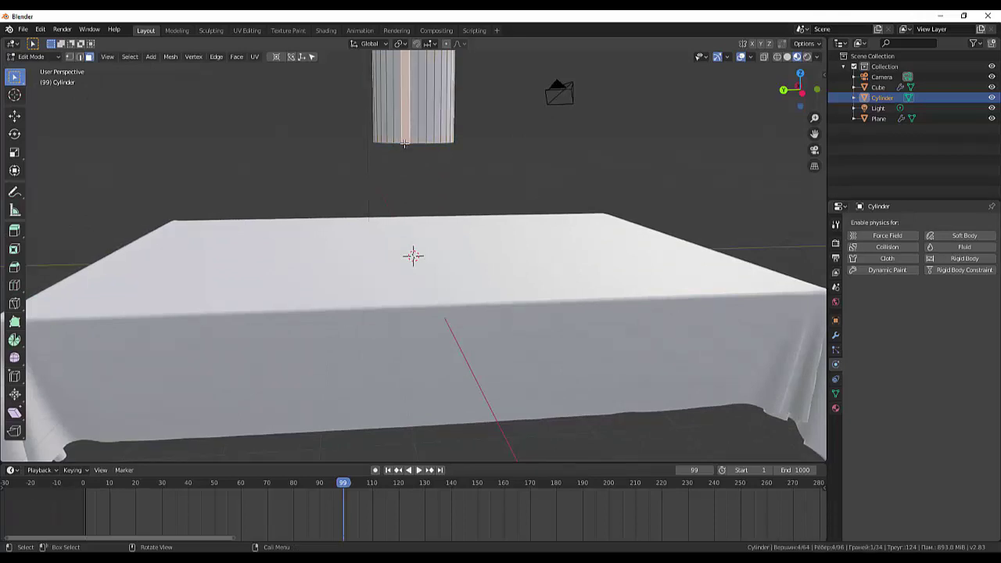
pyautogui.click(80, 57)
pyautogui.keyDown('alt'); pyautogui.click(412, 144); pyautogui.keyUp('alt')
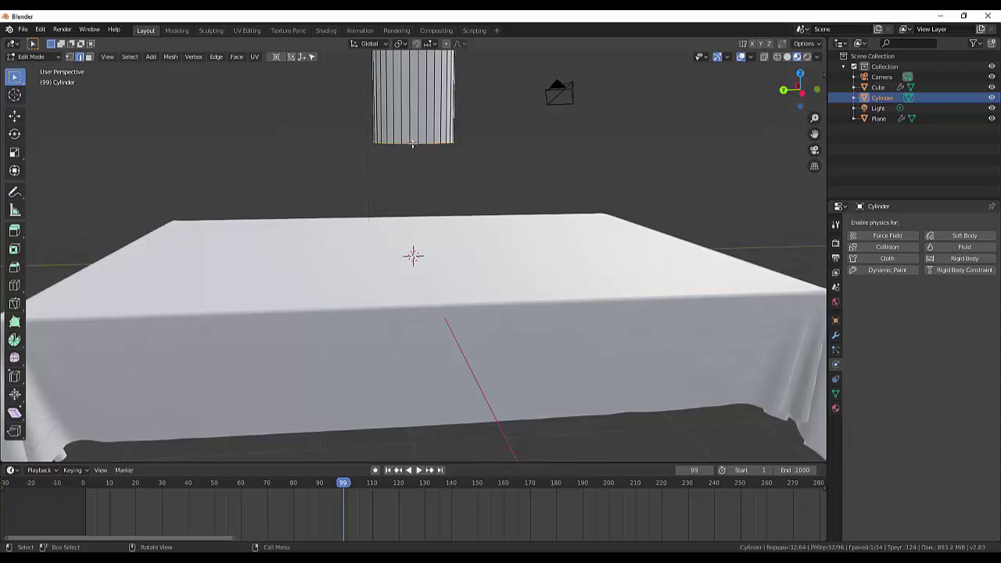
pyautogui.press('s')
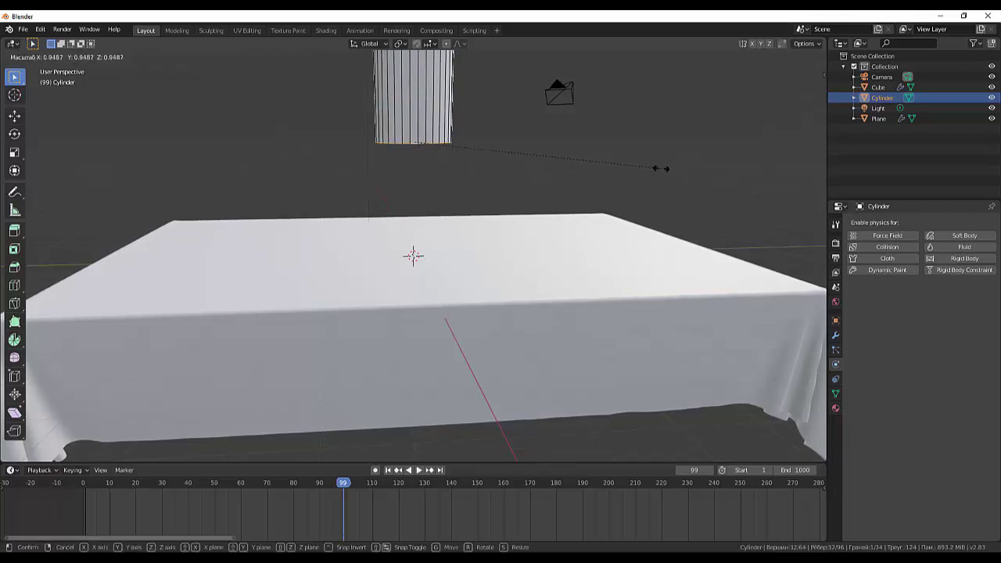
pyautogui.click(511, 123)
pyautogui.scroll(-3, 510, 124)
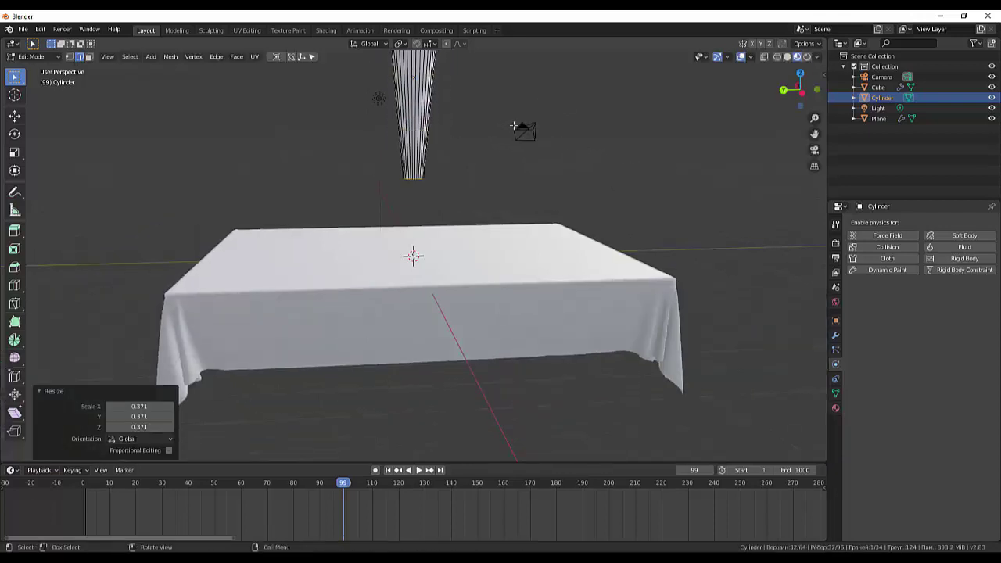
pyautogui.scroll(-3, 511, 123)
pyautogui.moveTo(509, 118); pyautogui.dragTo(439, 117, button='middle')
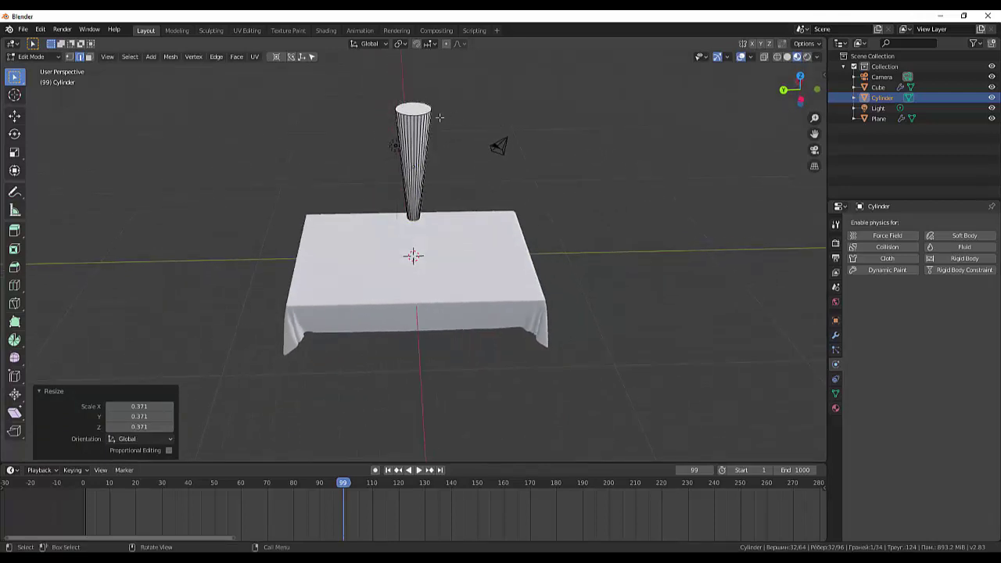
# Step: Shrink the cylinder's top edge loop to 0.584
pyautogui.click(418, 115)
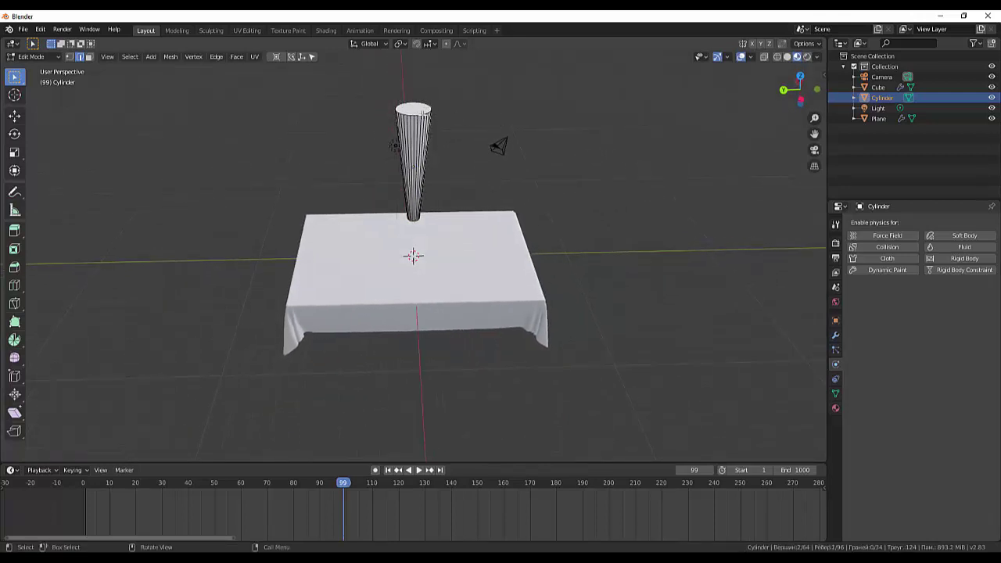
pyautogui.keyDown('alt'); pyautogui.click(422, 113); pyautogui.keyUp('alt')
pyautogui.press('s')
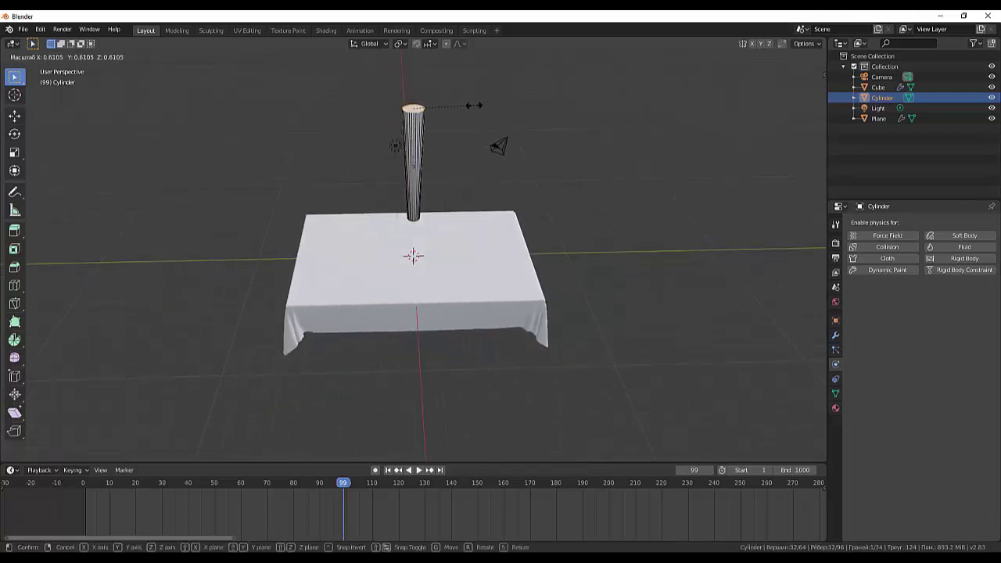
pyautogui.click(471, 109)
pyautogui.scroll(2, 465, 165)
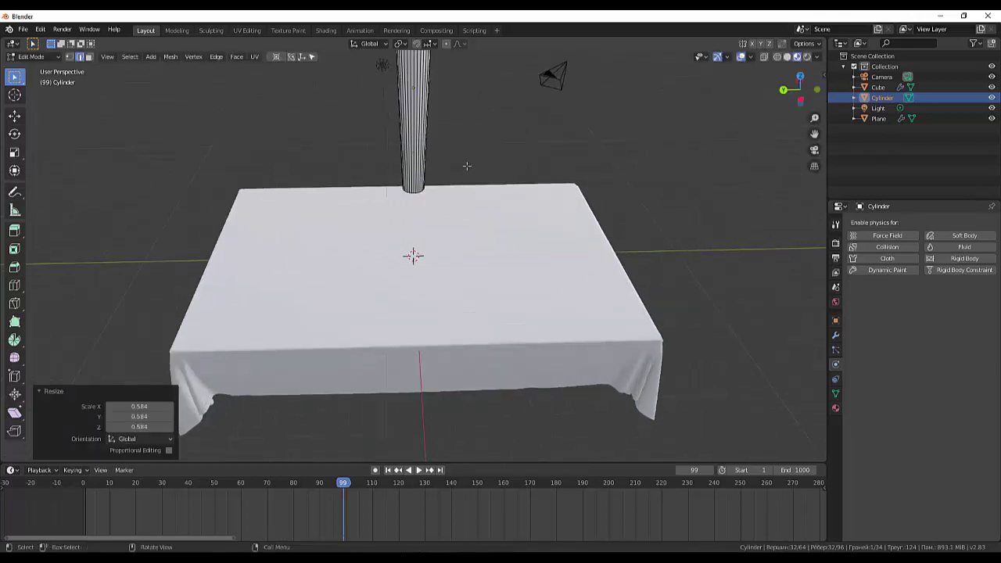
pyautogui.scroll(3, 466, 171)
pyautogui.scroll(2, 465, 170)
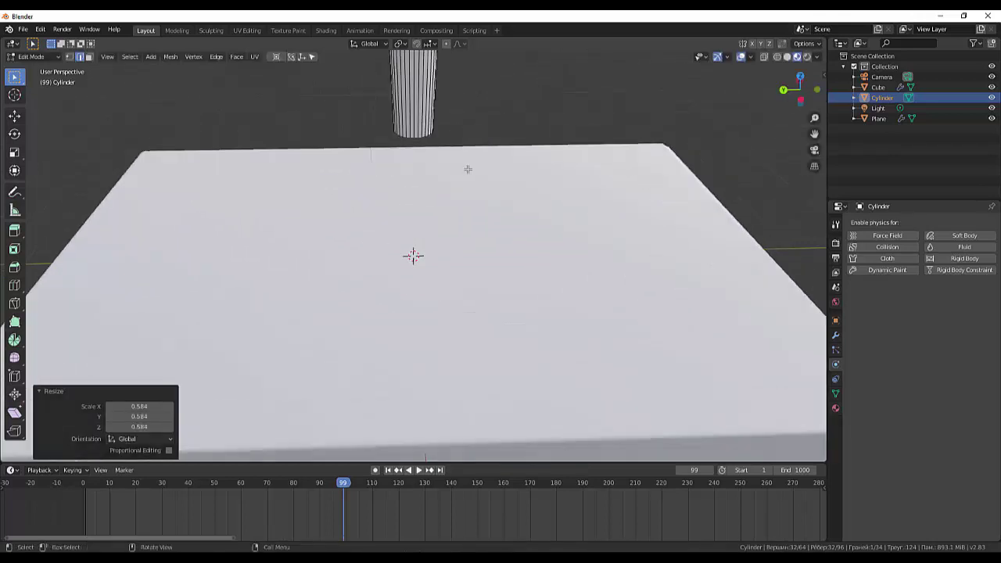
pyautogui.scroll(1, 468, 141)
pyautogui.moveTo(478, 93); pyautogui.dragTo(461, 164, button='middle')
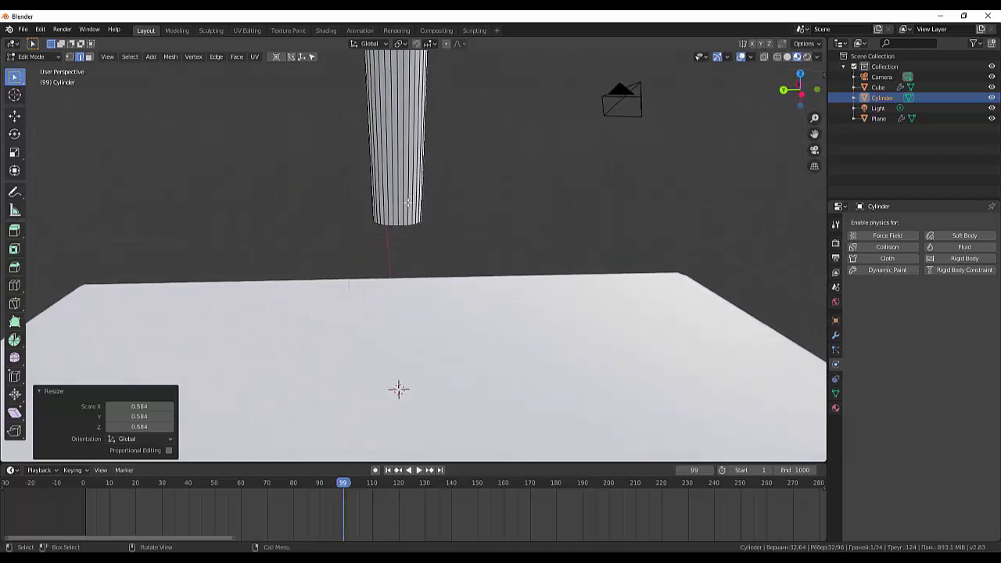
# Step: Try a loop cut along the leg's edge path, then undo it
pyautogui.click(398, 219)
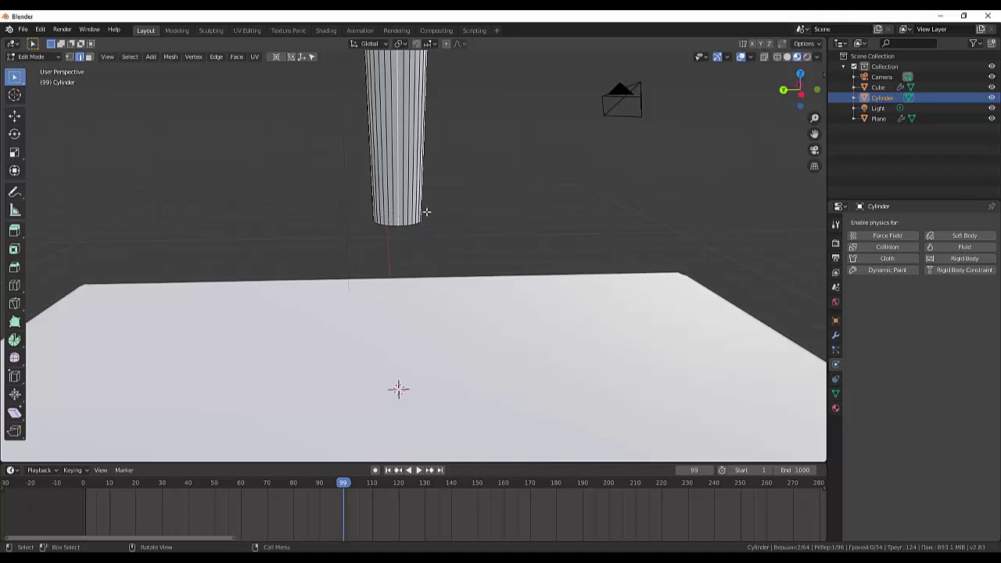
pyautogui.press('shift')
pyautogui.keyDown('shift'); pyautogui.click(397, 200); pyautogui.keyUp('shift')
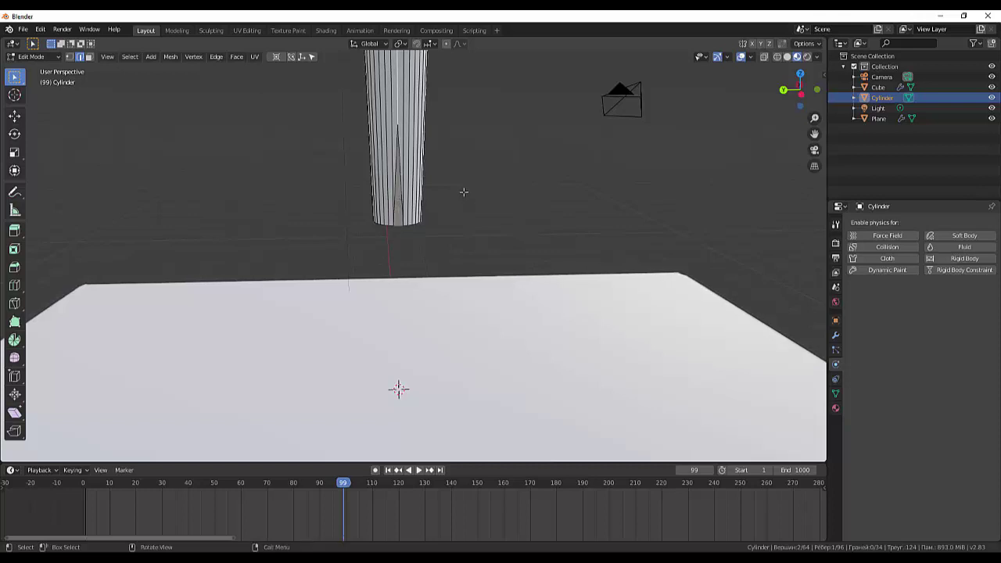
pyautogui.press('ctrl')
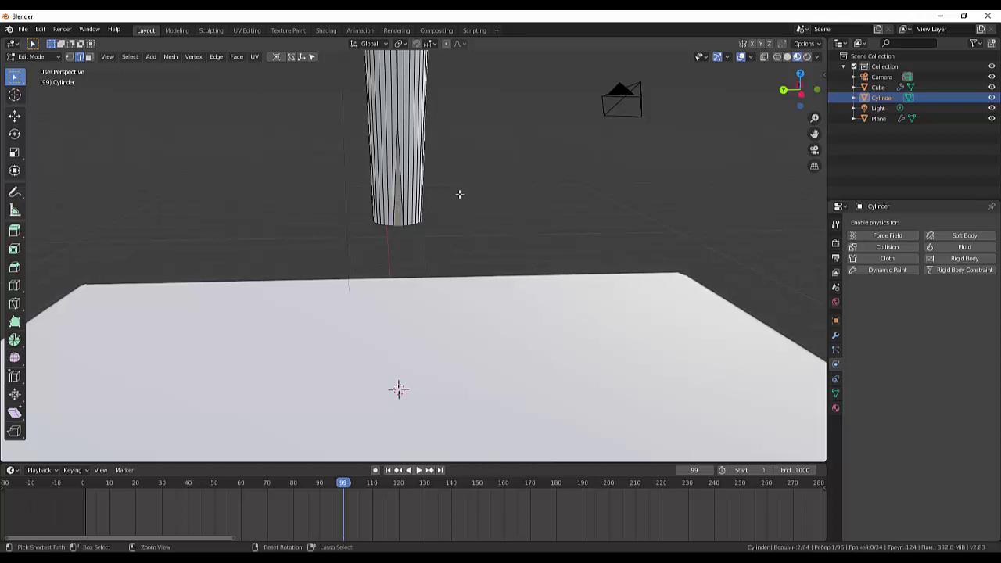
pyautogui.click(403, 158)
pyautogui.hotkey('ctrl', 'r')
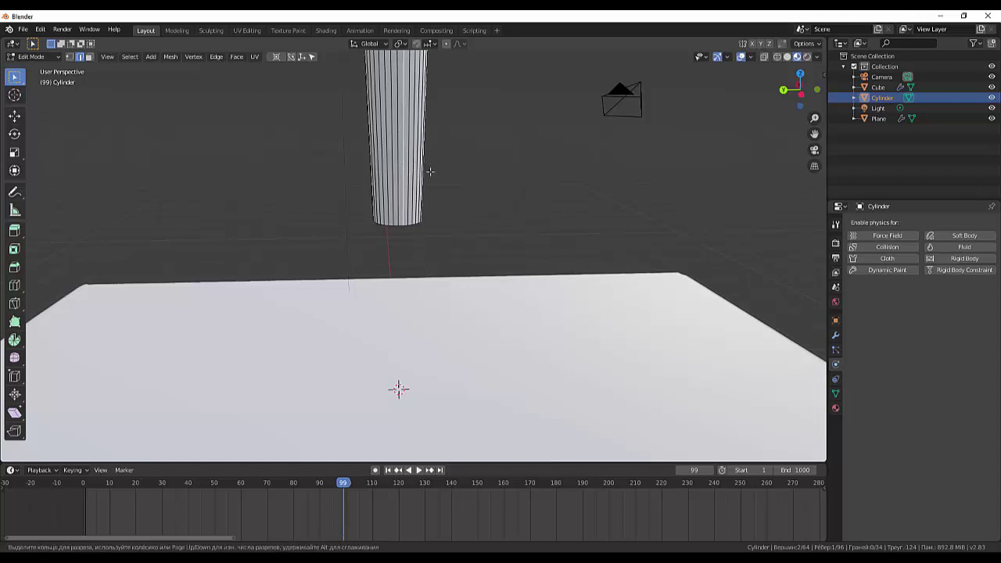
pyautogui.click(386, 179)
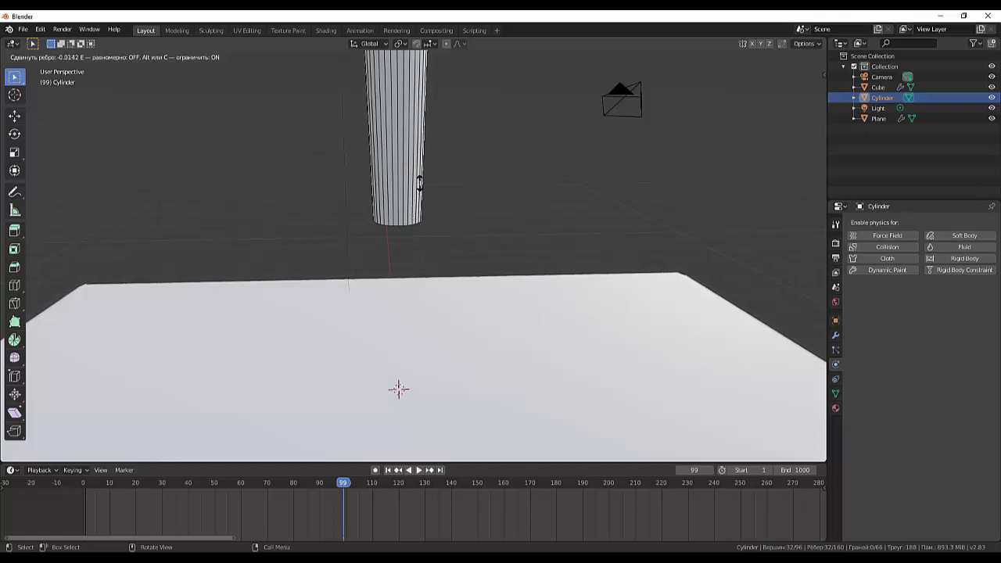
pyautogui.click(419, 181)
pyautogui.moveTo(471, 161); pyautogui.dragTo(477, 170, button='middle')
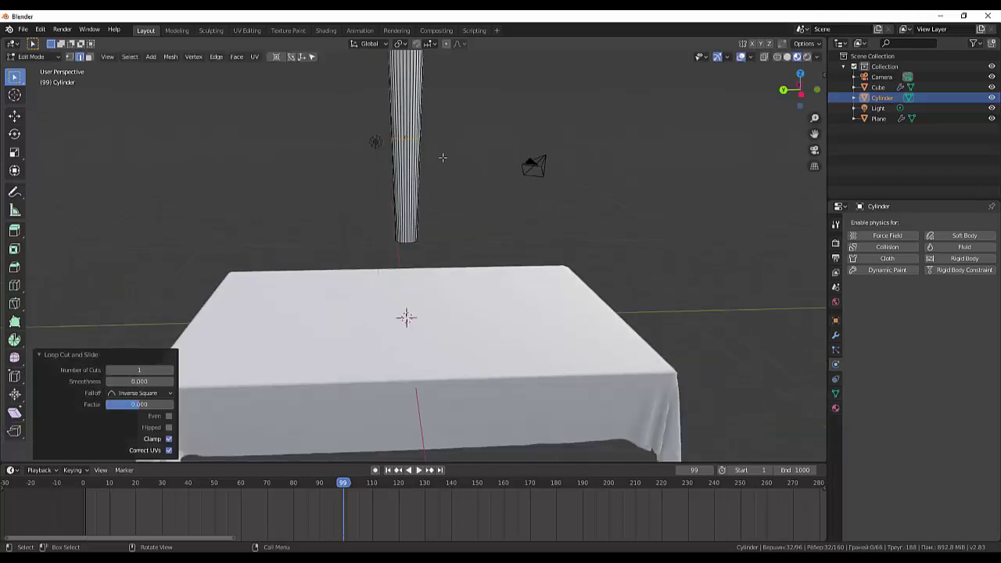
pyautogui.hotkey('ctrl', 'z')
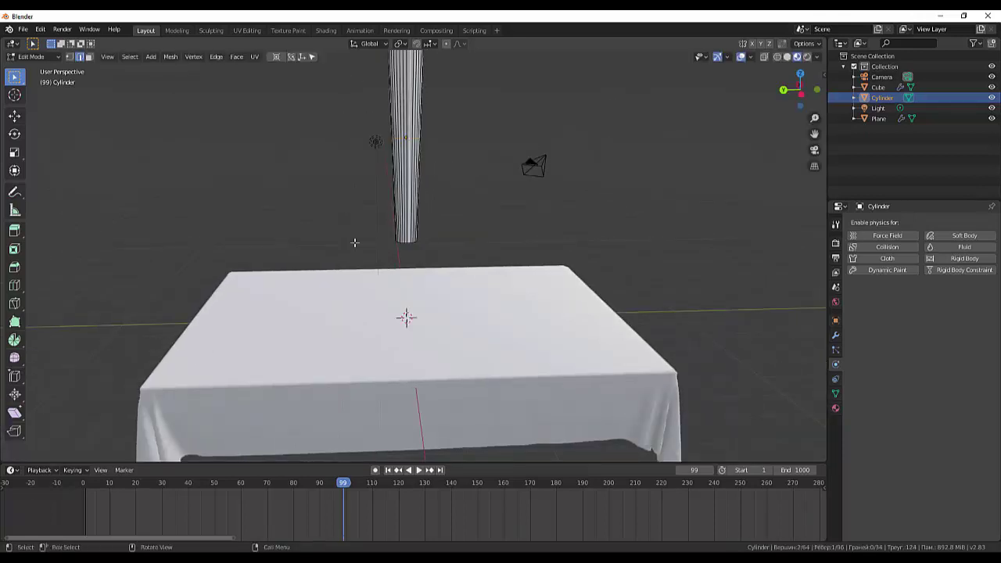
# Step: Save the scene as stillife2.blend in the 04blend file folder
pyautogui.hotkey('ctrl', 's')
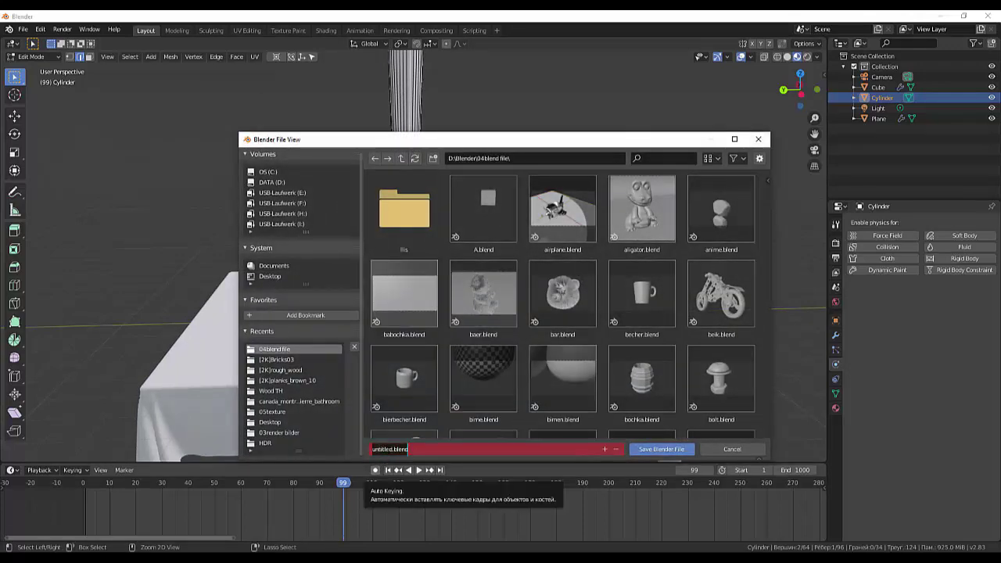
pyautogui.moveTo(391, 449); pyautogui.dragTo(373, 450)
pyautogui.write('s')
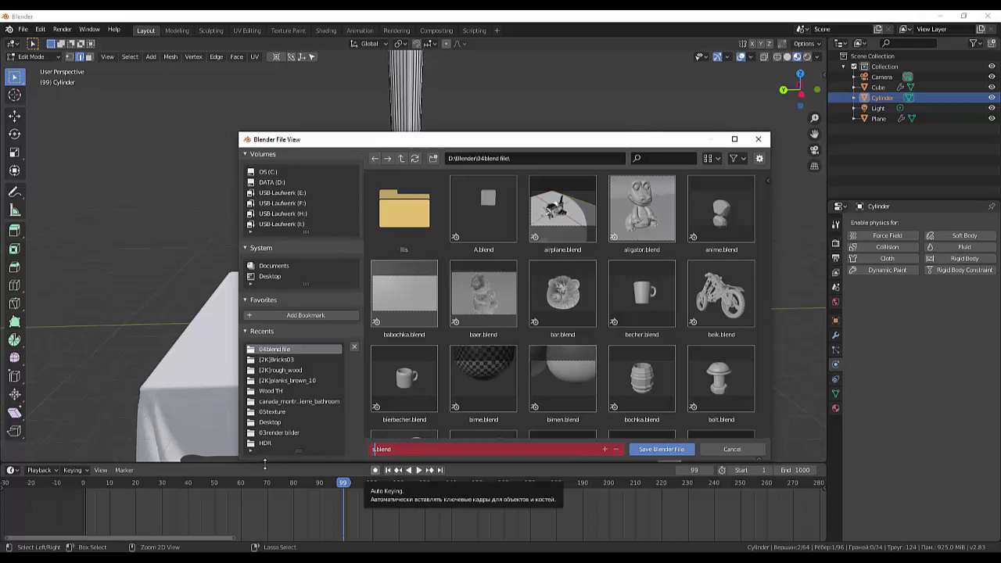
pyautogui.write('til')
pyautogui.write('llife')
pyautogui.write('2')
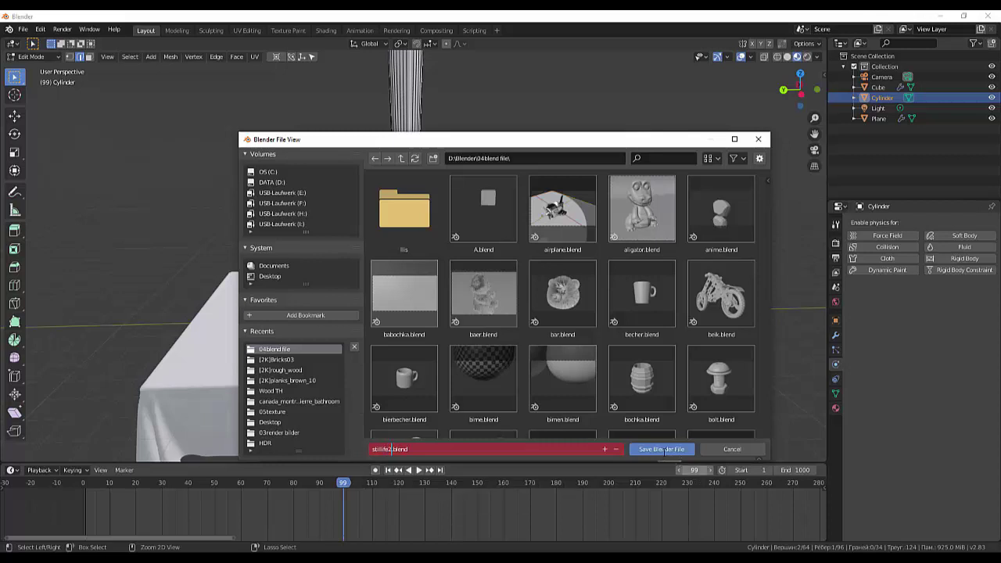
pyautogui.click(661, 449)
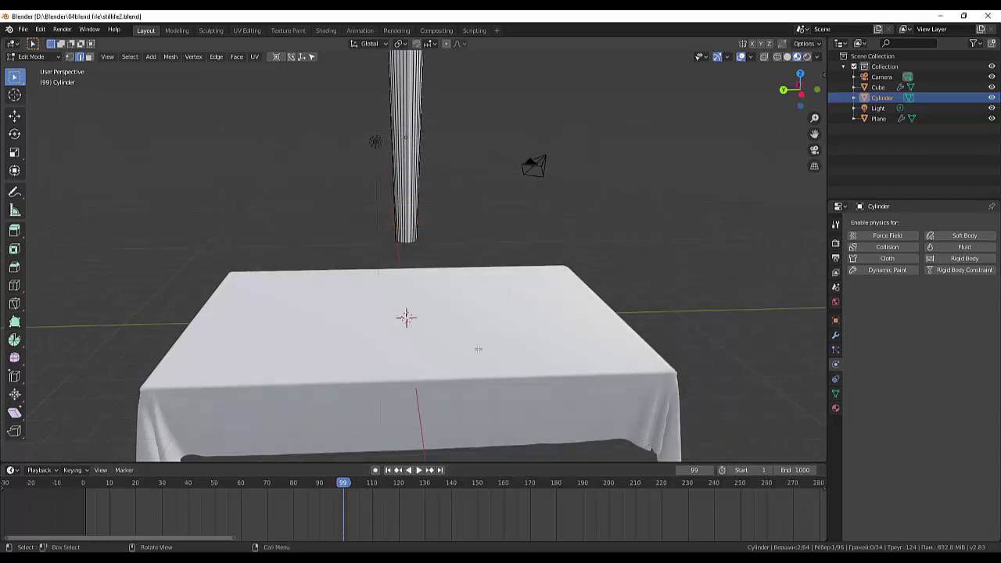
# Step: Scale the selected top part of the cylinder leg down to narrow it, then deselect everything
pyautogui.scroll(-3, 418, 229)
pyautogui.scroll(2, 422, 197)
pyautogui.scroll(2, 425, 183)
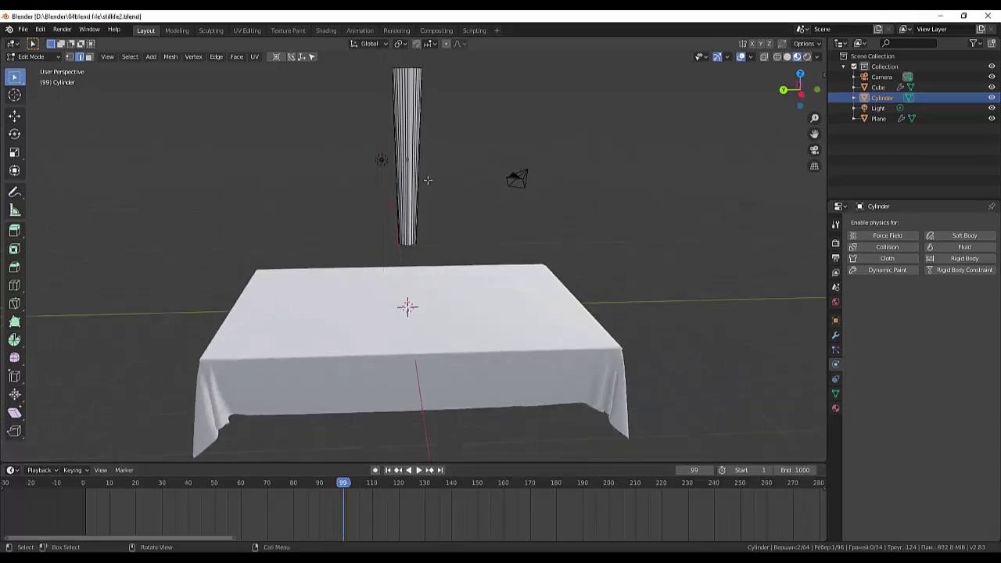
pyautogui.moveTo(424, 180); pyautogui.dragTo(408, 241, button='middle')
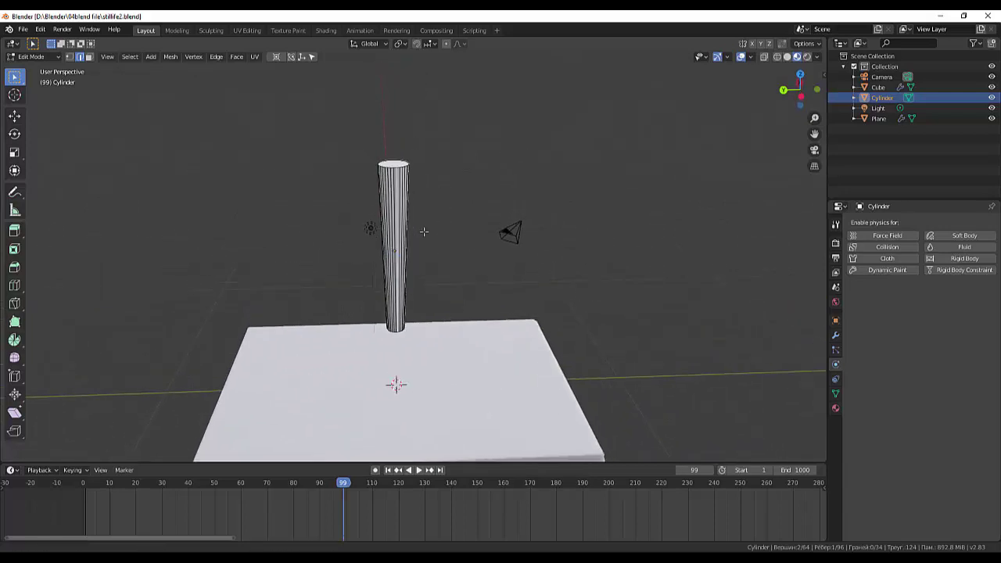
pyautogui.scroll(2, 346, 315)
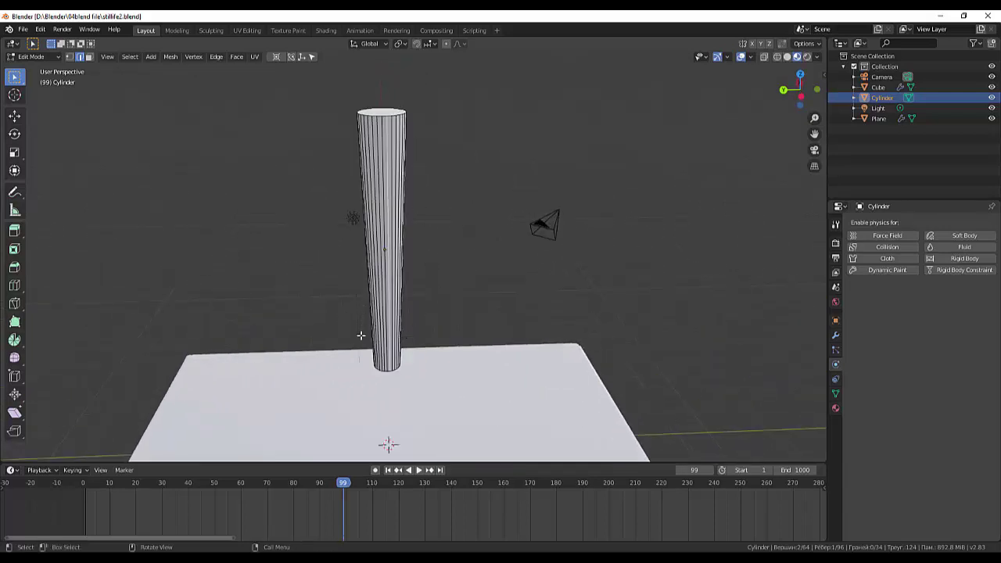
pyautogui.press('s')
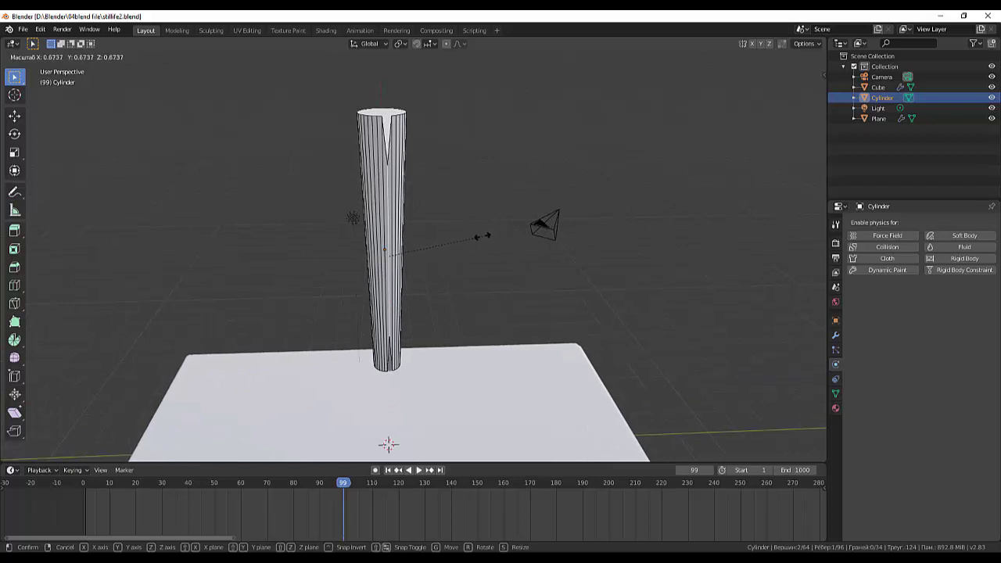
pyautogui.click(484, 235)
pyautogui.hotkey('alt', 'a')
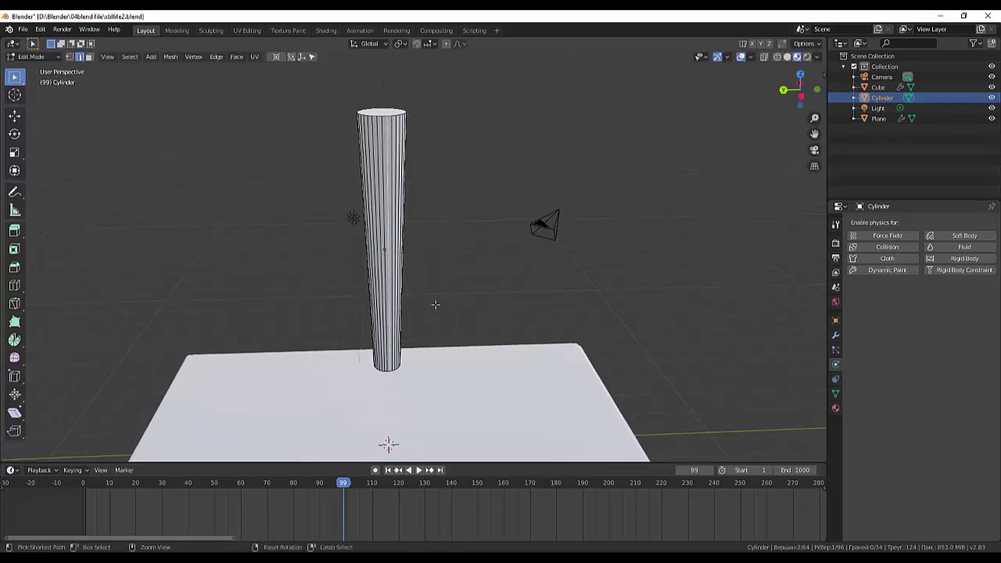
# Step: Add two horizontal loop cuts to the cylinder leg, each slid low toward its base
pyautogui.hotkey('ctrl', 'r')
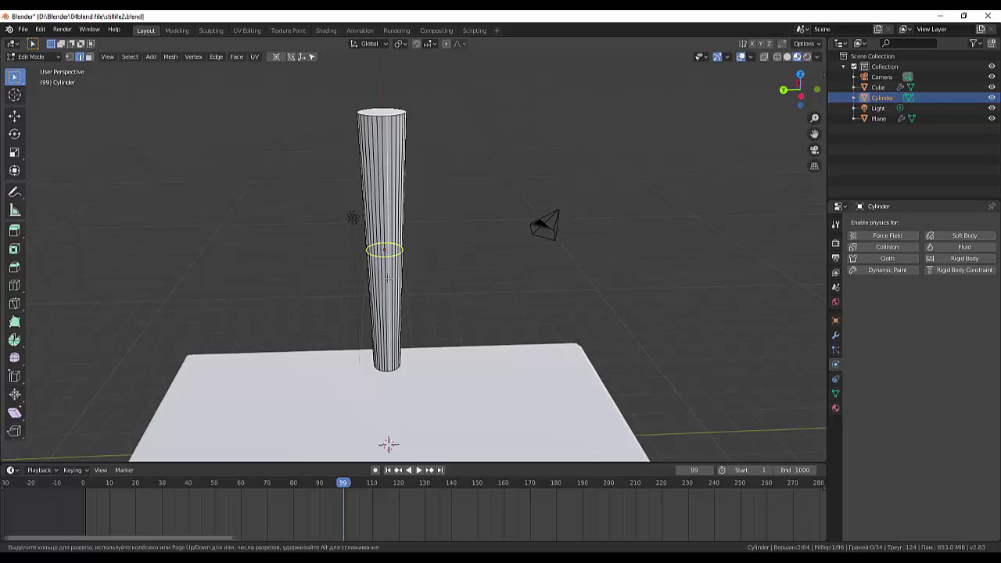
pyautogui.click(395, 307)
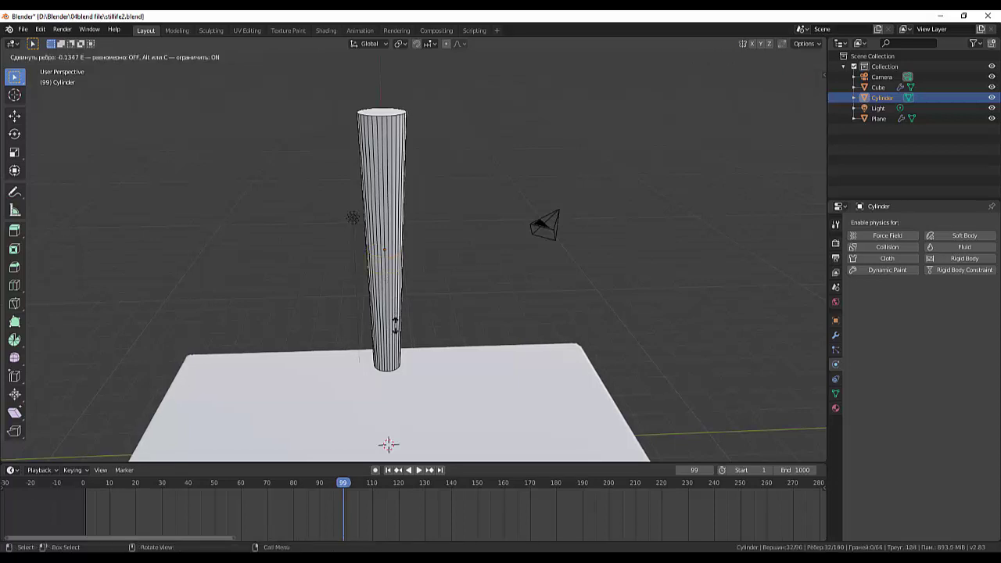
pyautogui.click(384, 416)
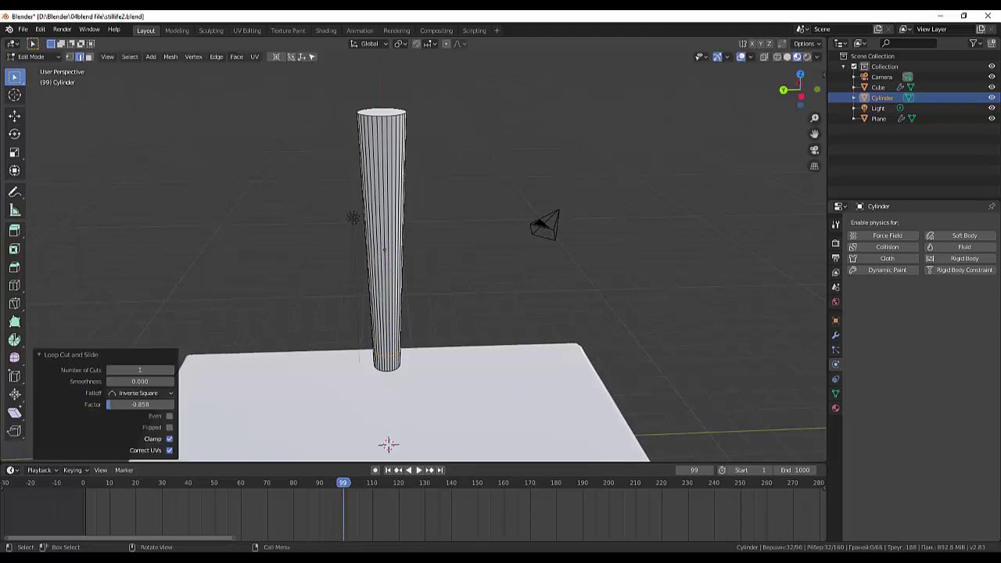
pyautogui.hotkey('ctrl', 'r')
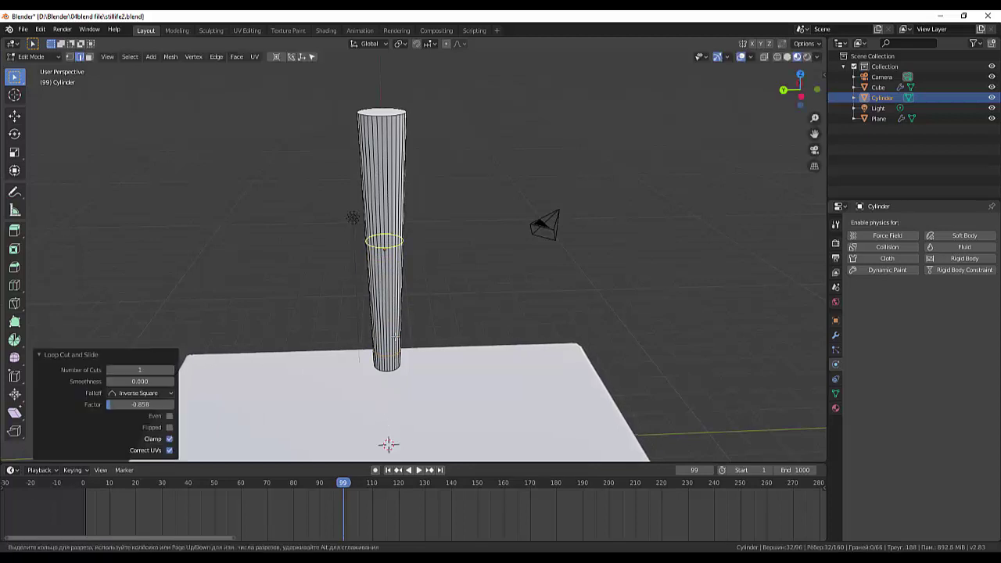
pyautogui.click(395, 336)
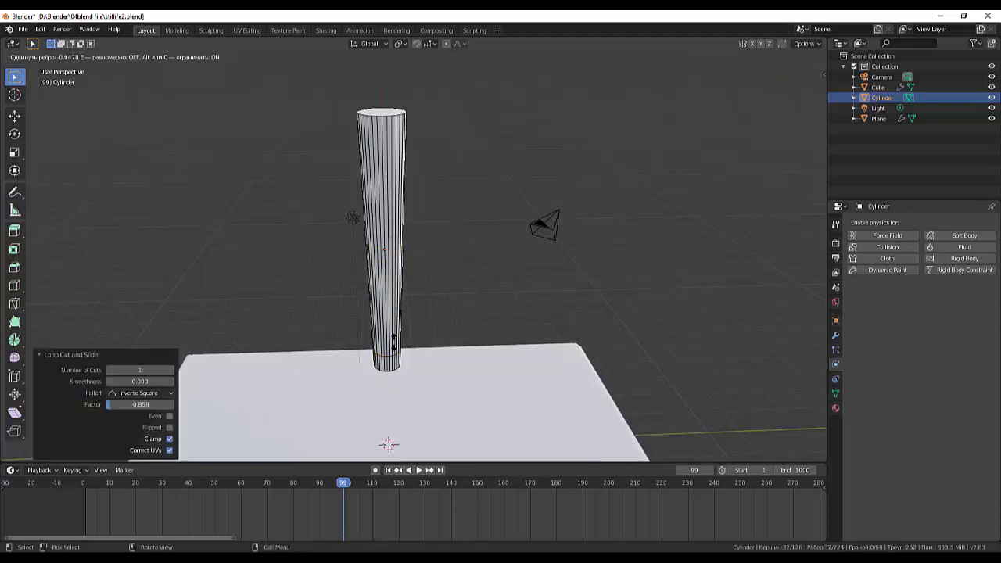
pyautogui.click(383, 432)
# Step: Add a band of three loop cuts close to the cylinder leg's base
pyautogui.scroll(2, 400, 391)
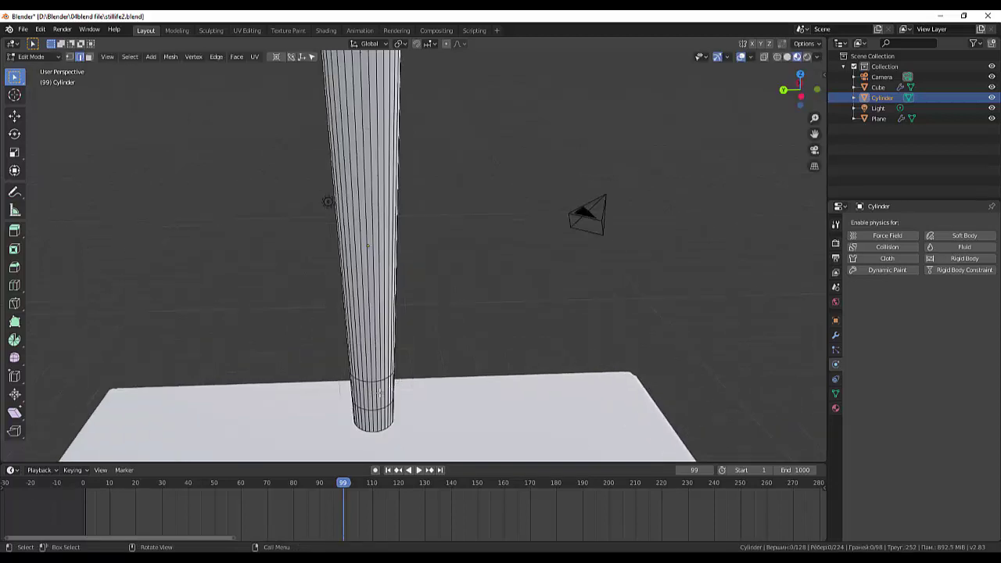
pyautogui.hotkey('ctrl', 'r')
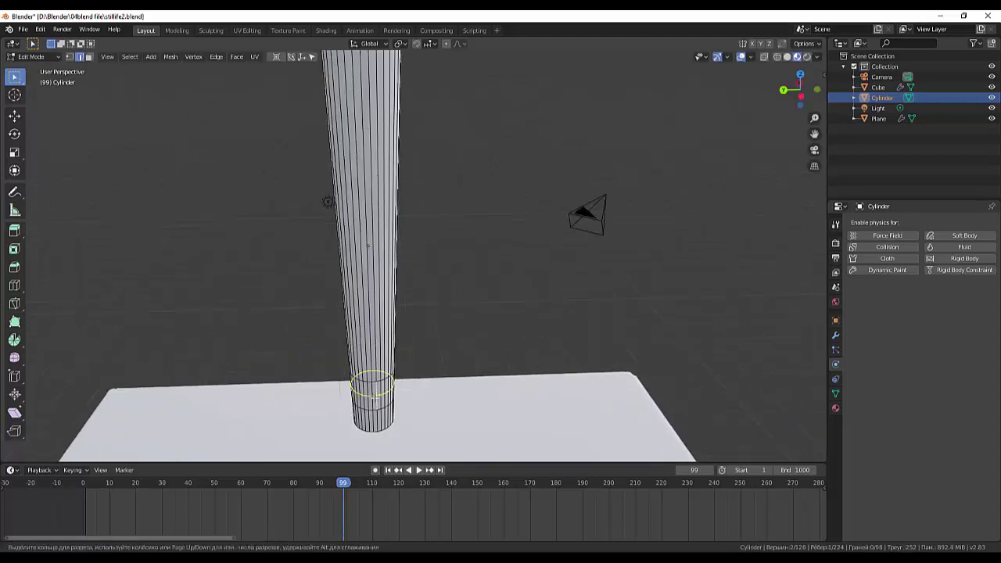
pyautogui.scroll(1, 374, 396)
pyautogui.scroll(1, 374, 397)
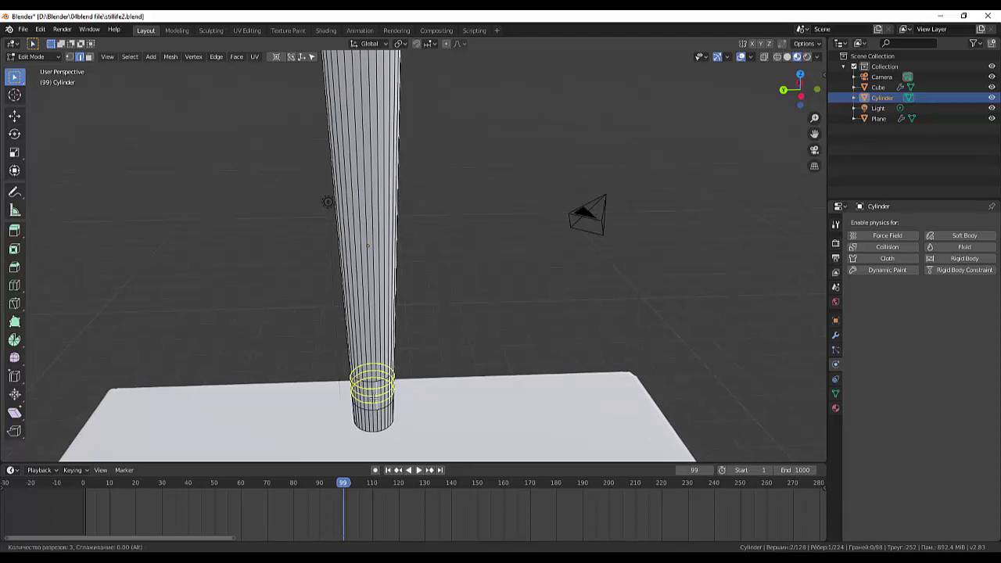
pyautogui.click(374, 397)
pyautogui.click(685, 445)
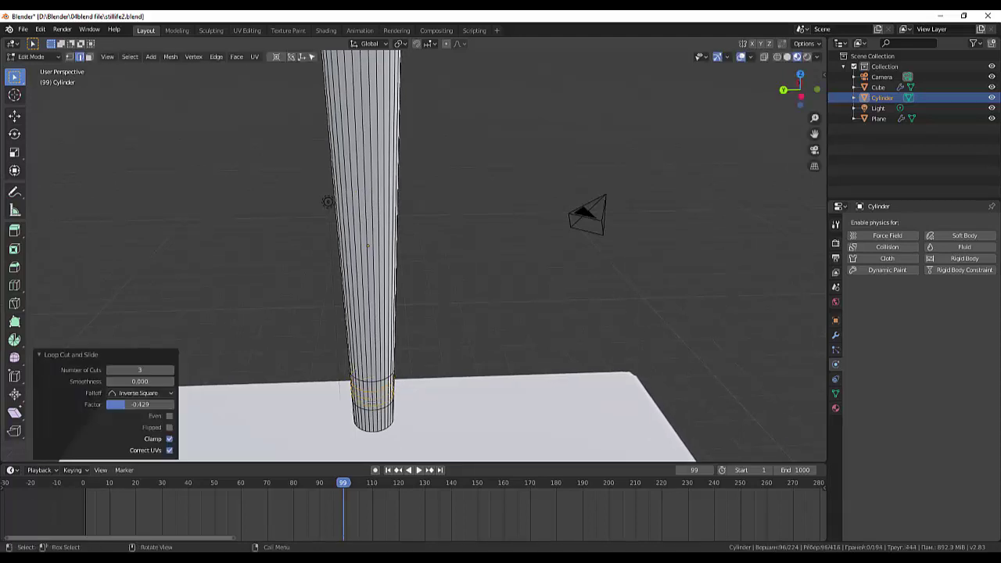
# Step: Add one more loop cut just above the three-loop band
pyautogui.moveTo(438, 393); pyautogui.dragTo(436, 364, button='middle')
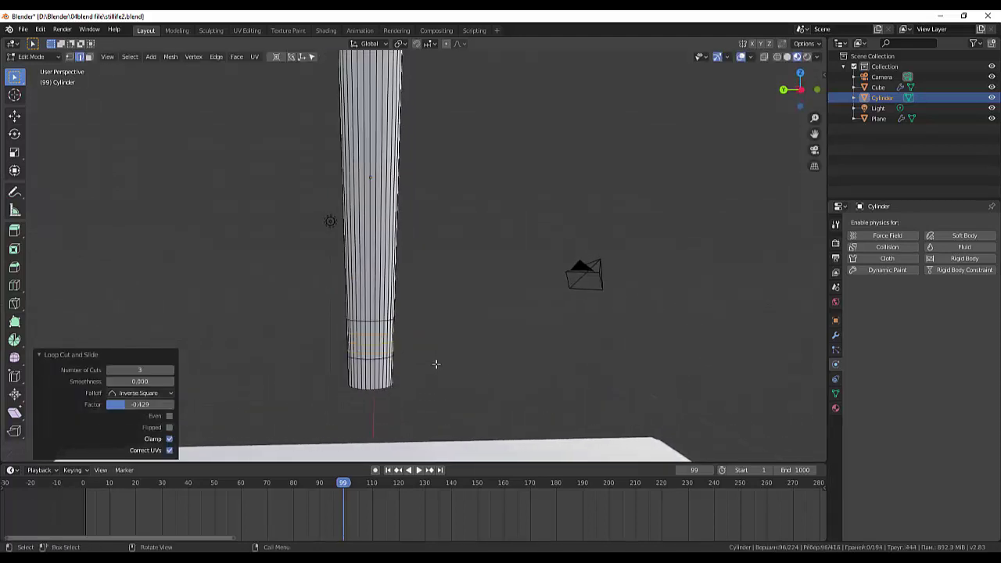
pyautogui.click(370, 319)
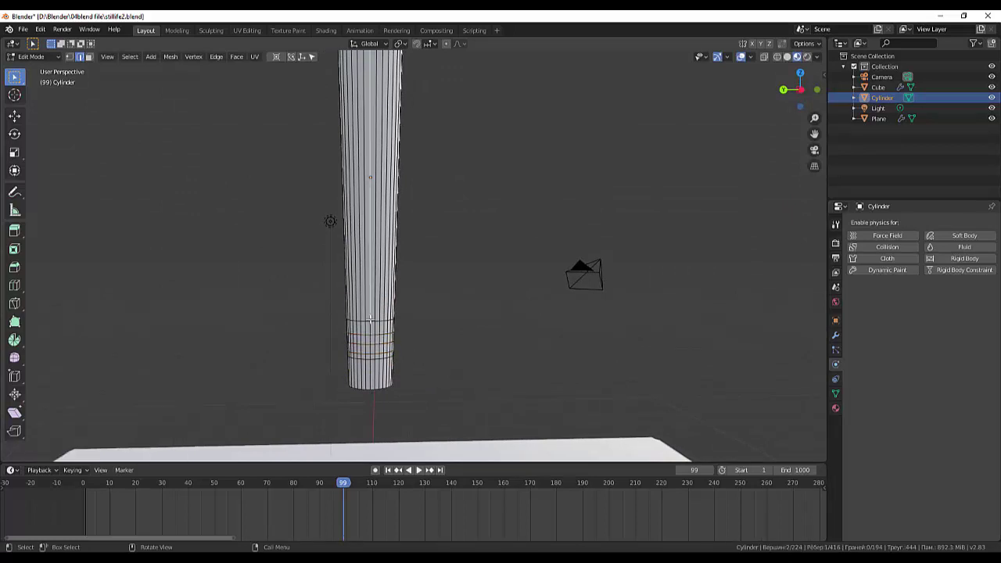
pyautogui.click(372, 322)
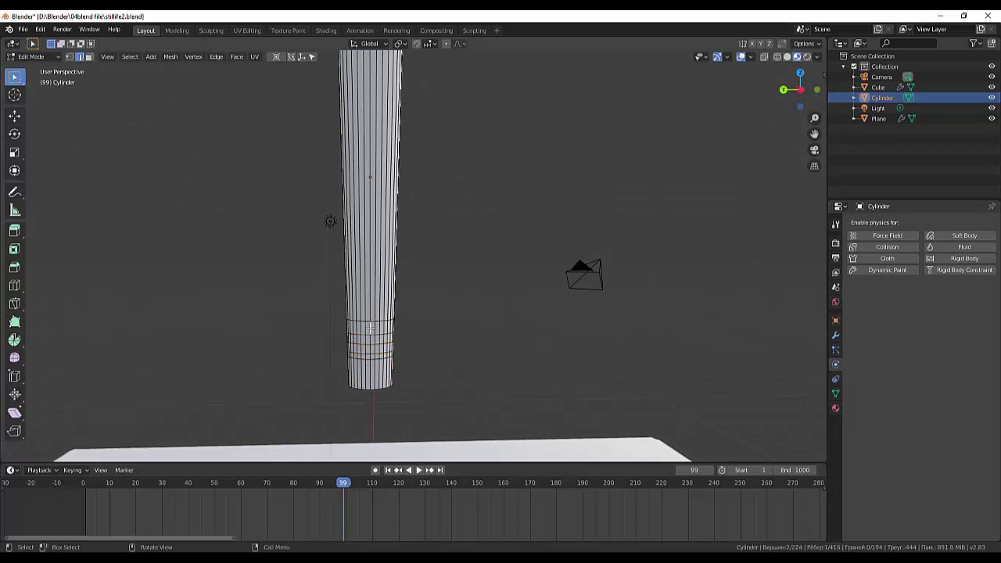
pyautogui.hotkey('ctrl', 'r')
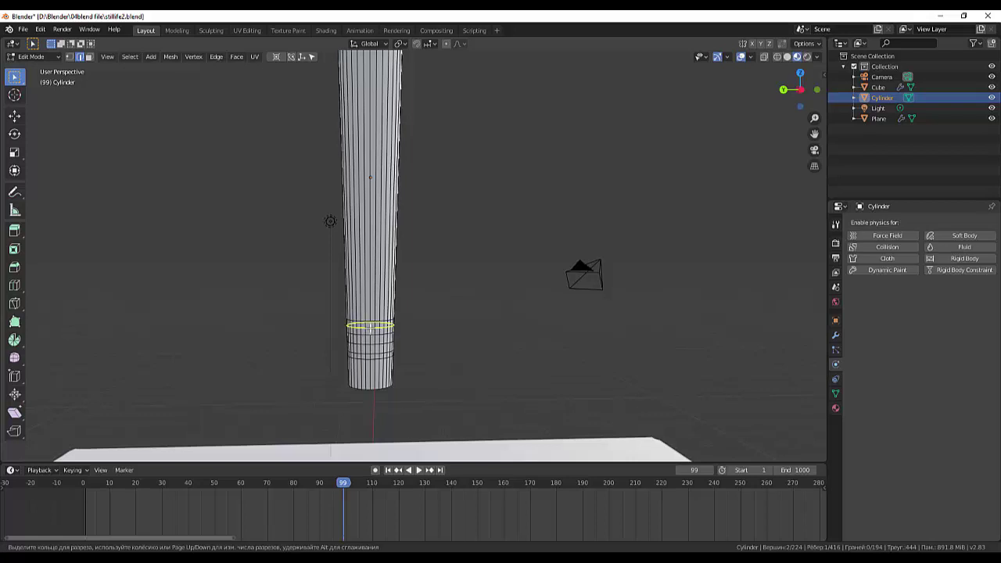
pyautogui.click(369, 325)
pyautogui.click(370, 327)
# Step: Select a whole edge loop within the lower band of the leg
pyautogui.moveTo(419, 350)
pyautogui.mouseDown(button='middle')
pyautogui.moveTo(421, 340)
pyautogui.moveTo(422, 351)
pyautogui.mouseUp(button='middle')
pyautogui.scroll(2, 409, 365)
pyautogui.scroll(2, 409, 364)
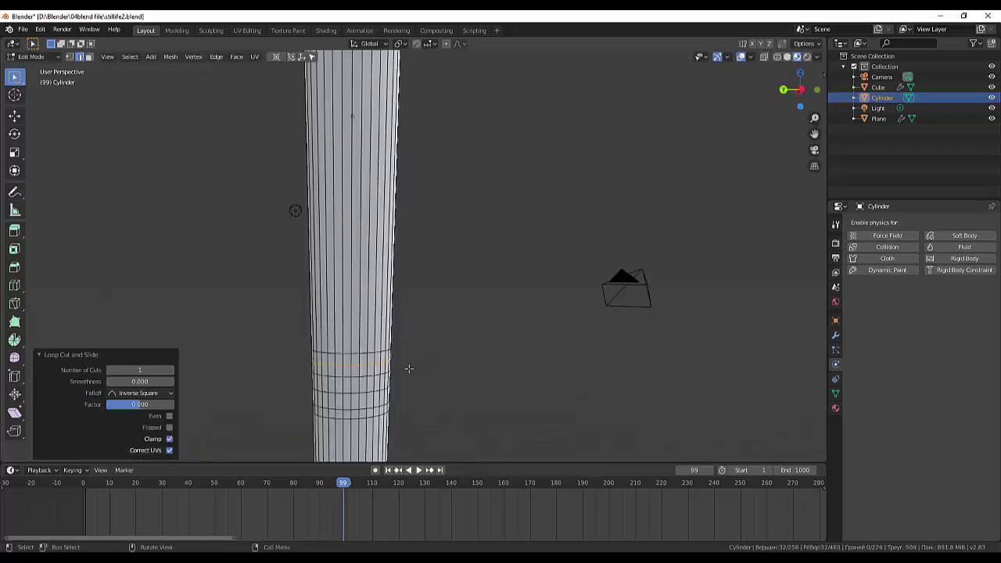
pyautogui.moveTo(426, 357); pyautogui.dragTo(431, 338, button='middle')
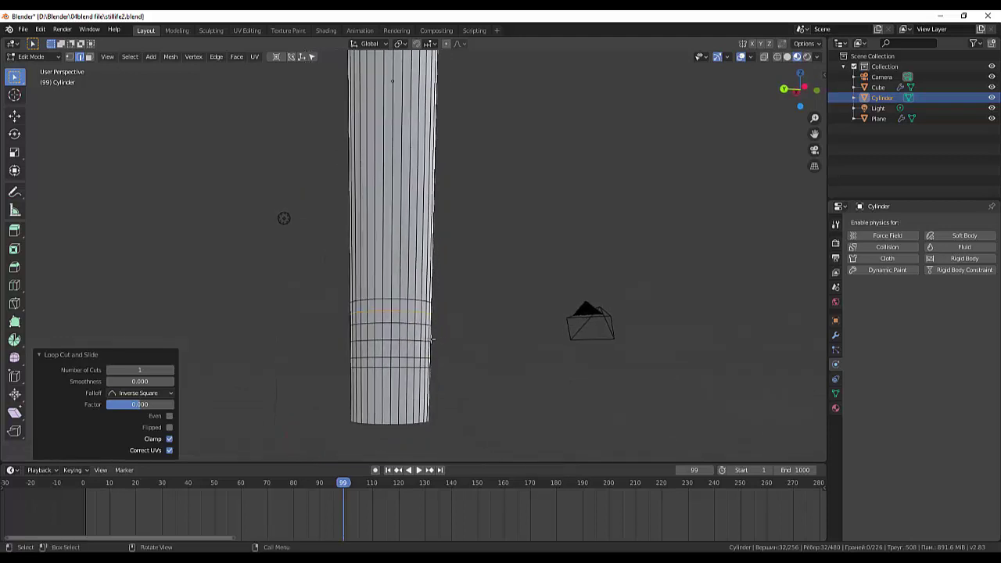
pyautogui.click(405, 339)
pyautogui.keyDown('alt'); pyautogui.click(405, 340); pyautogui.keyUp('alt')
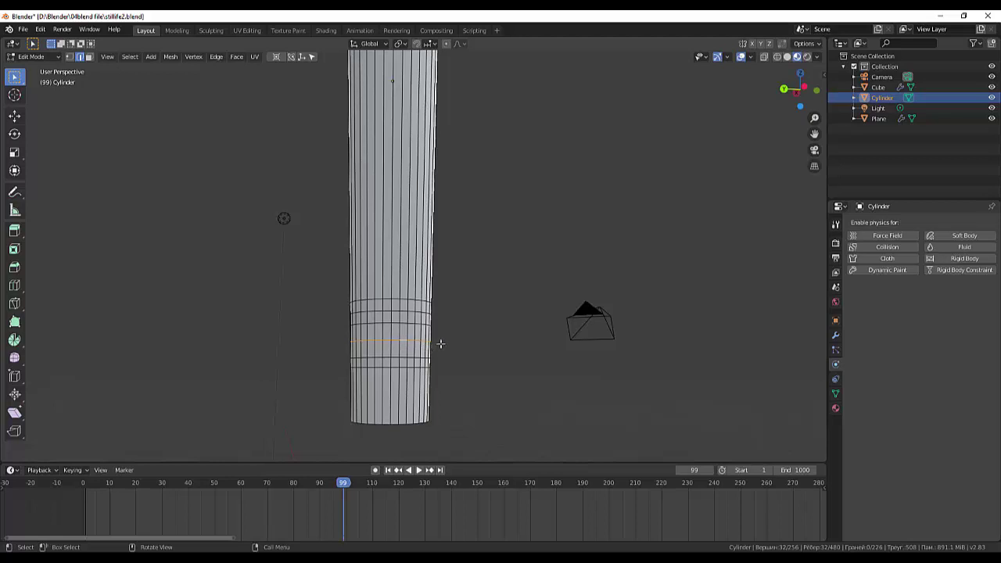
# Step: Shape the flare: scale one loop to 1.524, all three to 1.348, the middle to 0.755
pyautogui.press('s')
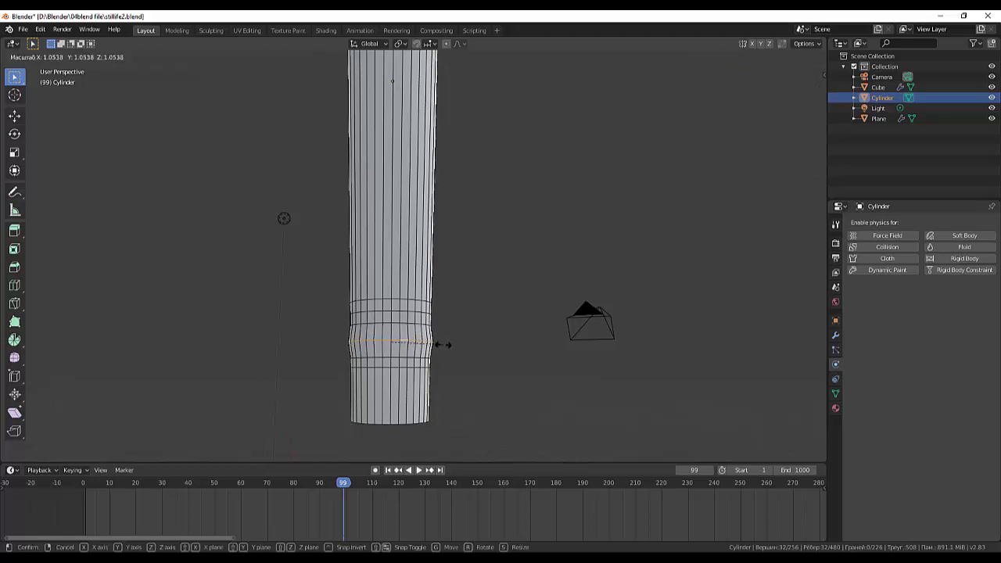
pyautogui.click(465, 343)
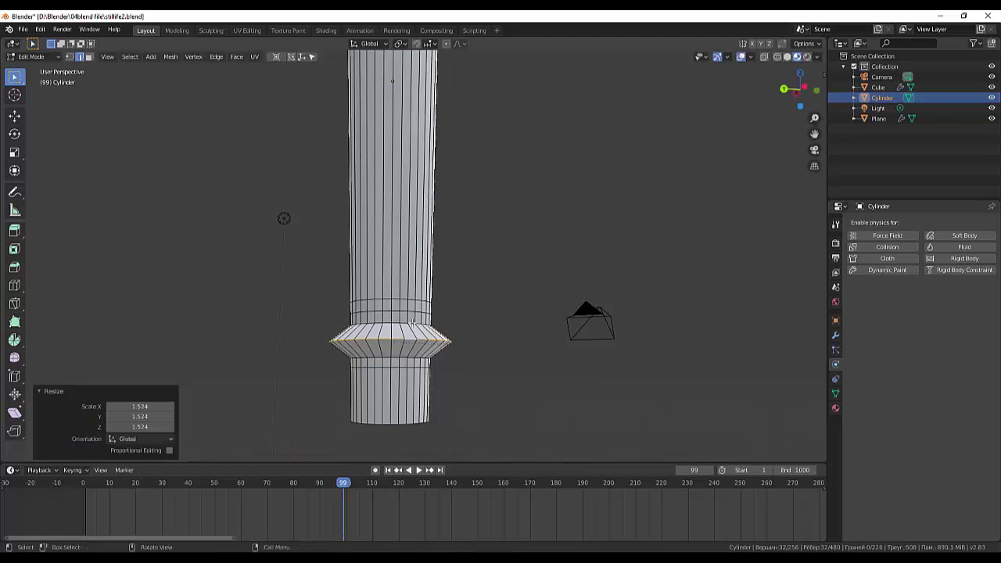
pyautogui.keyDown('alt'); pyautogui.keyDown('shift'); pyautogui.click(401, 323); pyautogui.keyUp('shift'); pyautogui.keyUp('alt')
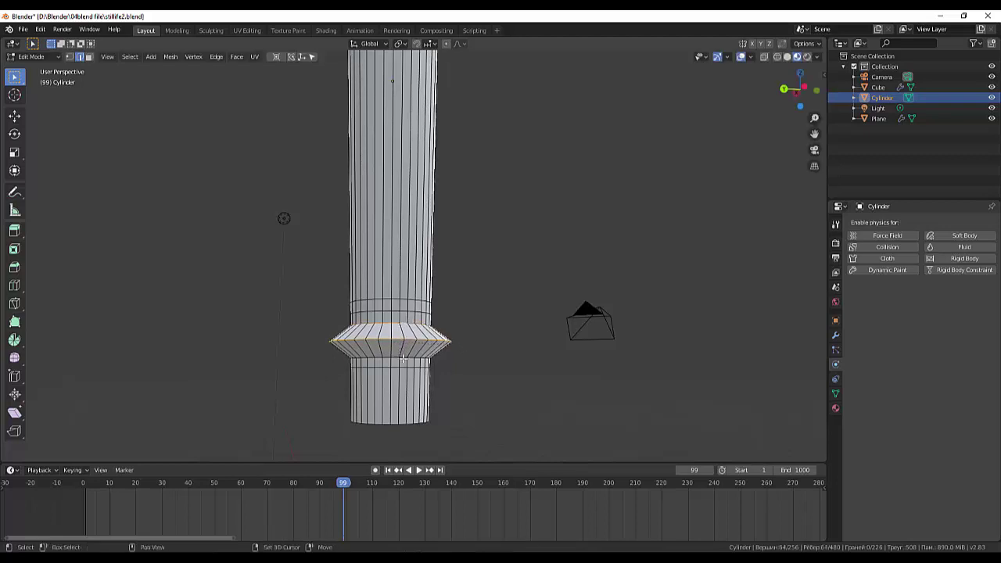
pyautogui.keyDown('alt'); pyautogui.keyDown('shift'); pyautogui.click(405, 355); pyautogui.keyUp('shift'); pyautogui.keyUp('alt')
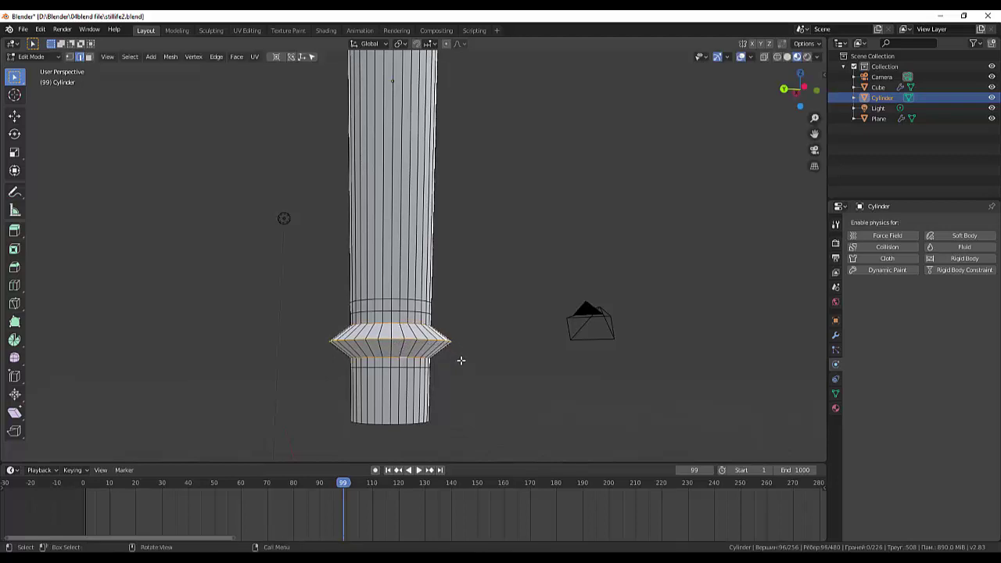
pyautogui.press('s')
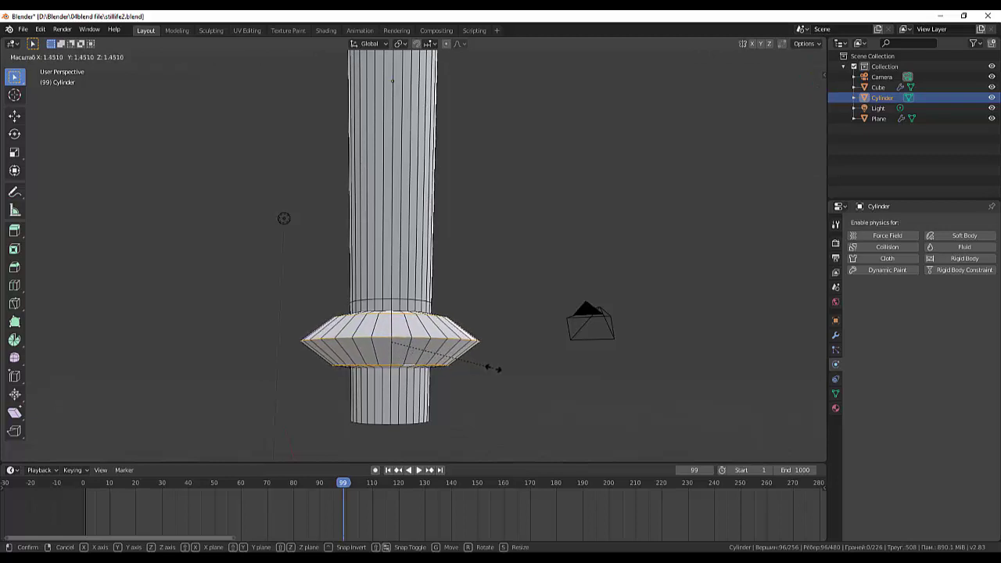
pyautogui.click(485, 364)
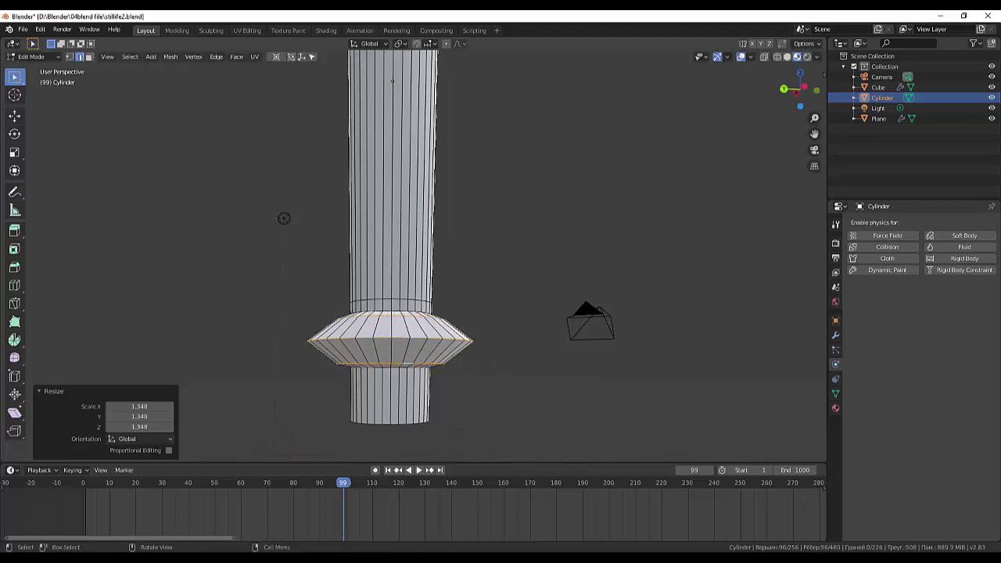
pyautogui.keyDown('alt'); pyautogui.click(468, 341); pyautogui.keyUp('alt')
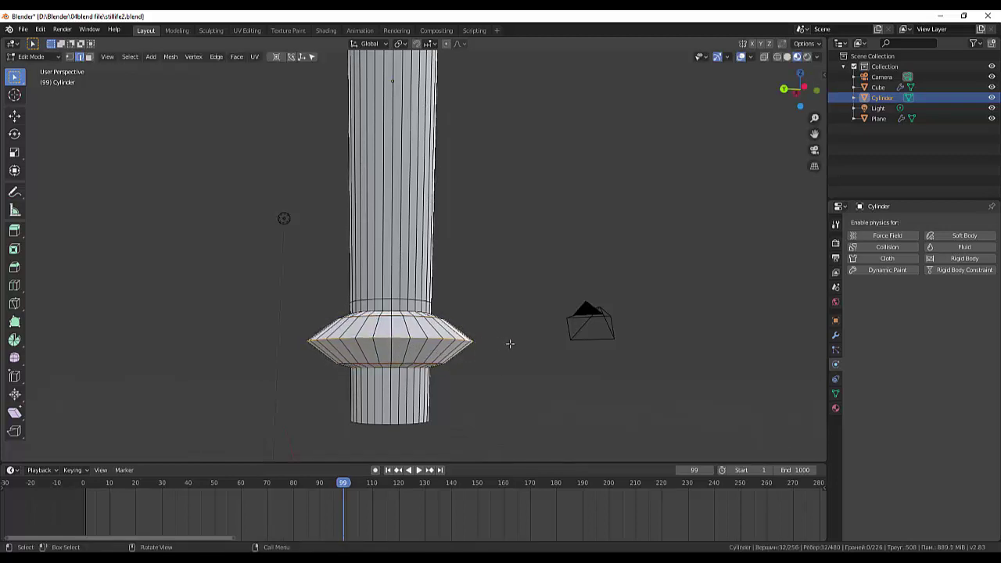
pyautogui.press('s')
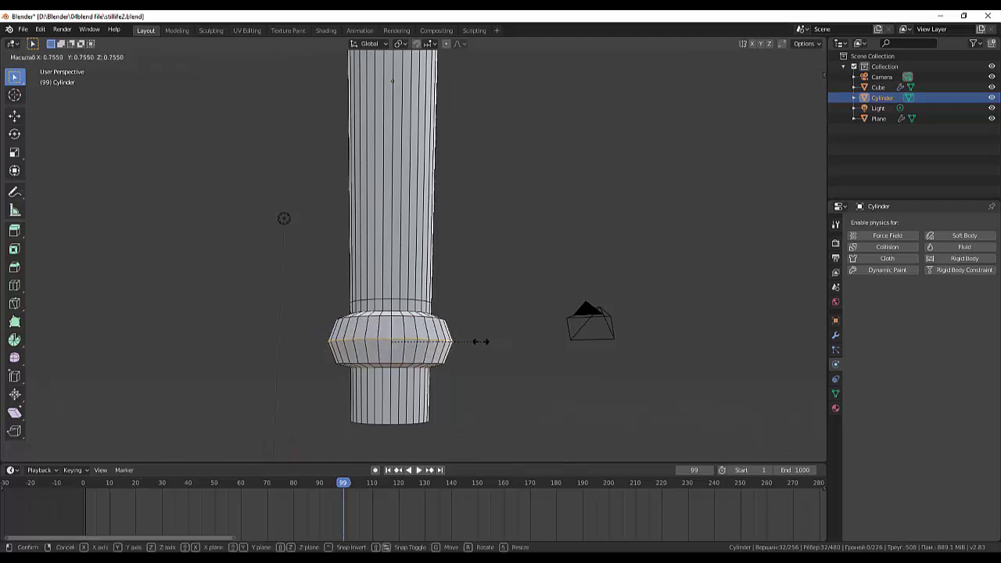
pyautogui.click(477, 342)
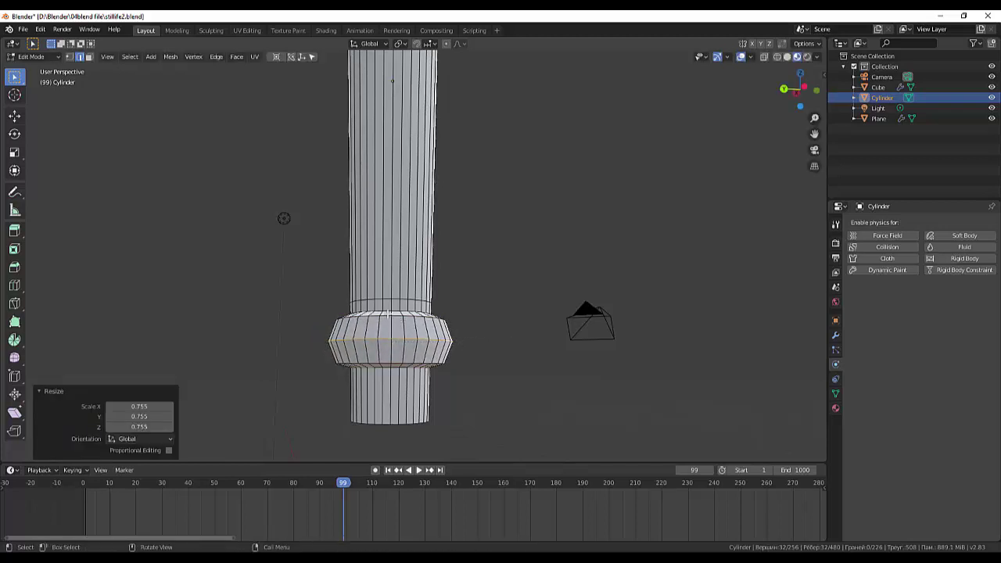
# Step: Raise the bulge's top edge loop 0.0775 m along Z
pyautogui.click(388, 311)
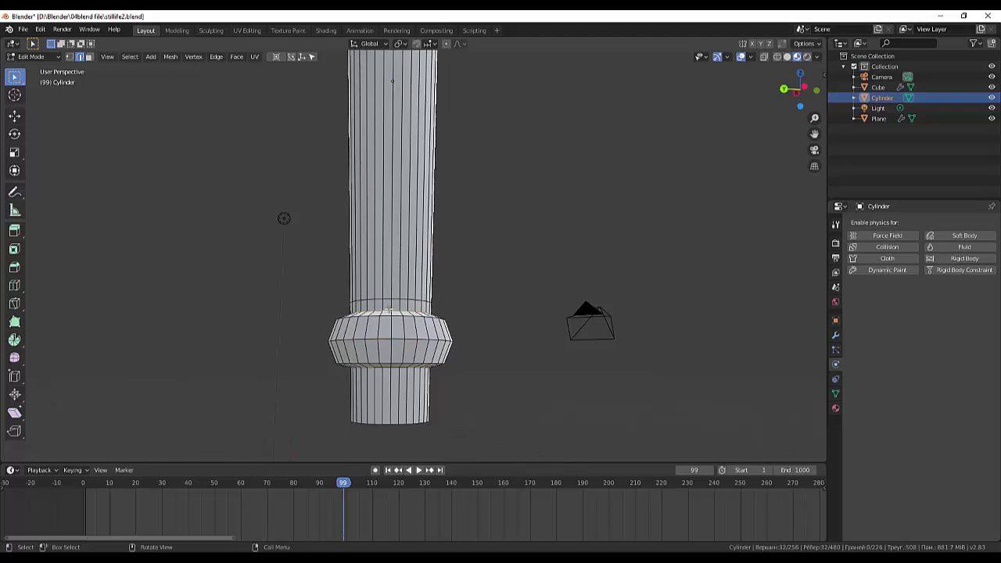
pyautogui.press('s')
pyautogui.press('z')
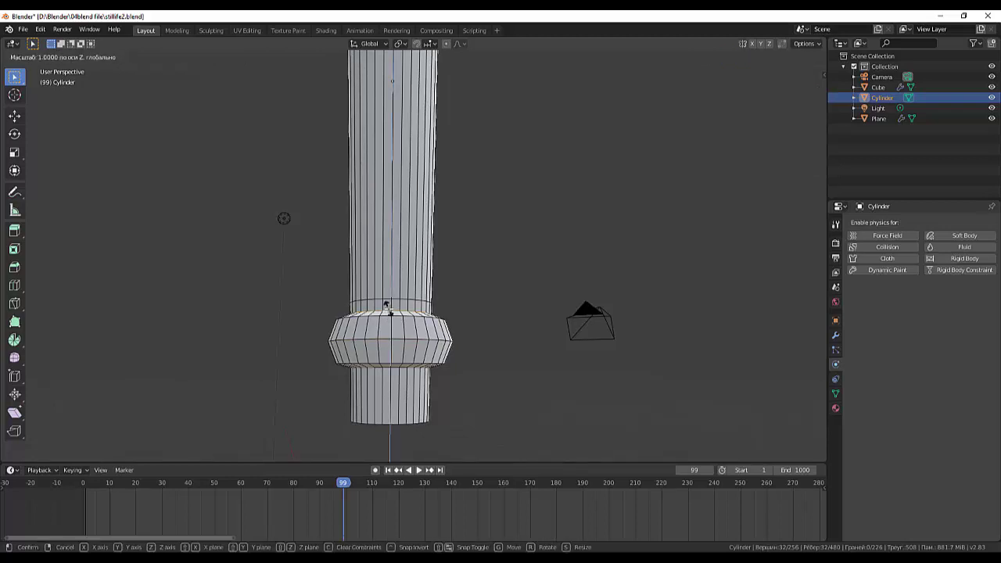
pyautogui.rightClick(395, 304)
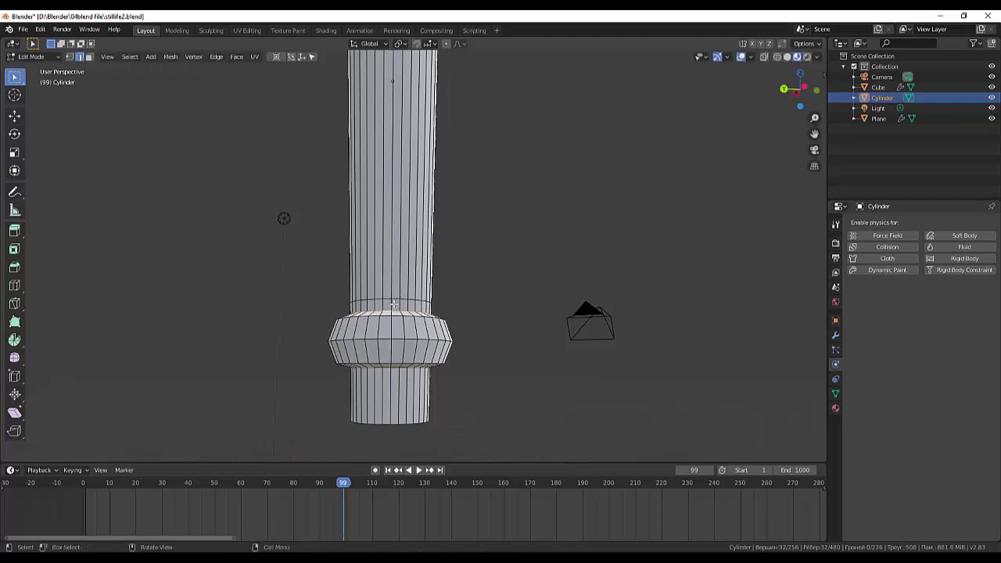
pyautogui.press('g')
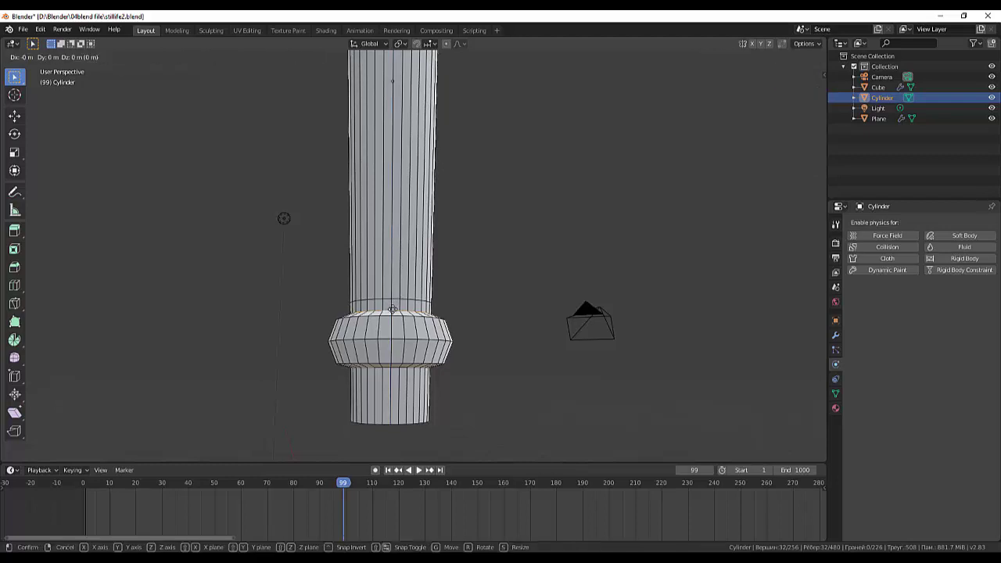
pyautogui.press('z')
pyautogui.click(392, 303)
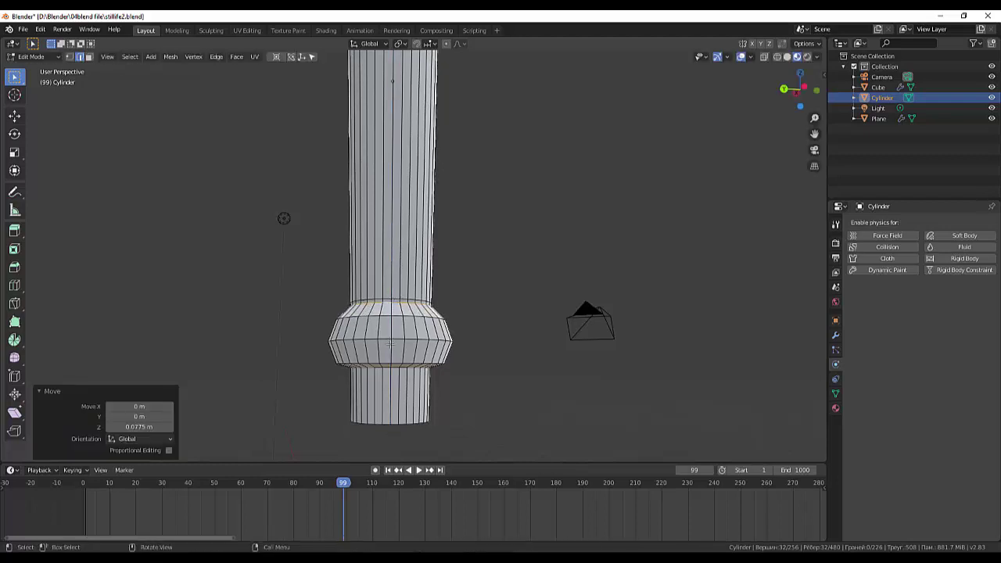
# Step: Select the bulge's lower edge loop and lower it along Z
pyautogui.click(387, 372)
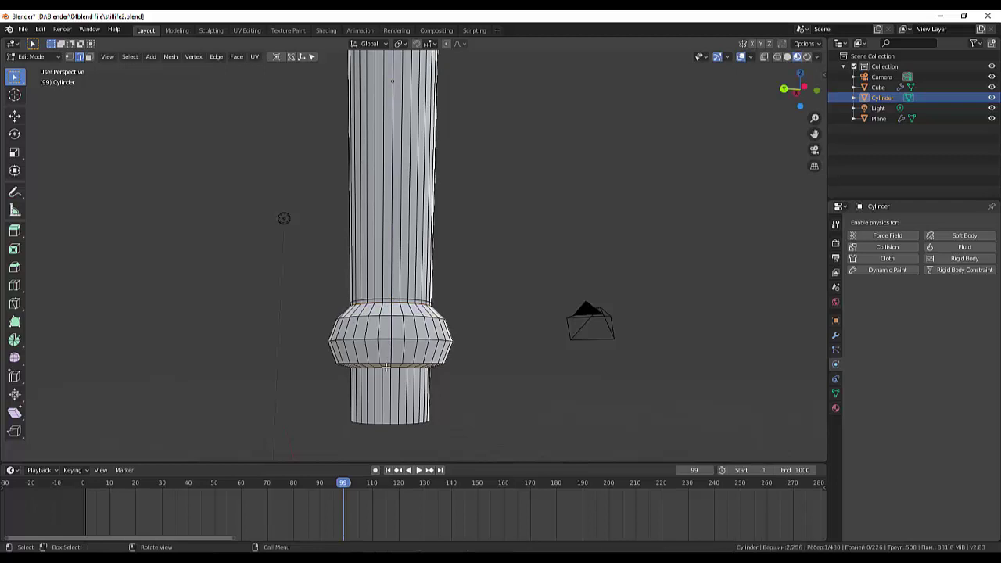
pyautogui.hotkey('ctrl', 'Tab')
pyautogui.keyDown('alt'); pyautogui.click(408, 368); pyautogui.keyUp('alt')
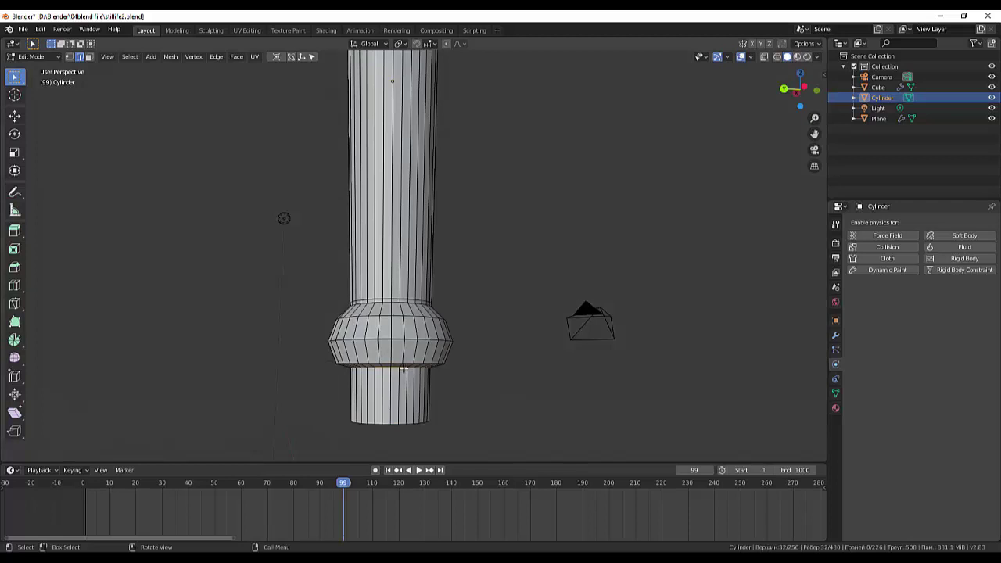
pyautogui.press('g')
pyautogui.press('z')
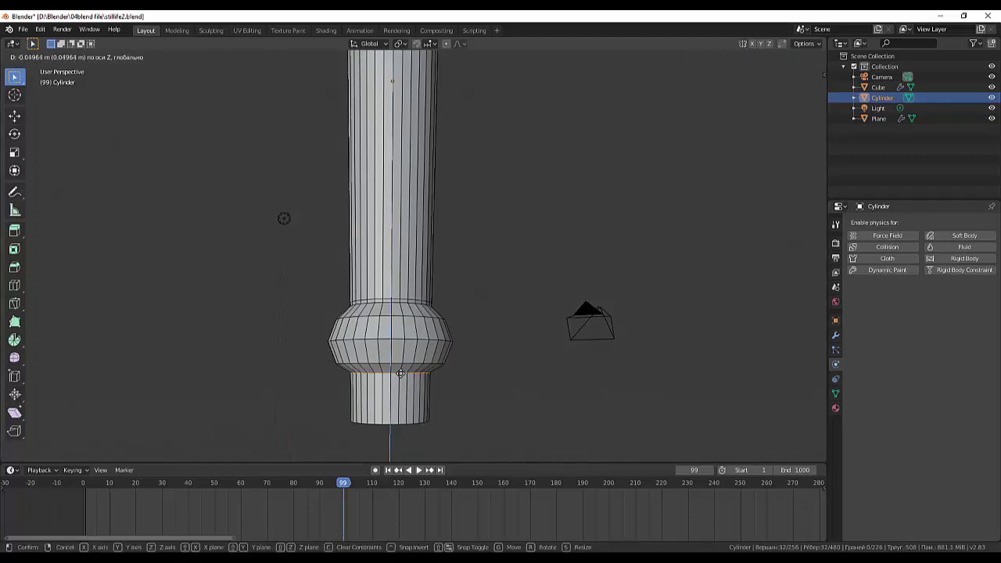
pyautogui.click(400, 373)
# Step: Lower the loop where the bulge meets the lower section by 0.0758 m along Z
pyautogui.moveTo(463, 379)
pyautogui.mouseDown(button='middle')
pyautogui.moveTo(472, 358)
pyautogui.moveTo(464, 384)
pyautogui.mouseUp(button='middle')
pyautogui.scroll(-2, 464, 384)
pyautogui.scroll(2, 462, 374)
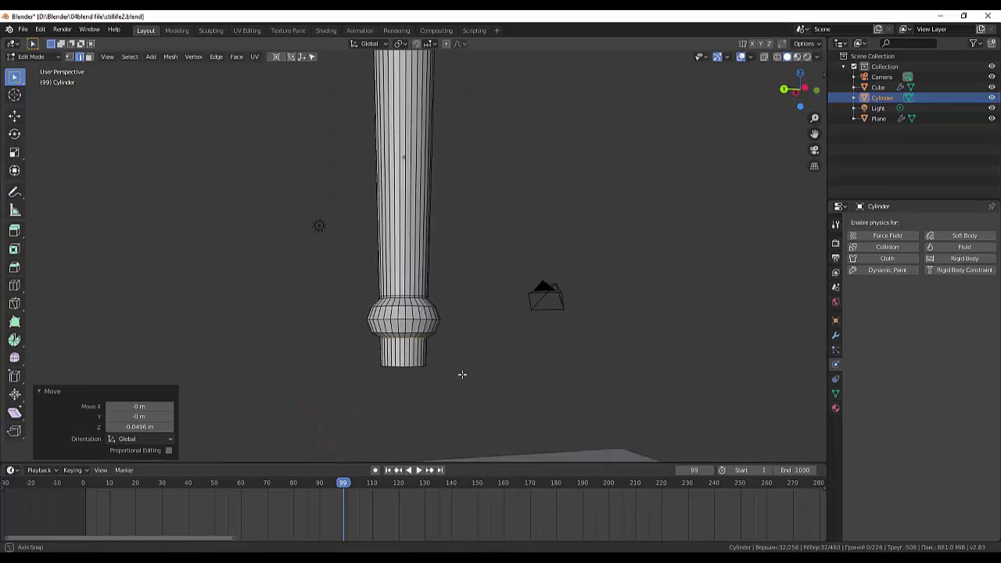
pyautogui.scroll(1, 462, 375)
pyautogui.scroll(3, 442, 371)
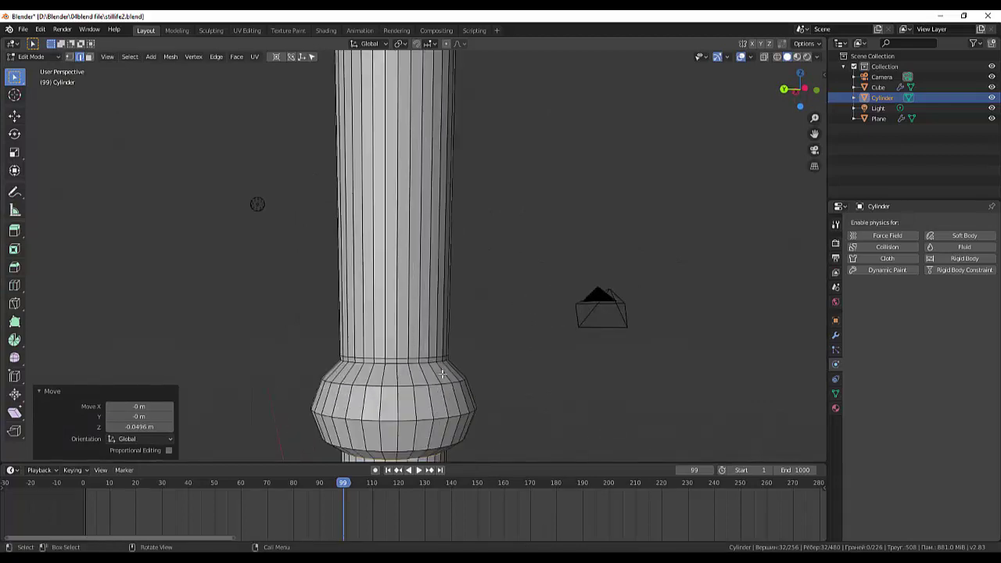
pyautogui.scroll(-2, 443, 374)
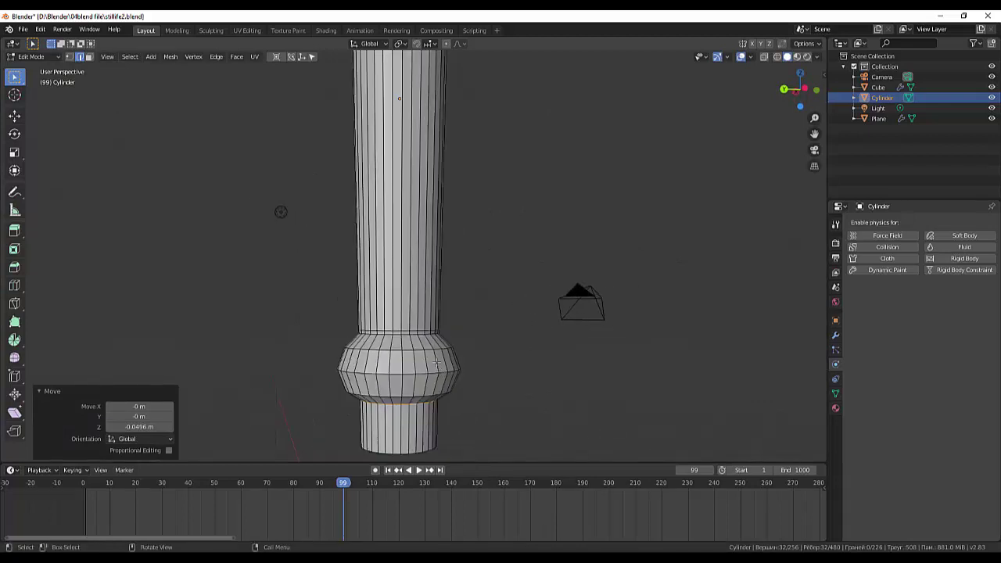
pyautogui.click(412, 403)
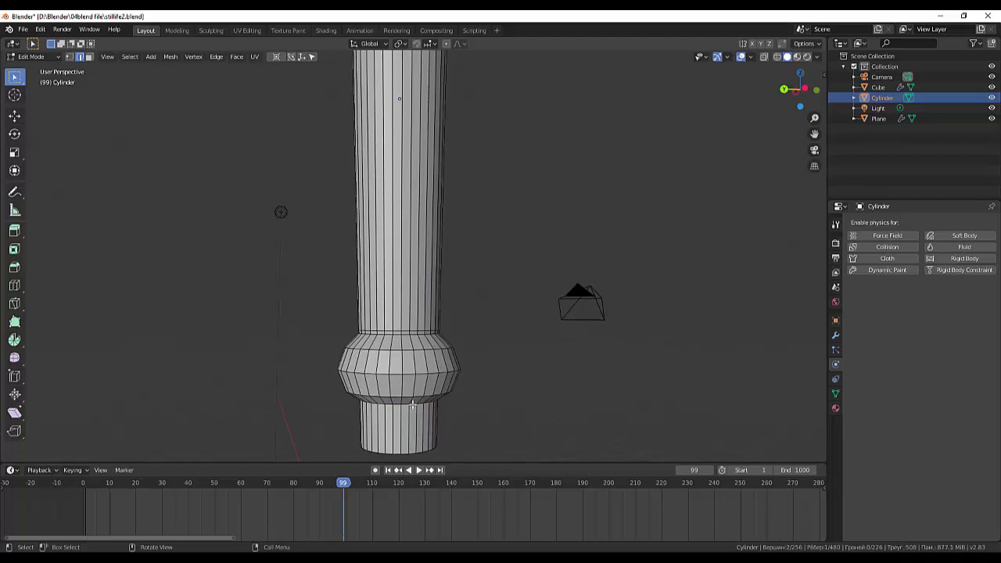
pyautogui.keyDown('alt'); pyautogui.click(412, 404); pyautogui.keyUp('alt')
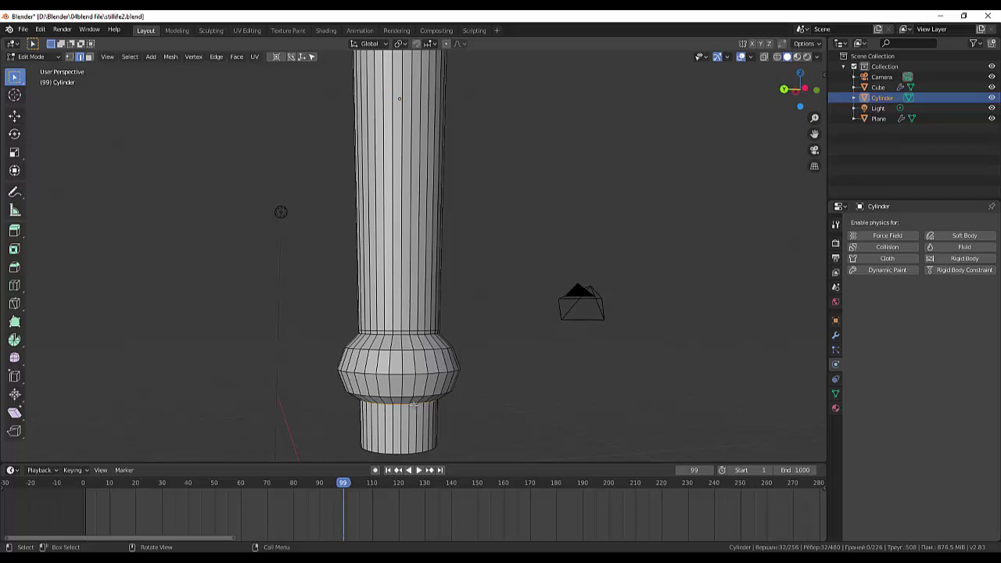
pyautogui.press('g')
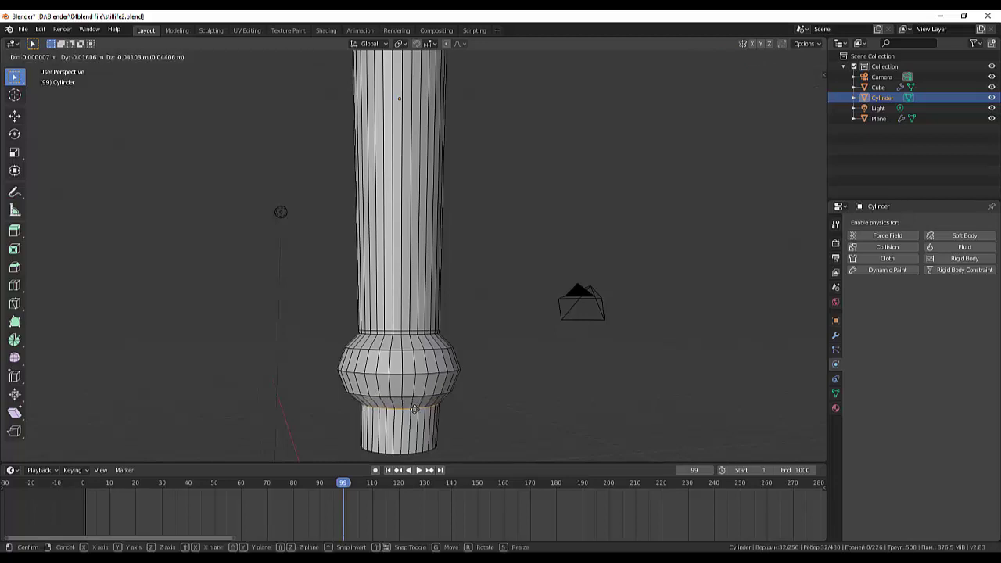
pyautogui.press('z')
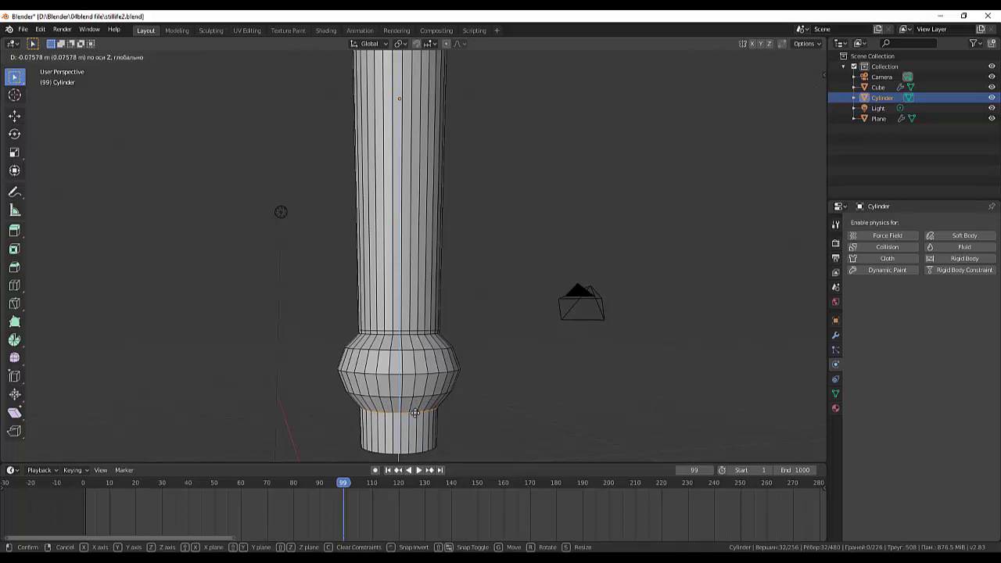
pyautogui.click(415, 412)
pyautogui.hotkey('ctrl', 'r')
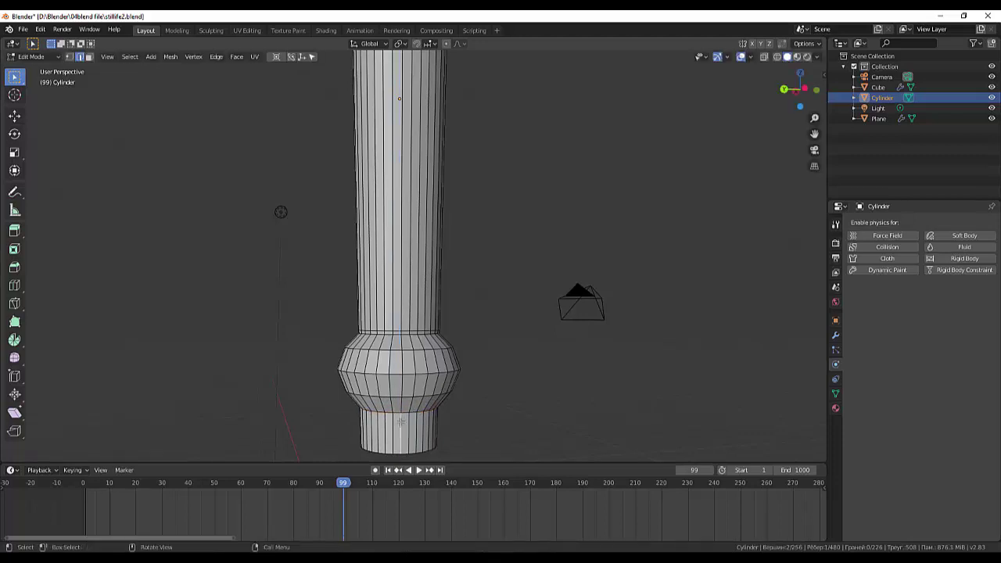
# Step: Add two loop cuts on the lower section, sliding the last one close to the leg's bottom
pyautogui.click(400, 426)
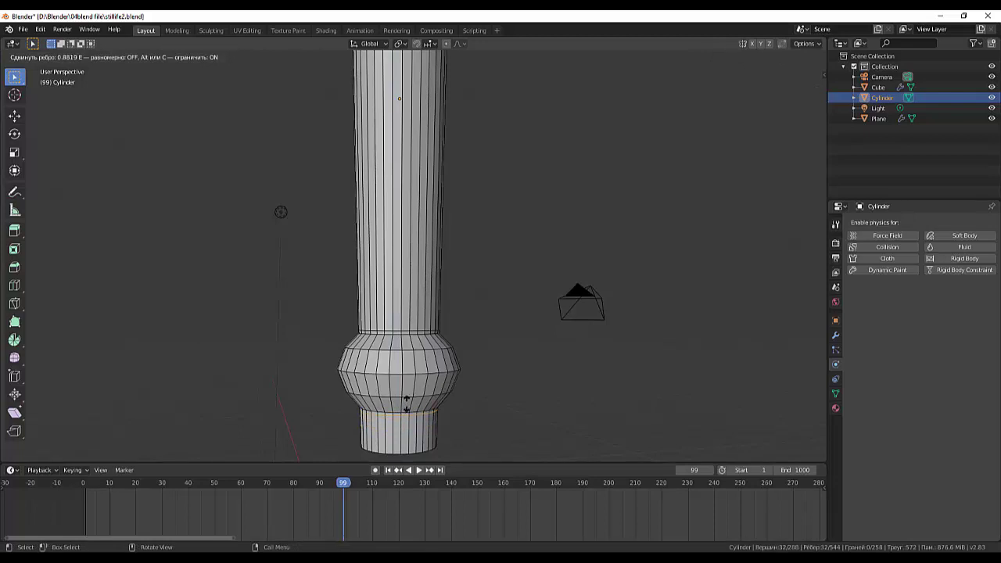
pyautogui.click(406, 401)
pyautogui.click(400, 435)
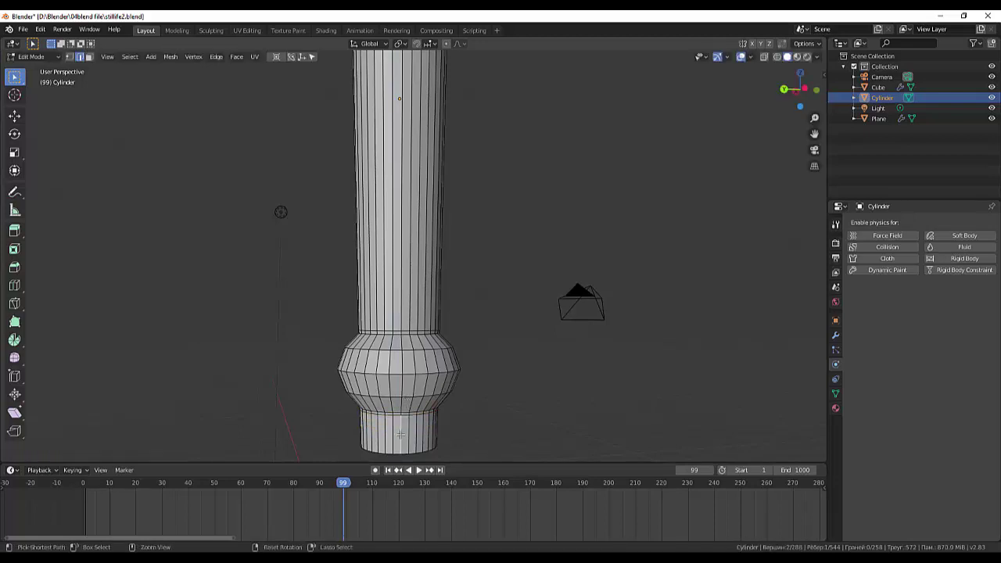
pyautogui.hotkey('ctrl', 'r')
pyautogui.click(400, 435)
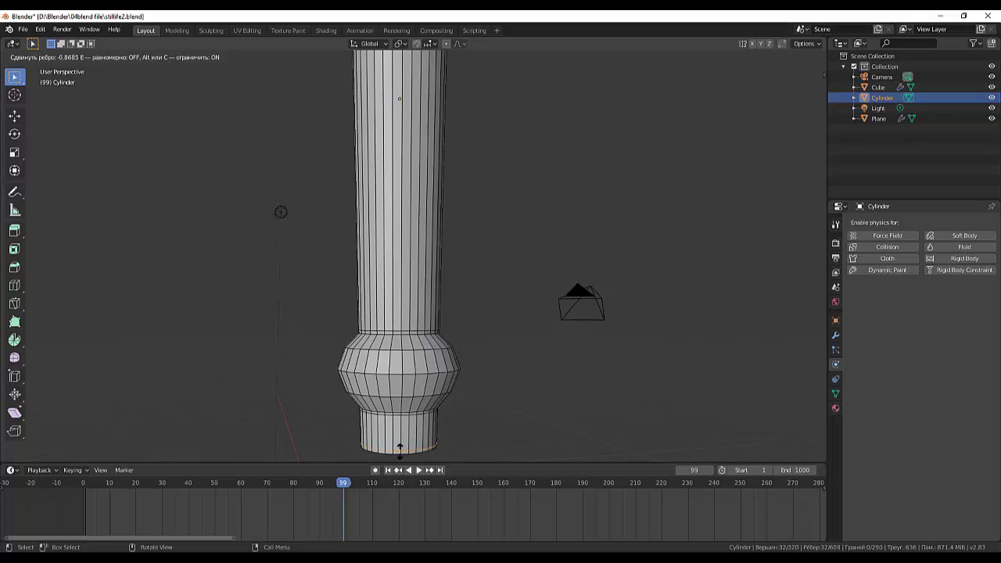
pyautogui.click(399, 448)
# Step: Add a loop cut just below the leg's top rim, slid to factor 0.988
pyautogui.scroll(-3, 469, 297)
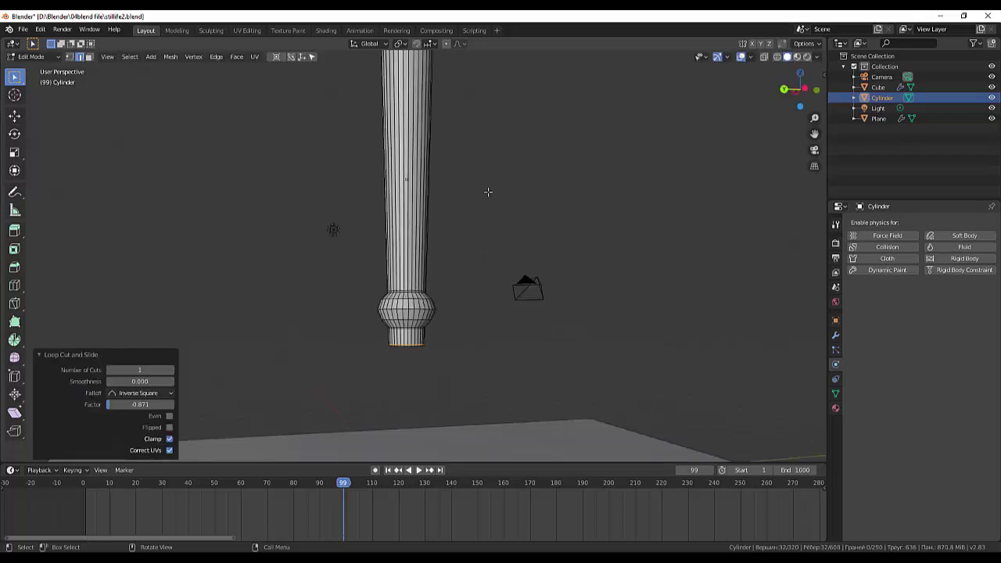
pyautogui.moveTo(488, 192)
pyautogui.mouseDown(button='middle')
pyautogui.moveTo(488, 347)
pyautogui.moveTo(474, 398)
pyautogui.mouseUp(button='middle')
pyautogui.scroll(2, 438, 375)
pyautogui.scroll(2, 401, 351)
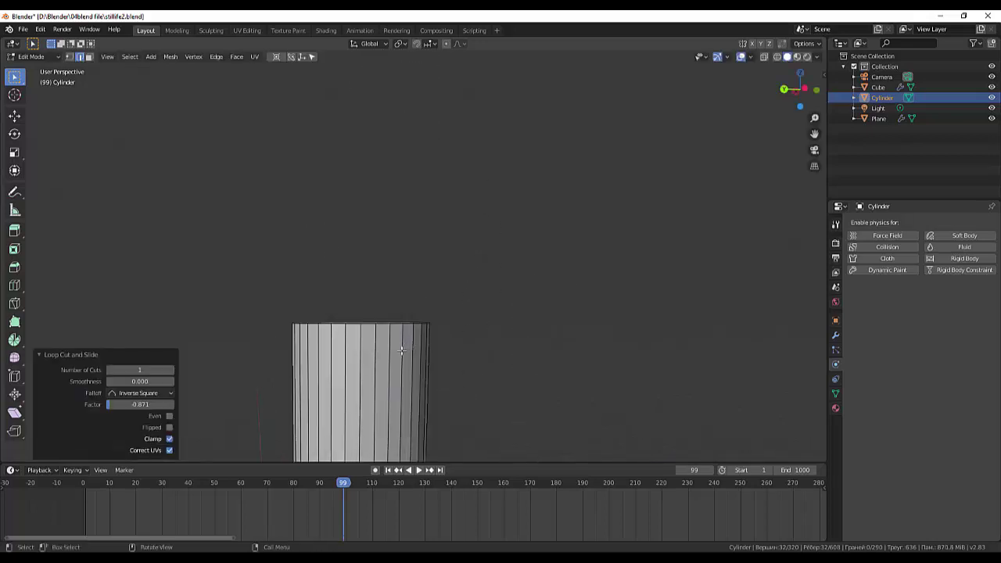
pyautogui.keyDown('alt'); pyautogui.click(374, 342); pyautogui.keyUp('alt')
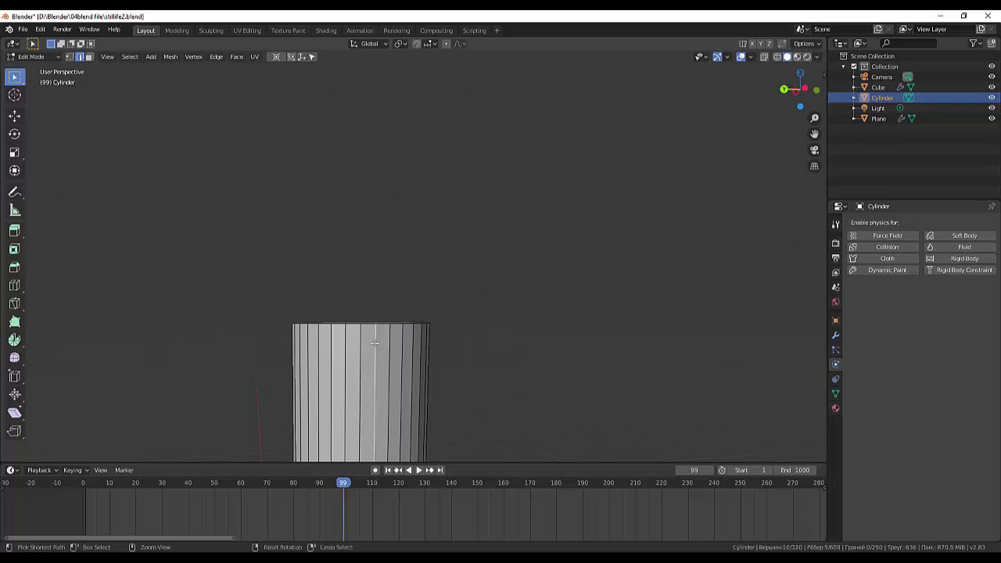
pyautogui.hotkey('ctrl', 'r')
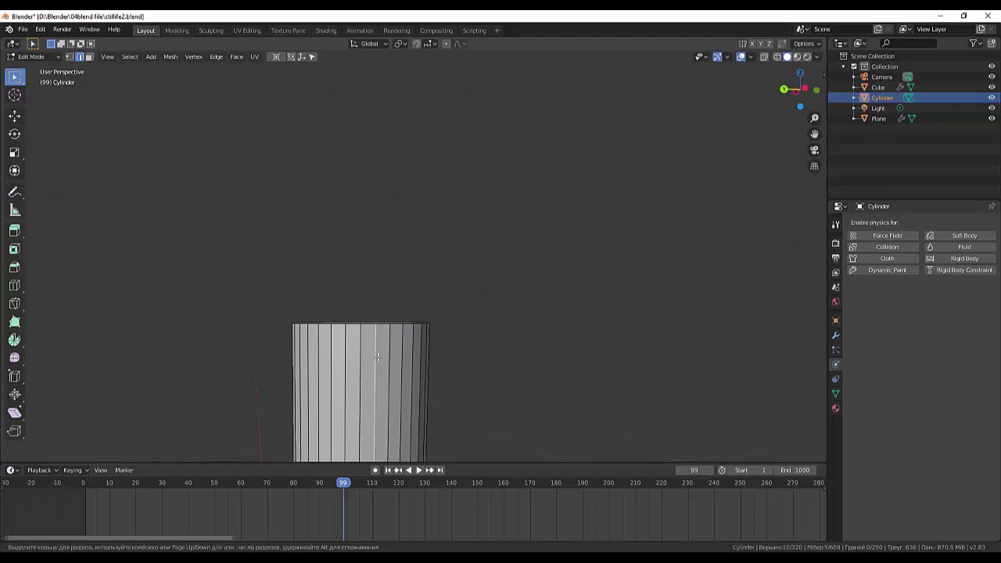
pyautogui.moveTo(431, 356); pyautogui.dragTo(494, 337, button='middle')
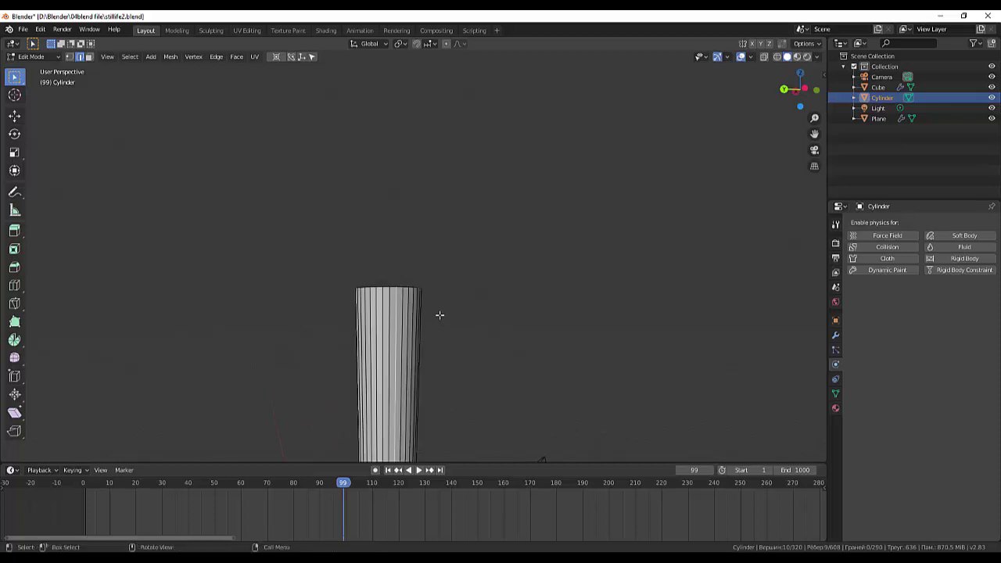
pyautogui.hotkey('ctrl', 'r')
pyautogui.click(396, 298)
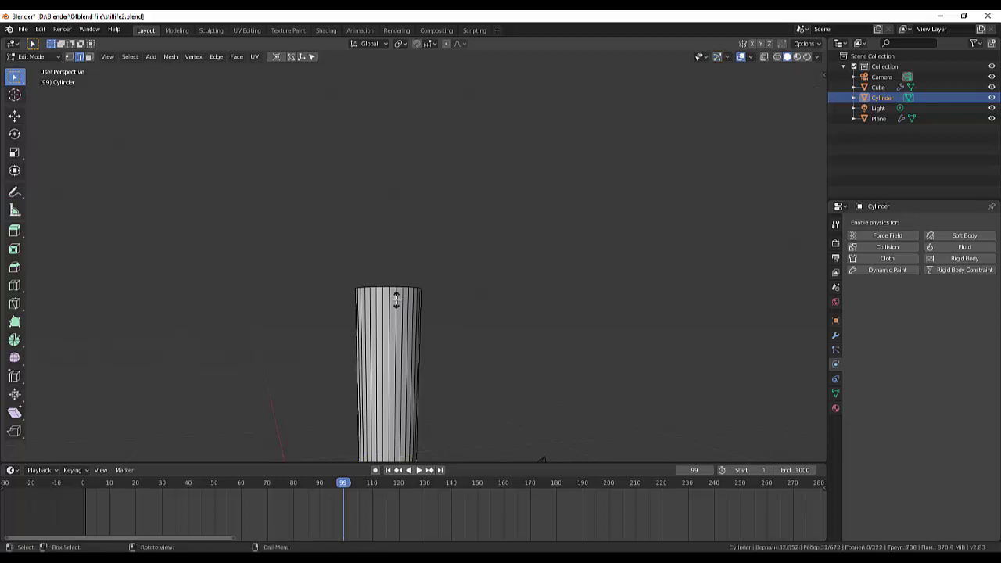
pyautogui.click(426, 116)
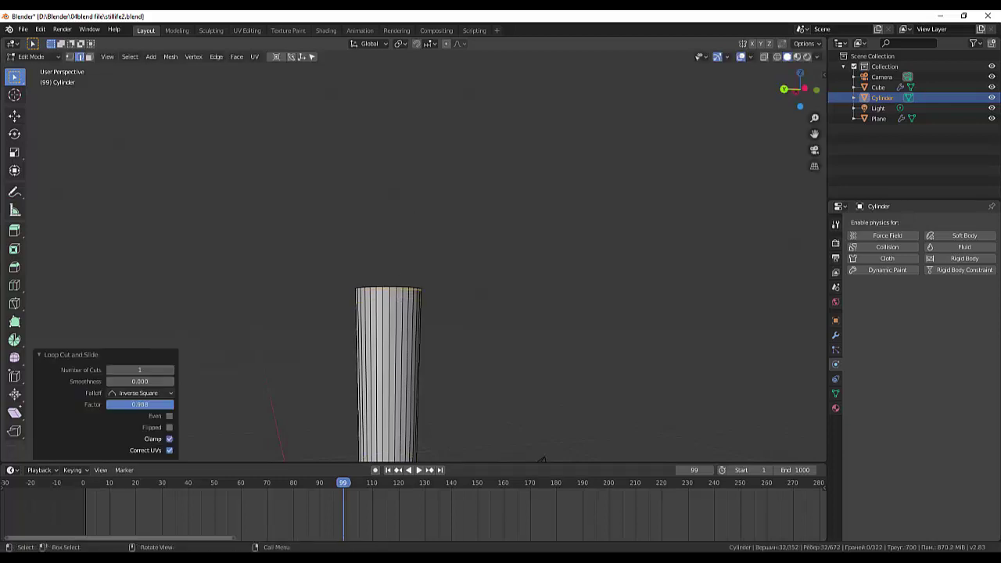
pyautogui.scroll(-4, 586, 281)
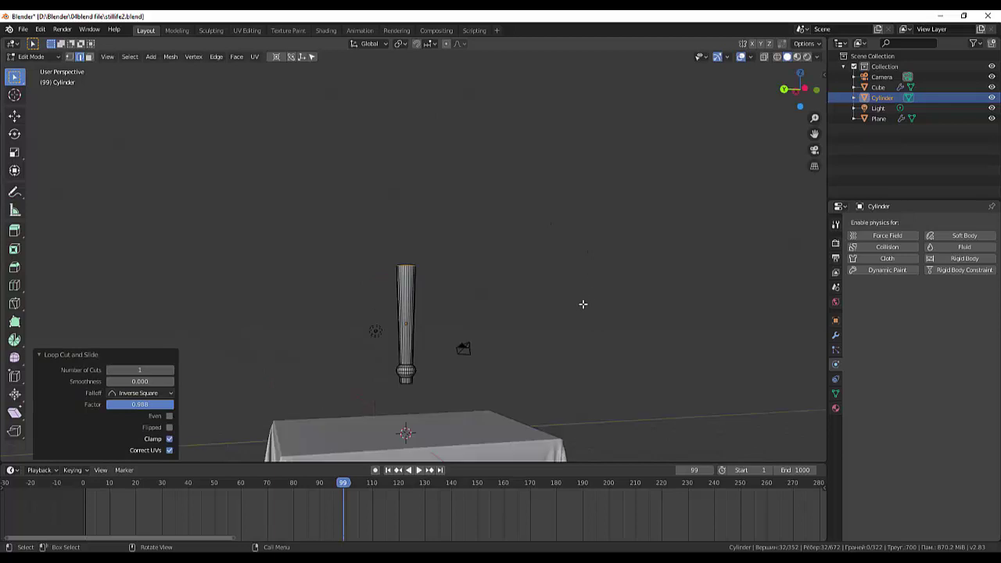
pyautogui.scroll(-3, 583, 304)
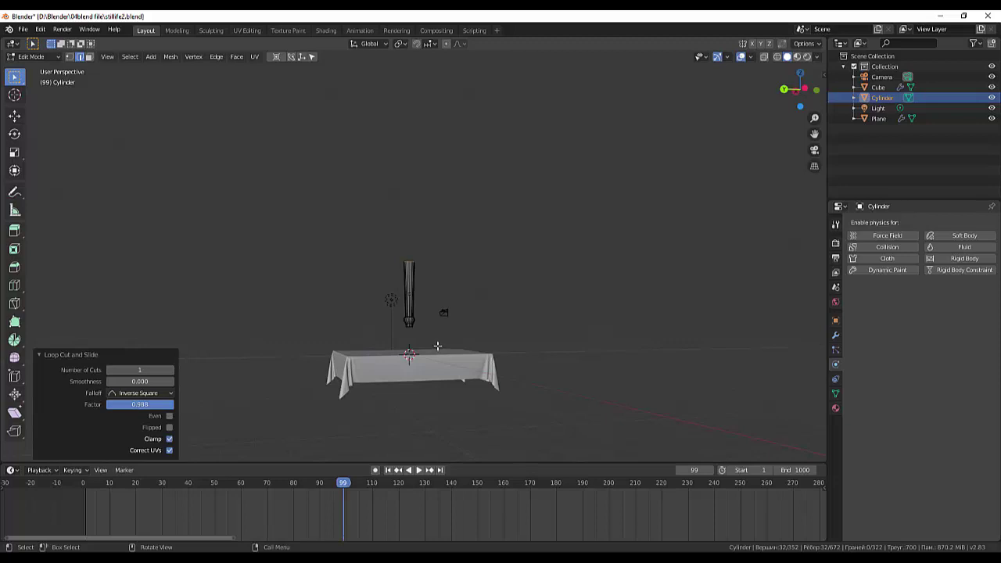
# Step: Return to Object Mode and move the cylinder leg beneath the tabletop (2.82, 4.92, -13.3 m)
pyautogui.click(34, 57)
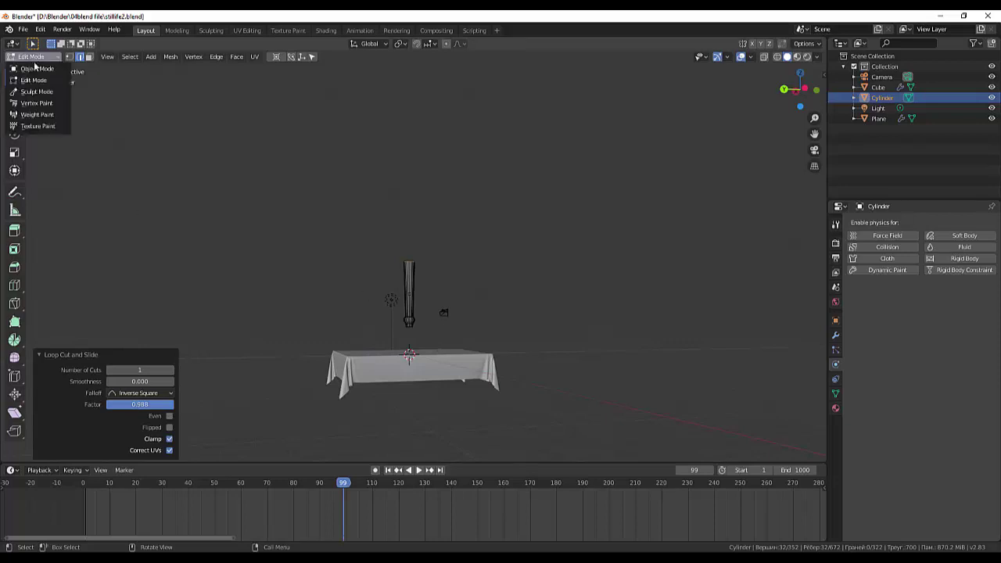
pyautogui.click(34, 69)
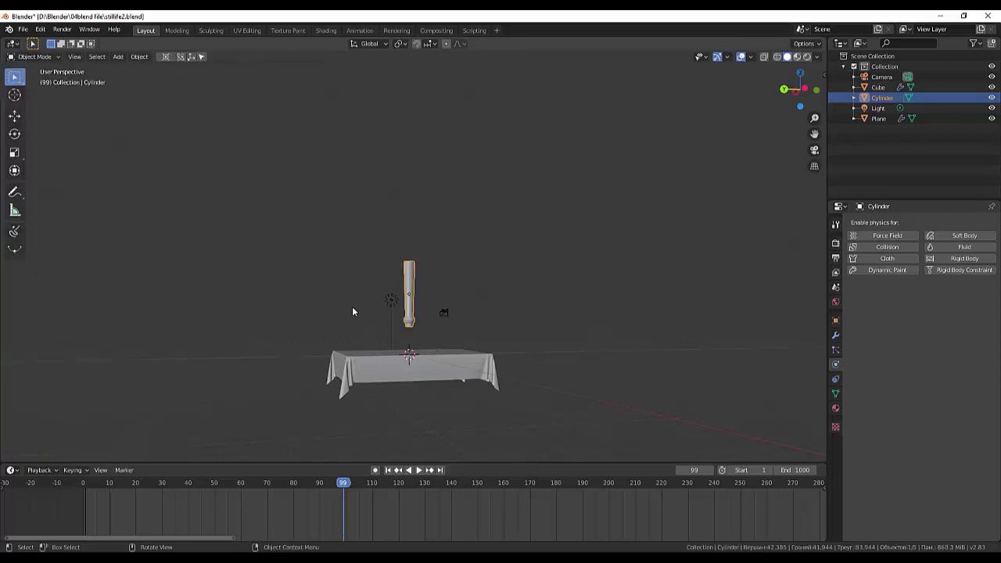
pyautogui.moveTo(390, 295); pyautogui.dragTo(408, 360)
pyautogui.click(408, 322)
pyautogui.press('g')
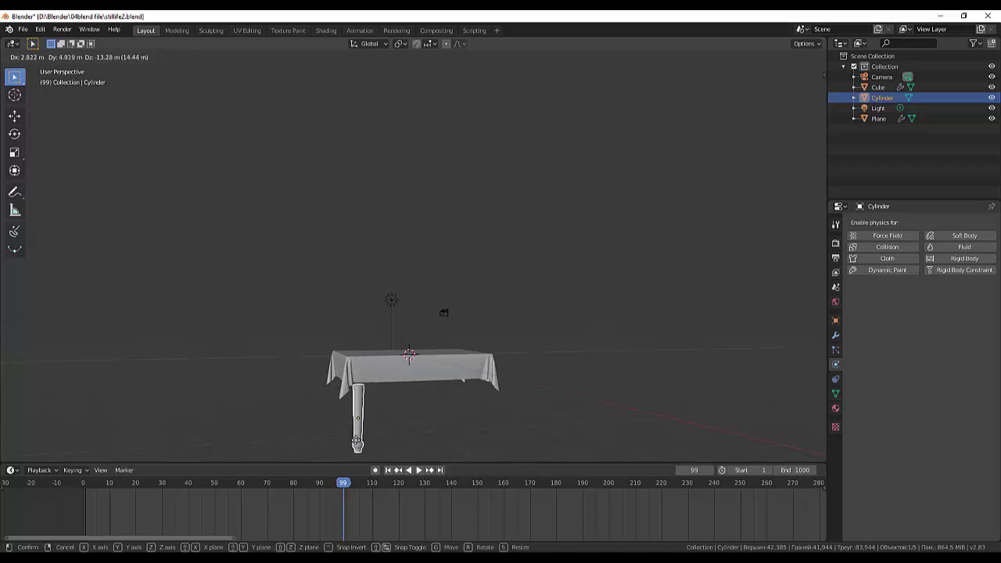
pyautogui.click(356, 444)
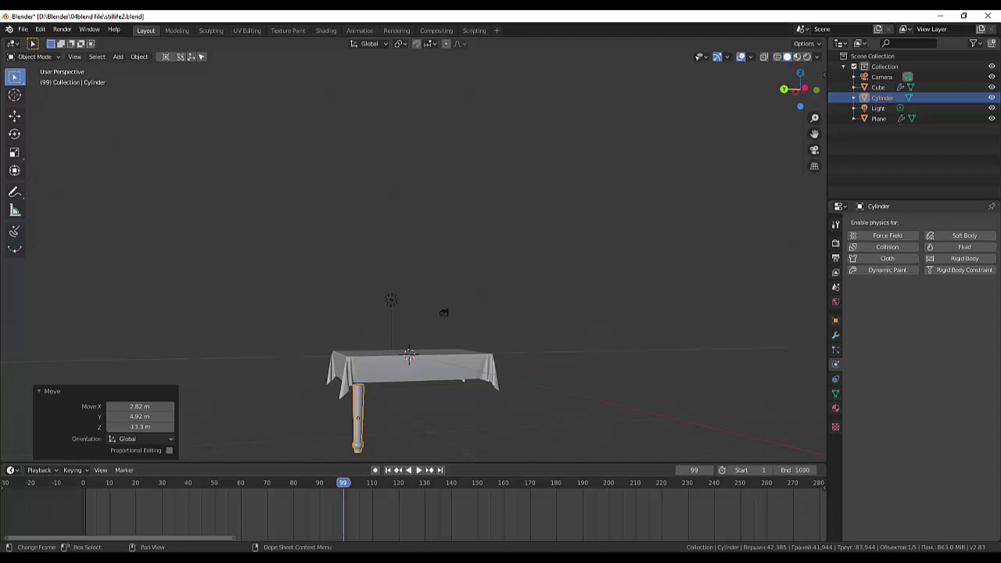
# Step: Switch to Right Orthographic view, frame the table and leg, and reselect the leg
pyautogui.click(655, 357)
pyautogui.press('KP_3')
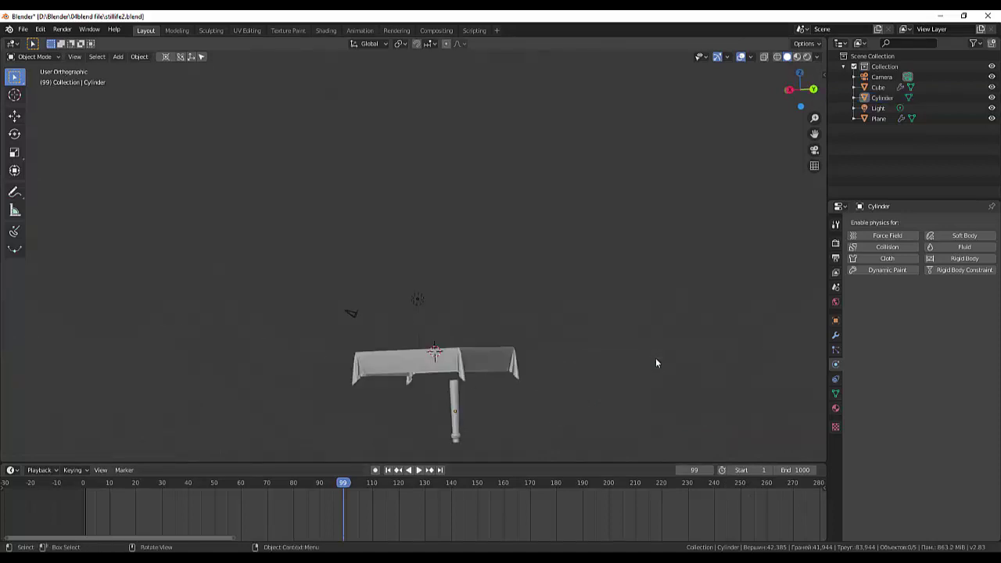
pyautogui.scroll(-1, 523, 423)
pyautogui.scroll(-1, 517, 426)
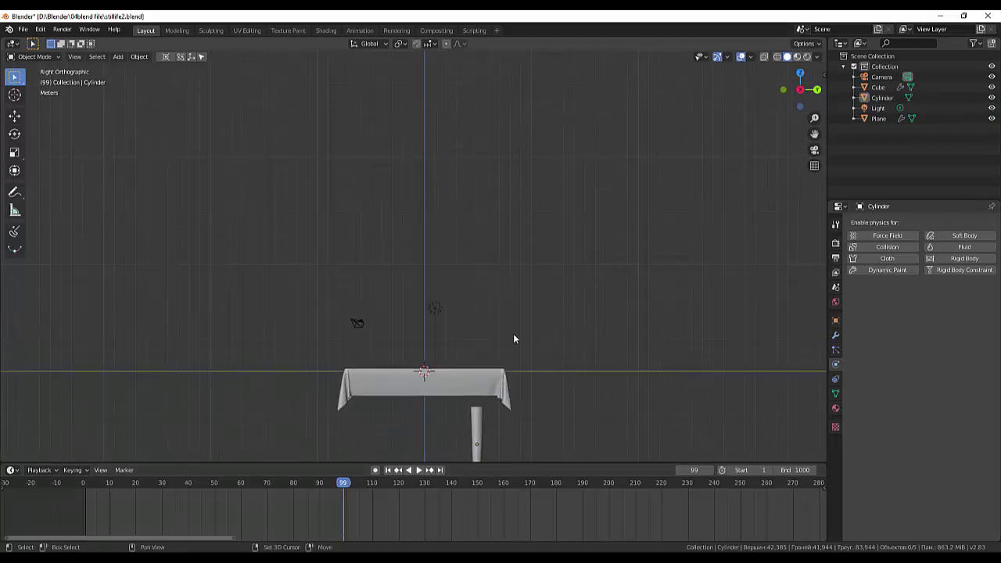
pyautogui.scroll(2, 513, 333)
pyautogui.keyDown('shift'); pyautogui.moveTo(513, 333); pyautogui.dragTo(518, 206, button='middle'); pyautogui.keyUp('shift')
pyautogui.scroll(3, 502, 340)
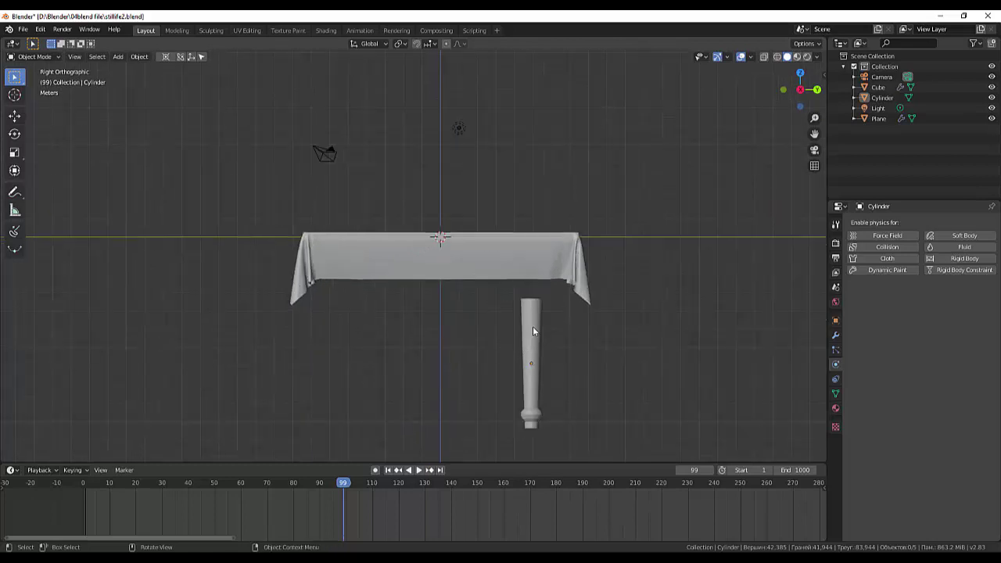
pyautogui.click(532, 328)
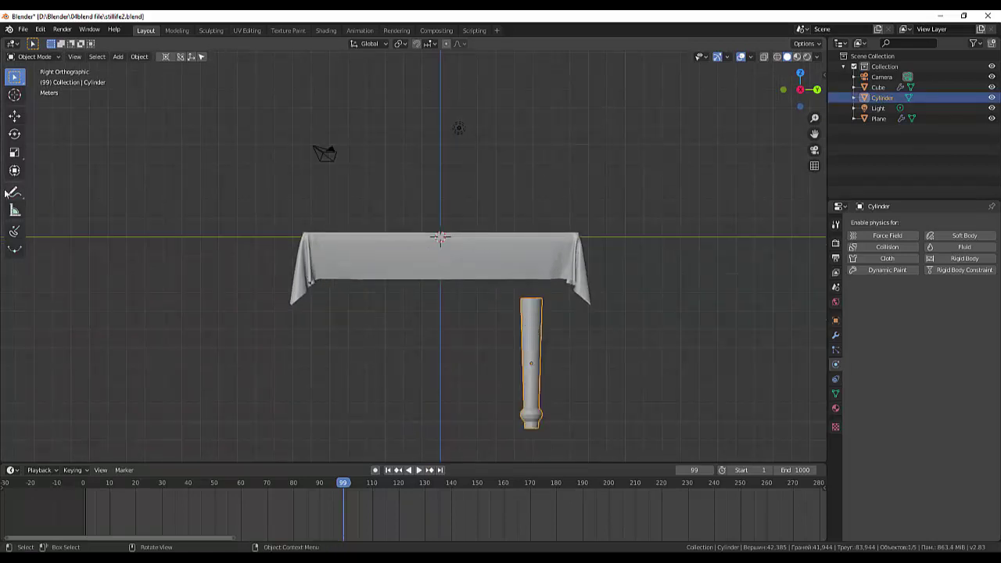
# Step: In Edit Mode, box-select the leg's top vertex ring and move it along Z to the tabletop
pyautogui.click(31, 56)
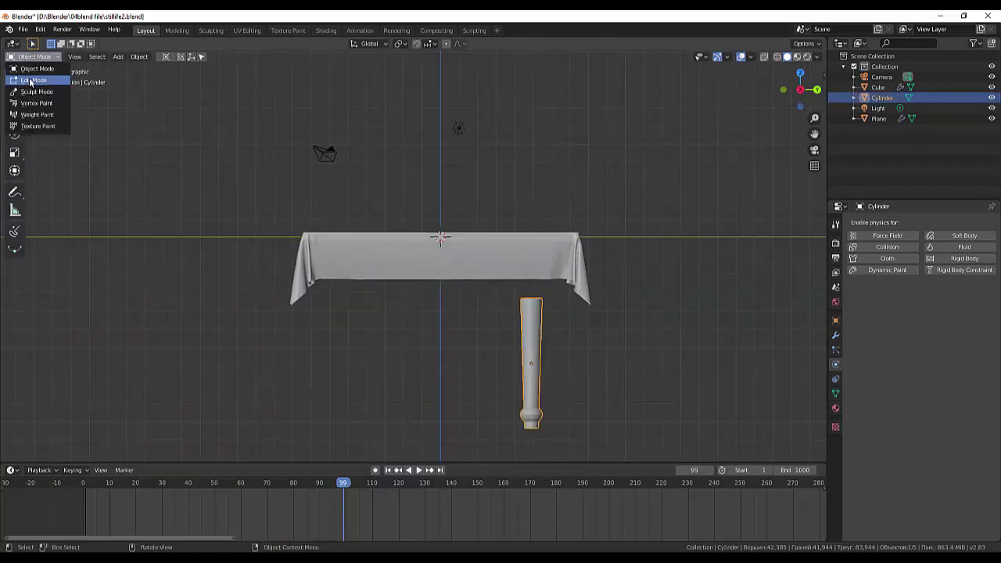
pyautogui.click(30, 81)
pyautogui.moveTo(512, 293); pyautogui.dragTo(557, 312)
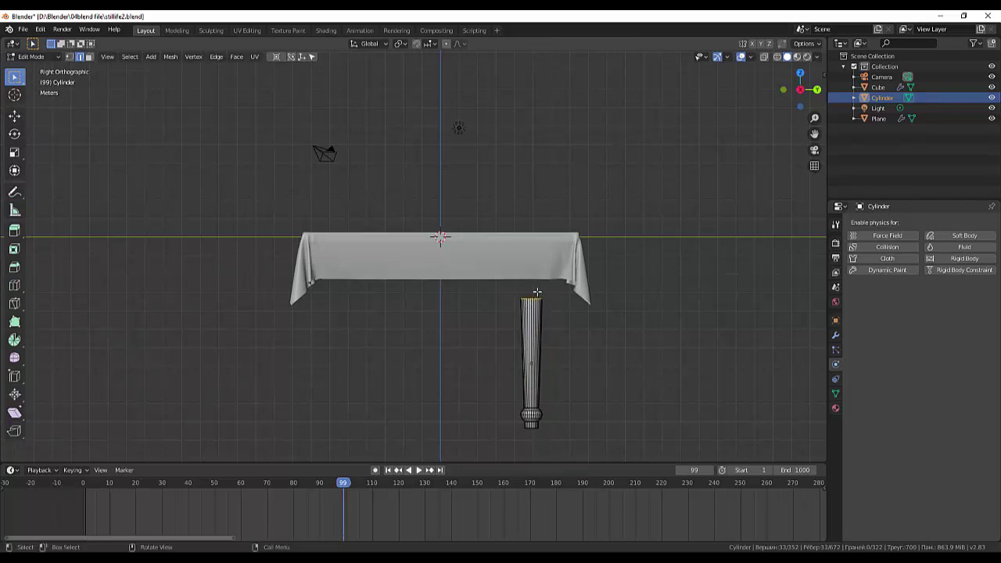
pyautogui.press('g')
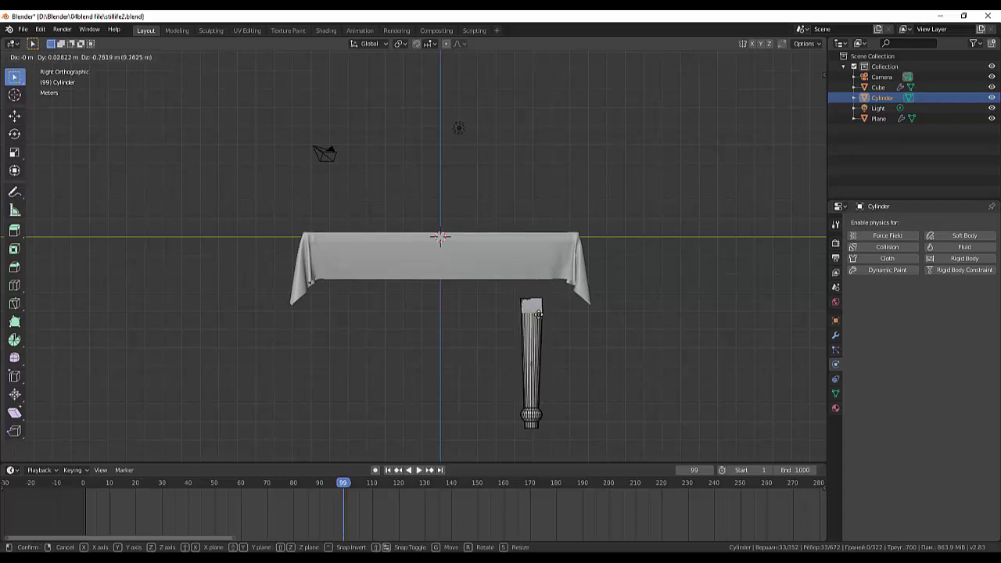
pyautogui.press('Escape')
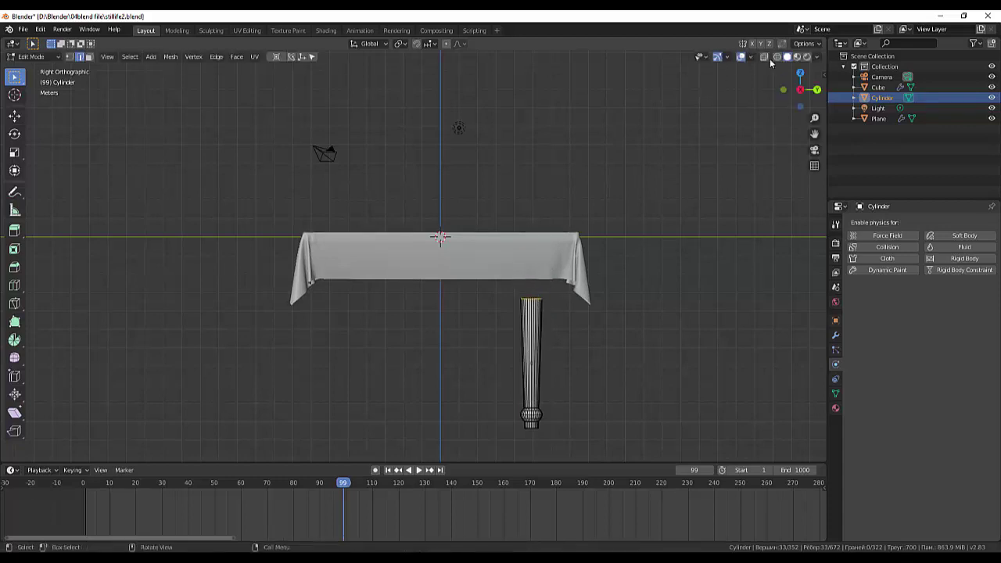
pyautogui.moveTo(503, 287); pyautogui.dragTo(565, 309)
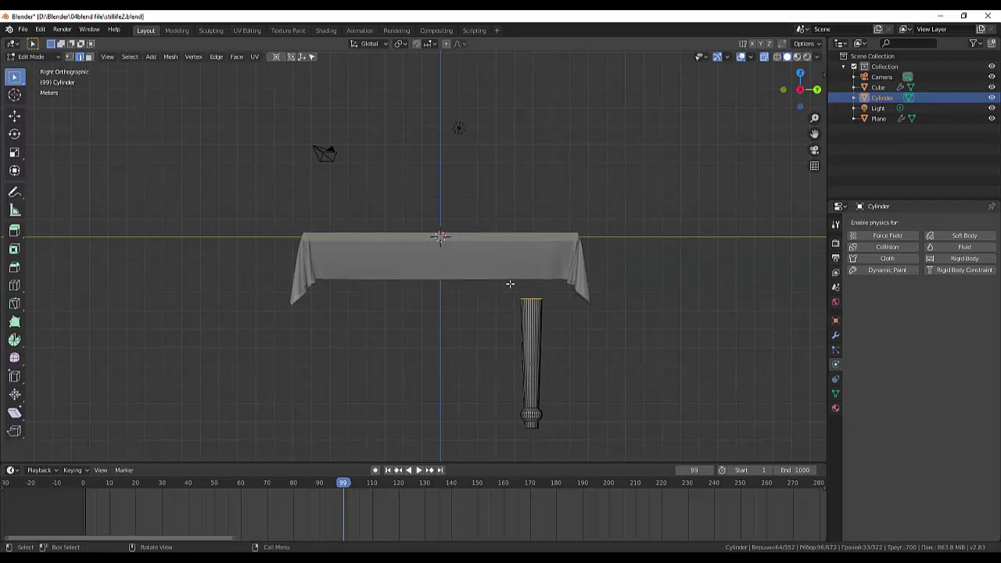
pyautogui.press('g')
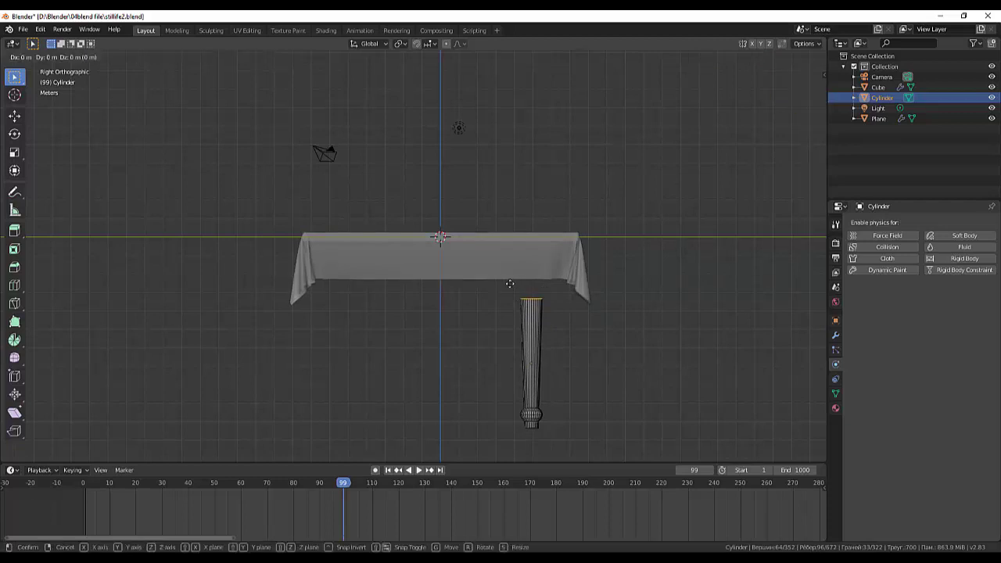
pyautogui.press('z')
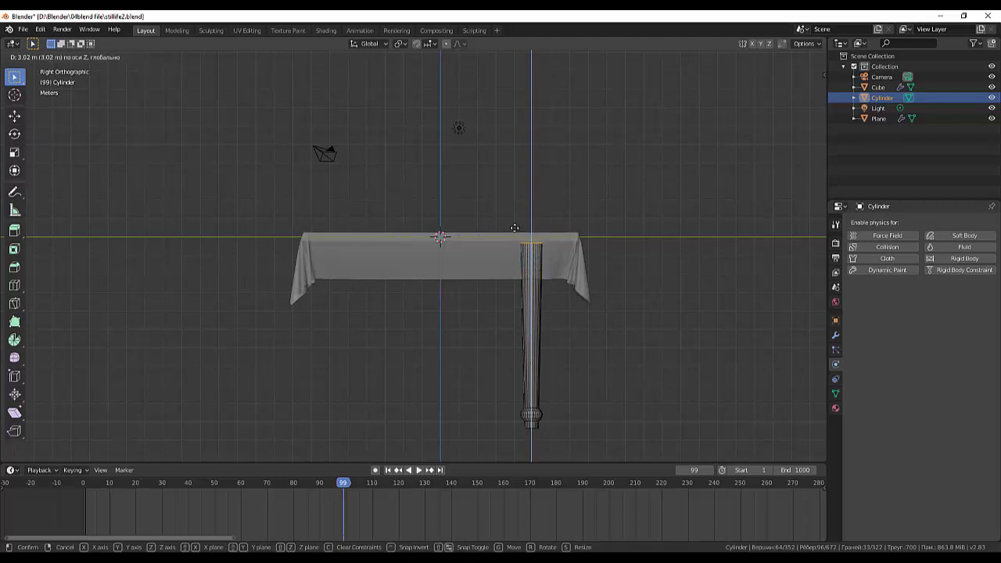
pyautogui.click(514, 227)
# Step: Enable X-ray and select the leg's top edge loop to inspect it under the tabletop
pyautogui.moveTo(641, 368)
pyautogui.mouseDown(button='middle')
pyautogui.moveTo(699, 409)
pyautogui.moveTo(750, 380)
pyautogui.moveTo(686, 328)
pyautogui.moveTo(628, 365)
pyautogui.moveTo(632, 375)
pyautogui.moveTo(637, 354)
pyautogui.mouseUp(button='middle')
pyautogui.scroll(-4, 636, 377)
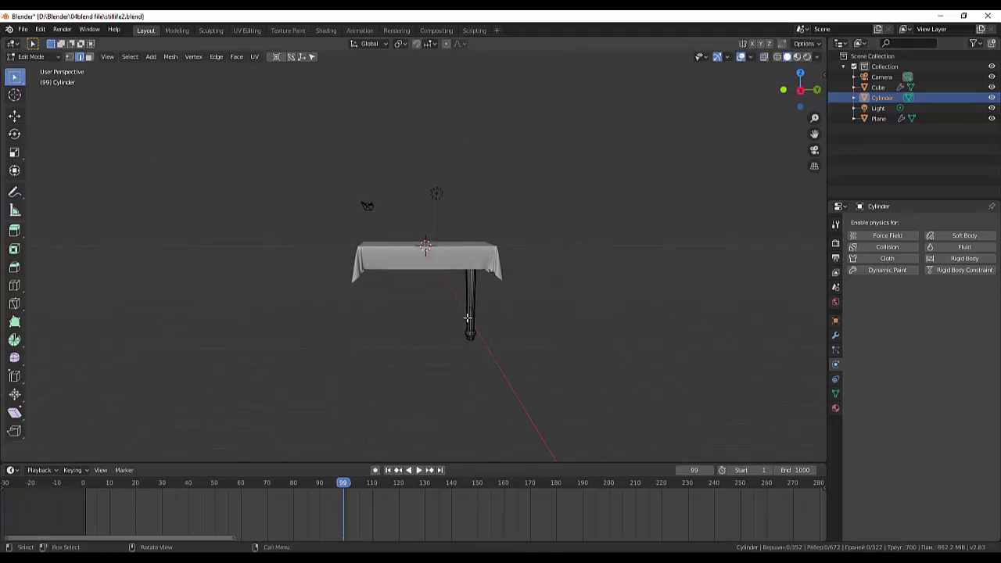
pyautogui.scroll(1, 517, 318)
pyautogui.scroll(3, 514, 313)
pyautogui.click(515, 310)
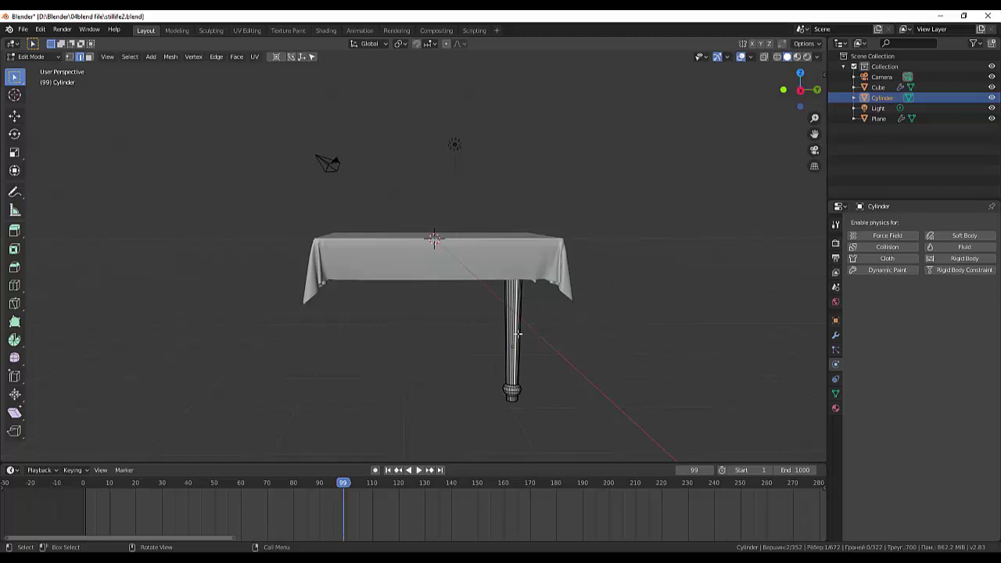
pyautogui.click(764, 57)
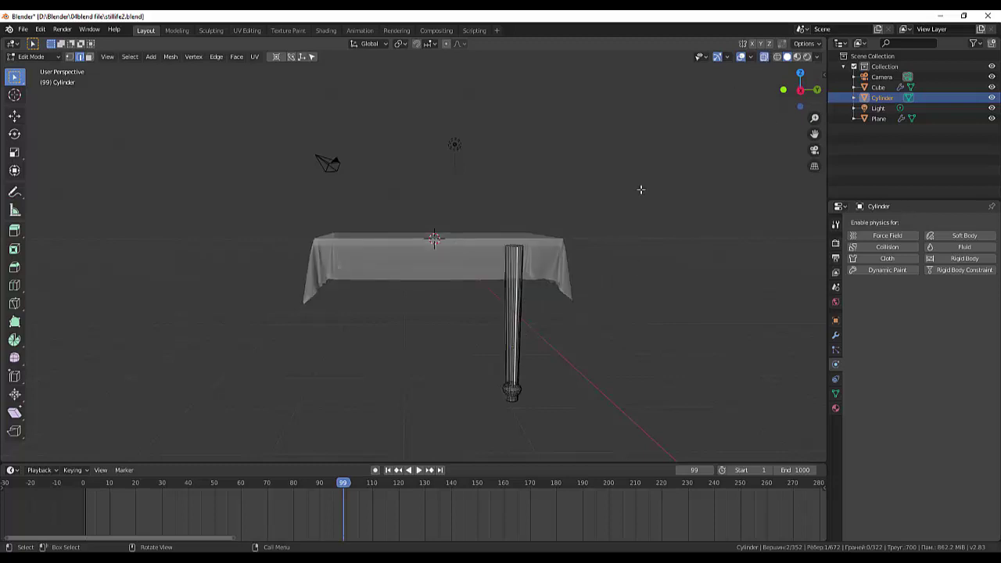
pyautogui.keyDown('alt'); pyautogui.click(515, 246); pyautogui.keyUp('alt')
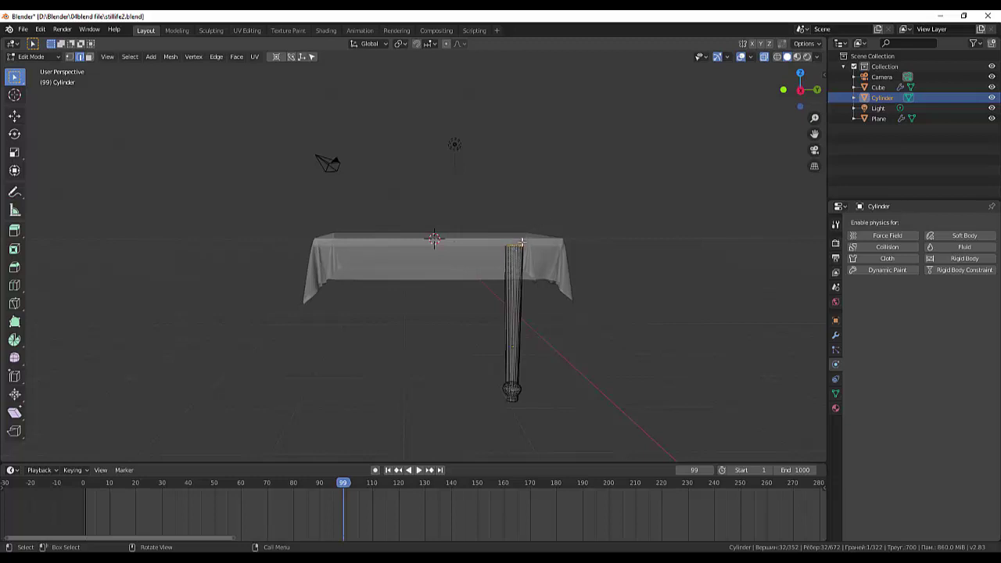
pyautogui.press('s')
pyautogui.press('Escape')
pyautogui.press('s')
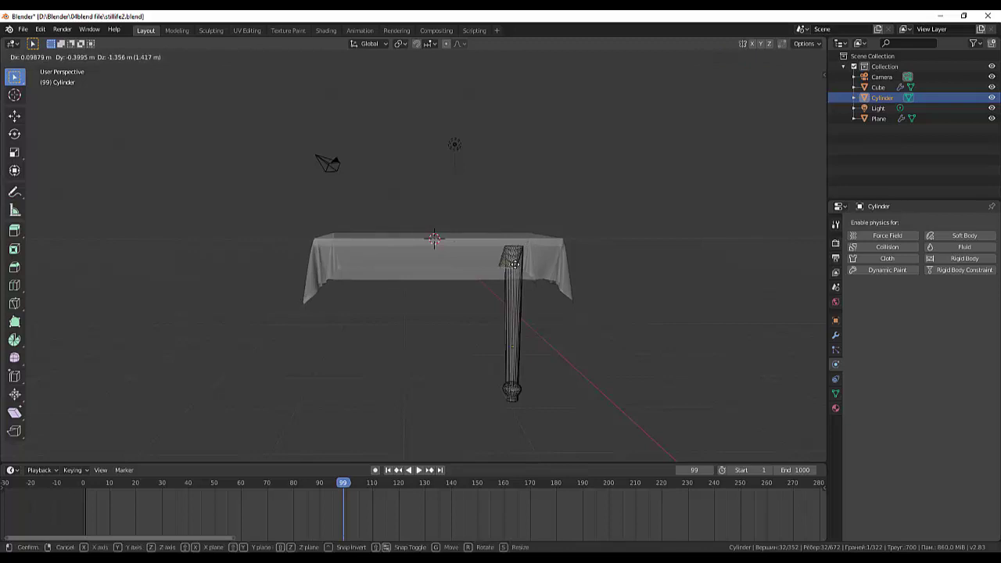
pyautogui.press('Escape')
pyautogui.click(535, 272)
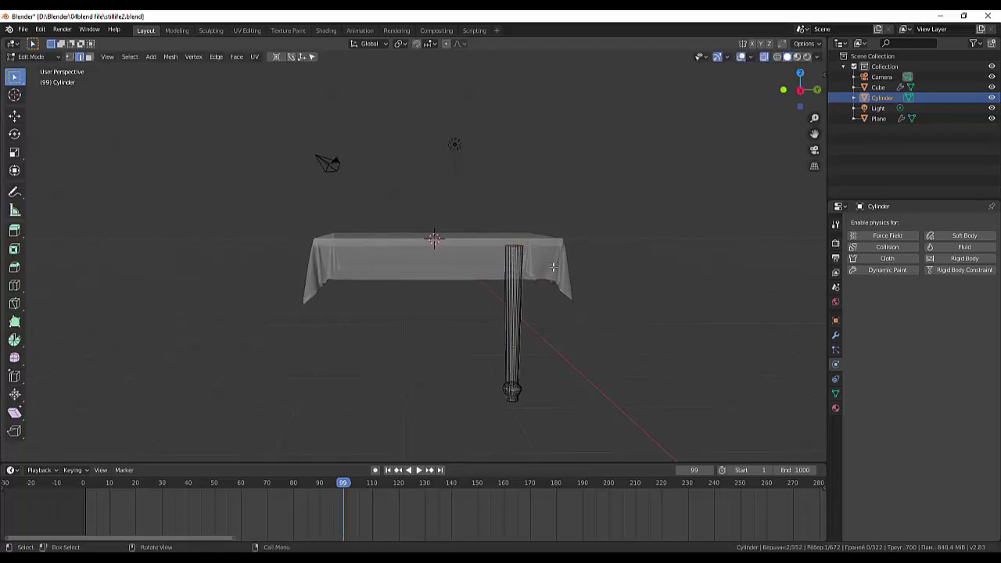
# Step: Orbit and zoom to view the leg and tabletop from a higher angle
pyautogui.moveTo(552, 266); pyautogui.dragTo(518, 255, button='middle')
pyautogui.scroll(4, 517, 254)
pyautogui.scroll(2, 595, 255)
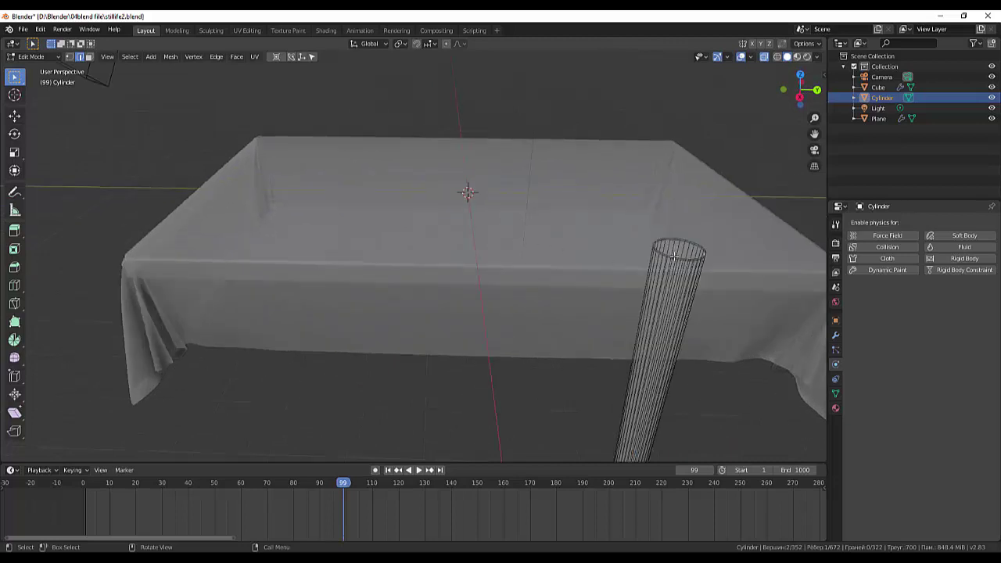
pyautogui.scroll(-2, 667, 256)
pyautogui.scroll(-2, 667, 257)
pyautogui.scroll(-1, 626, 295)
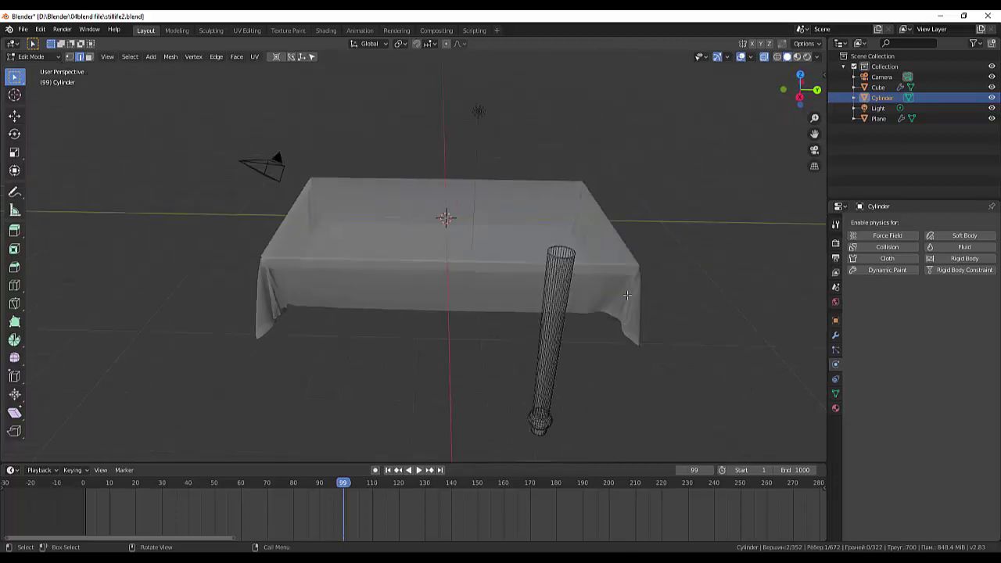
pyautogui.scroll(-1, 626, 295)
pyautogui.click(31, 56)
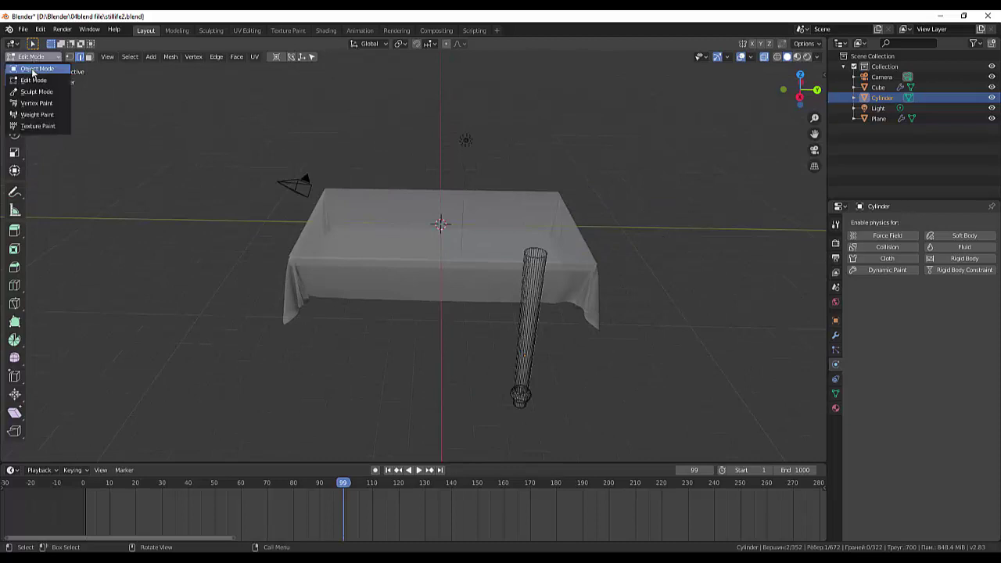
# Step: In Object Mode, select the cylinder leg and shorten it slightly along Z
pyautogui.click(35, 69)
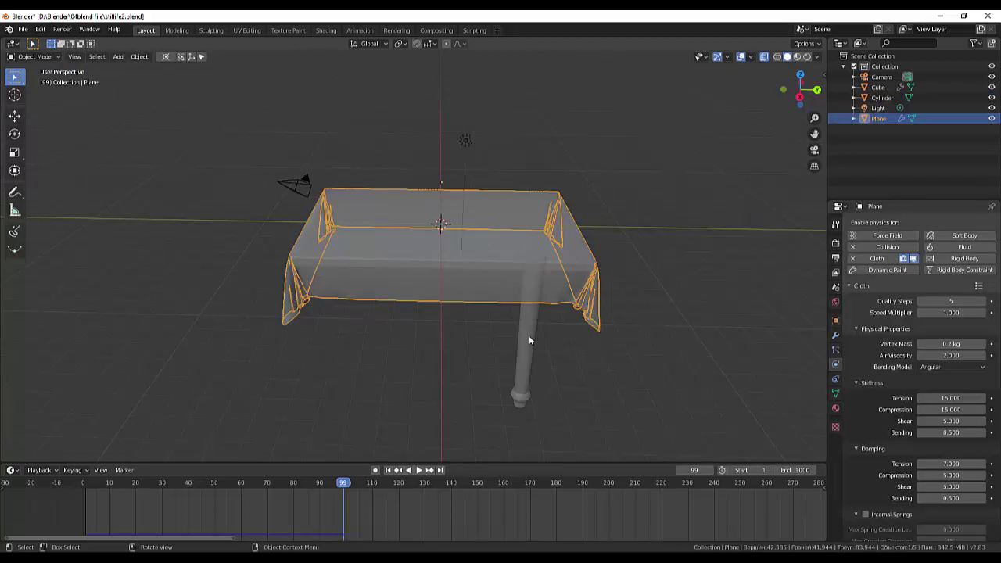
pyautogui.click(525, 341)
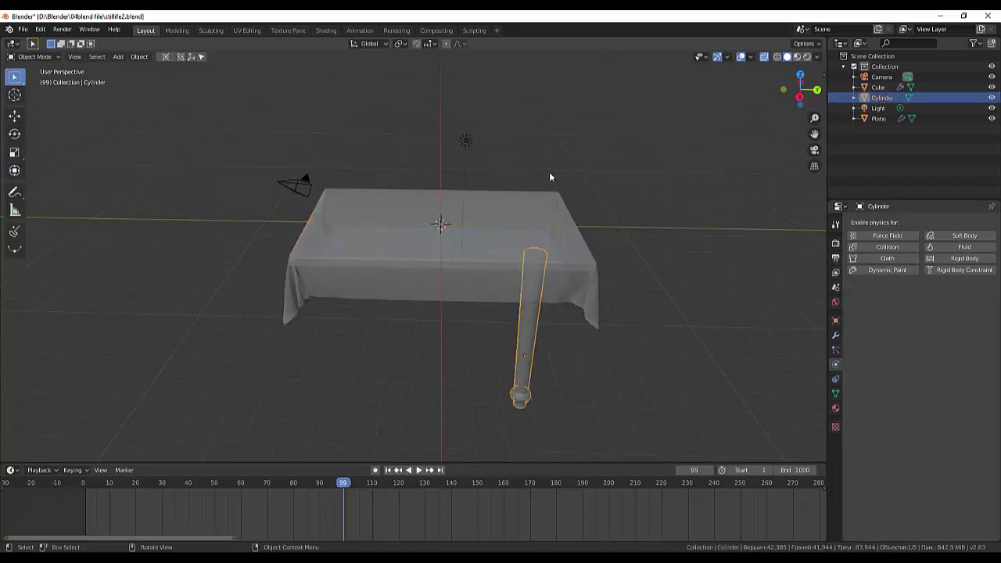
pyautogui.press('s')
pyautogui.press('z')
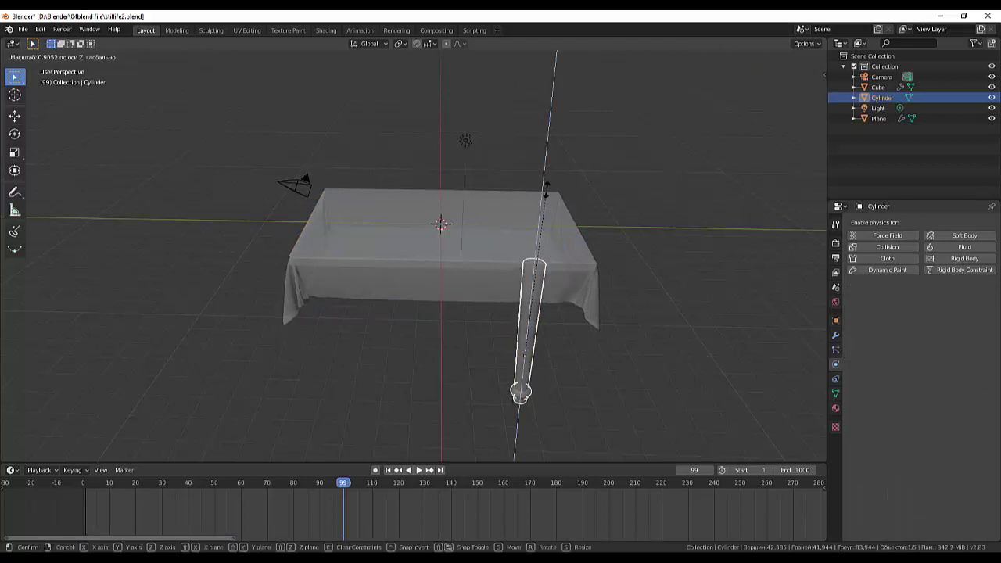
pyautogui.click(564, 201)
# Step: Move the leg under a tabletop corner, nudging it 0.315 m in X and 0.136 m in Y
pyautogui.moveTo(564, 201)
pyautogui.mouseDown(button='middle')
pyautogui.moveTo(600, 164)
pyautogui.moveTo(591, 166)
pyautogui.mouseUp(button='middle')
pyautogui.moveTo(611, 331); pyautogui.dragTo(552, 357, button='middle')
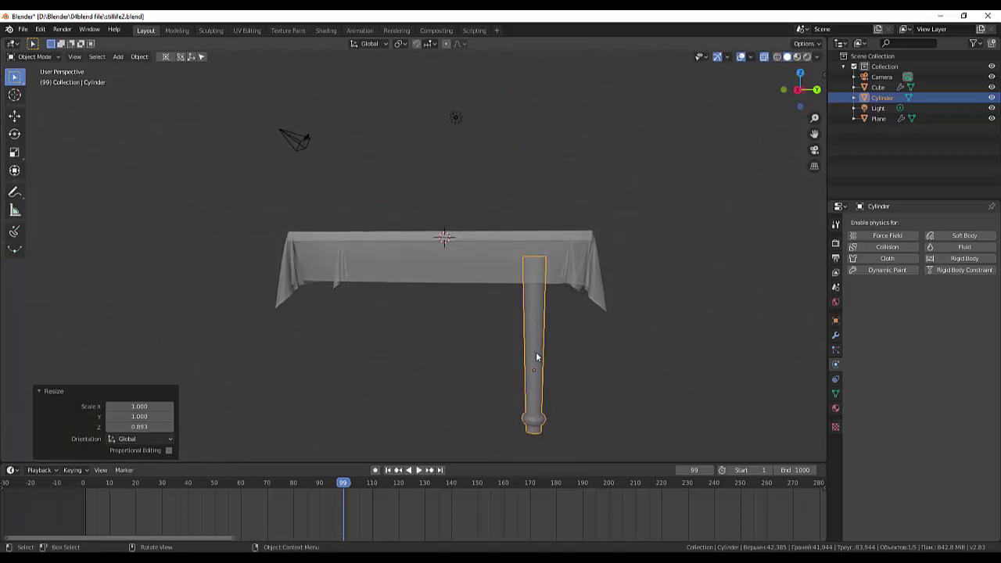
pyautogui.press('g')
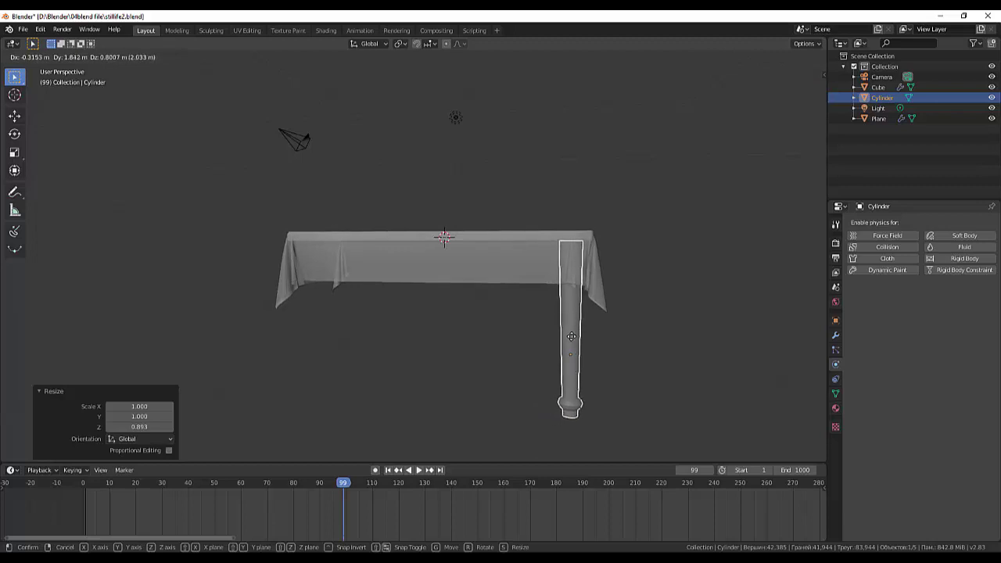
pyautogui.click(572, 340)
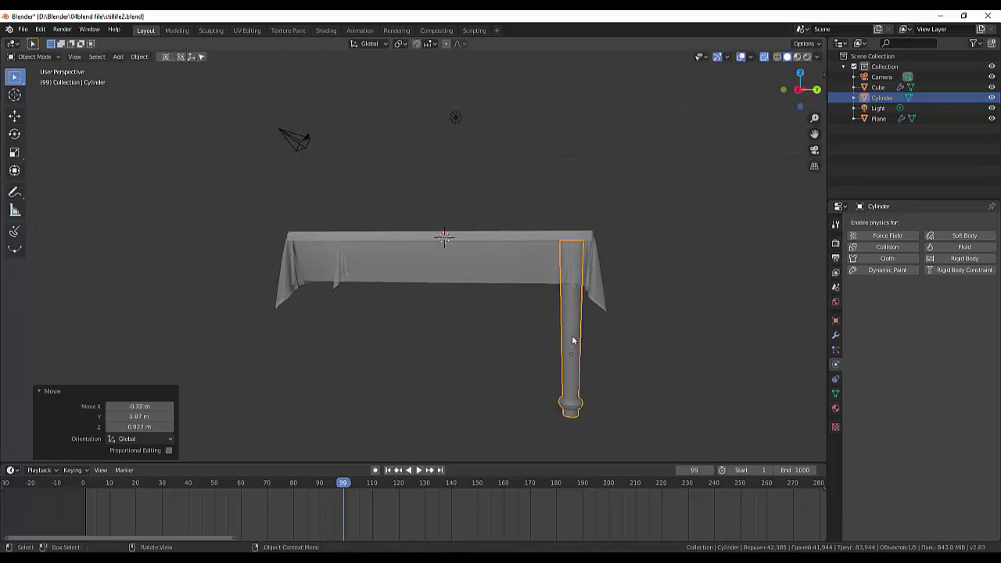
pyautogui.moveTo(572, 340)
pyautogui.mouseDown(button='middle')
pyautogui.moveTo(592, 347)
pyautogui.moveTo(598, 391)
pyautogui.moveTo(678, 422)
pyautogui.moveTo(692, 387)
pyautogui.mouseUp(button='middle')
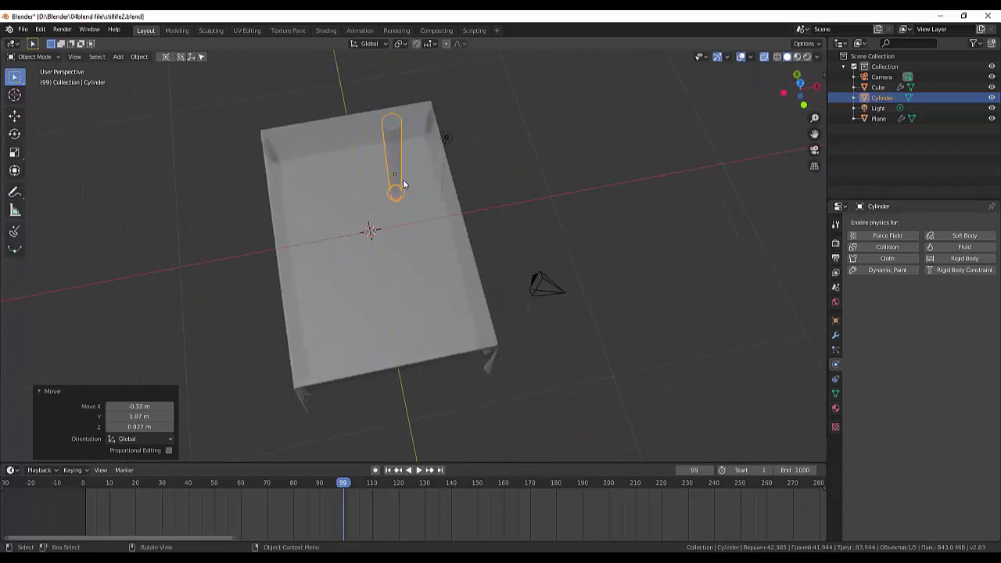
pyautogui.press('g')
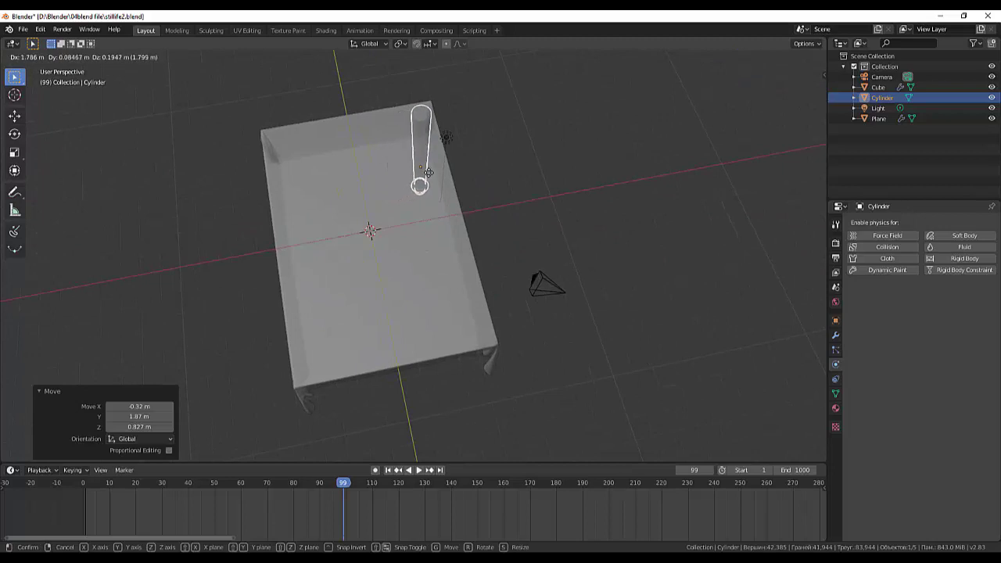
pyautogui.click(427, 171)
pyautogui.moveTo(493, 181)
pyautogui.mouseDown(button='middle')
pyautogui.moveTo(346, 94)
pyautogui.moveTo(277, 109)
pyautogui.mouseUp(button='middle')
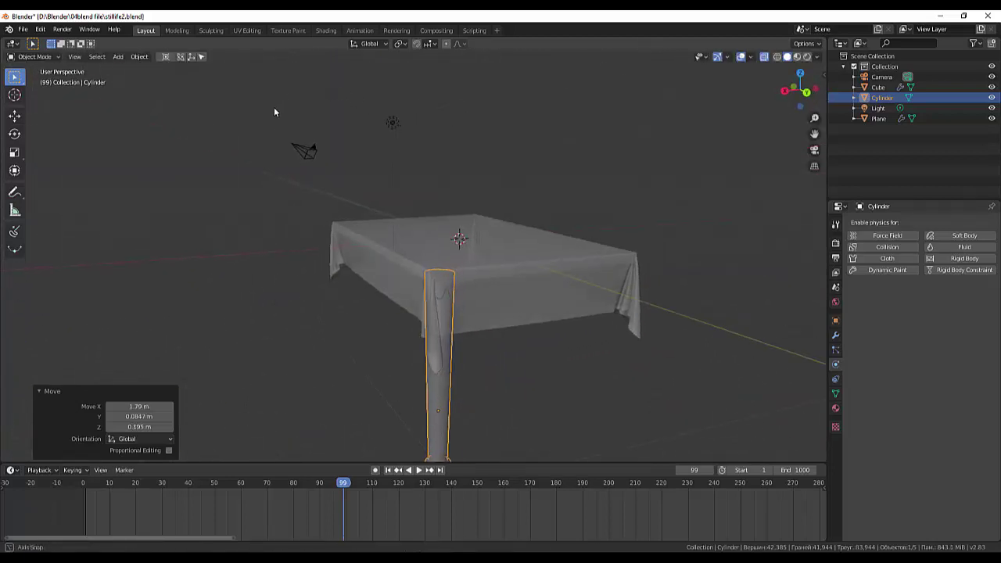
pyautogui.press('g')
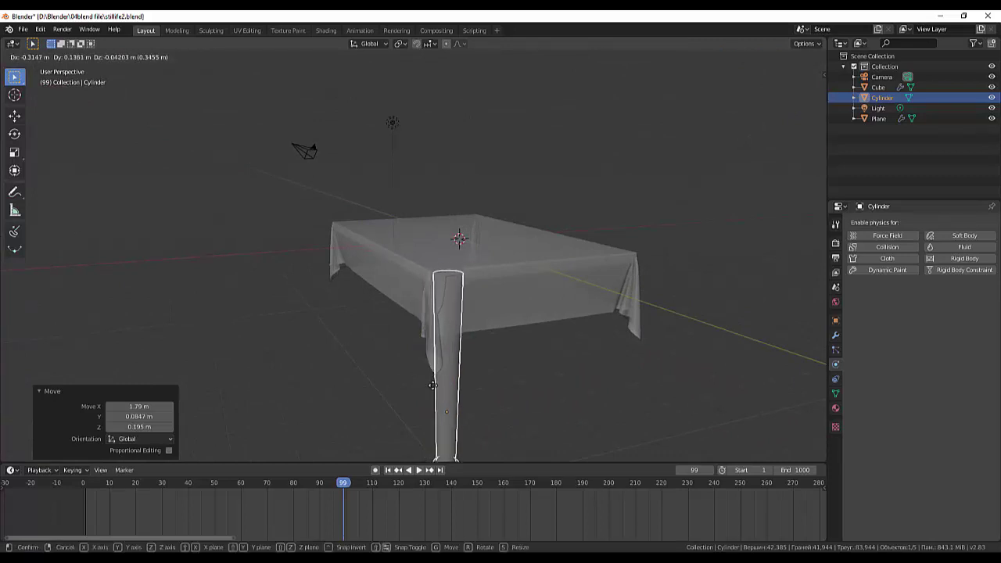
pyautogui.click(434, 388)
# Step: From top view, place the leg precisely under the tabletop corner
pyautogui.press('KP_7')
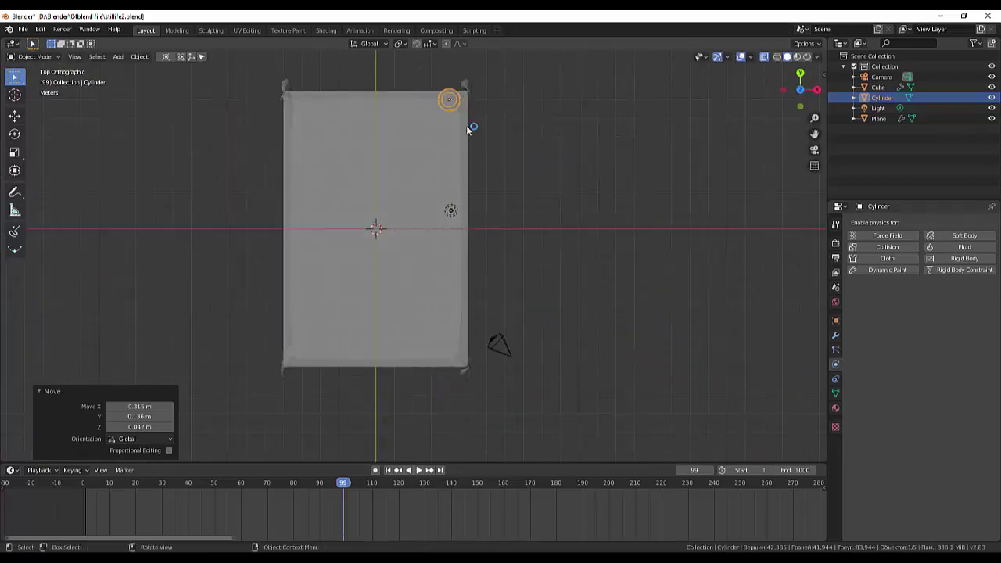
pyautogui.press('g')
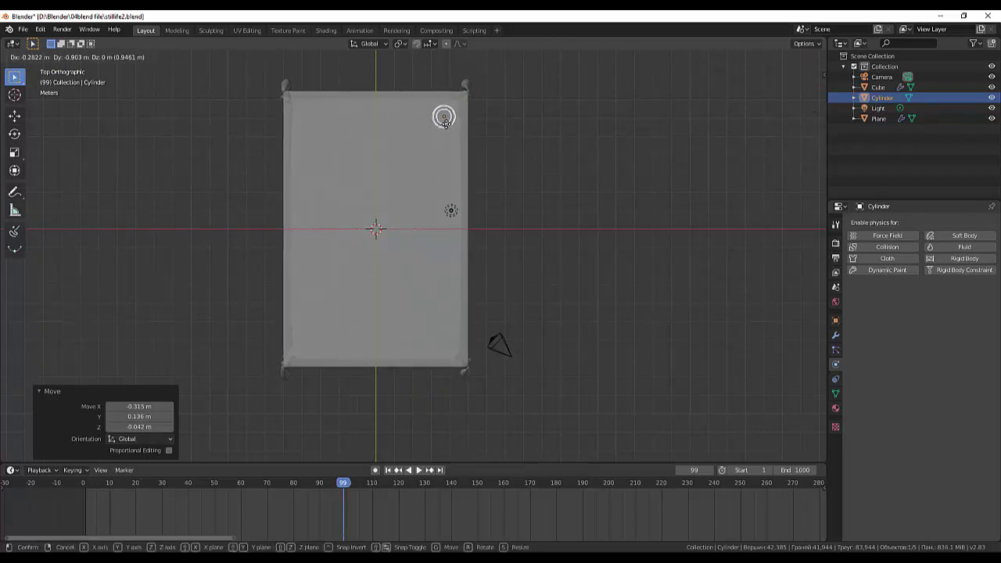
pyautogui.click(444, 120)
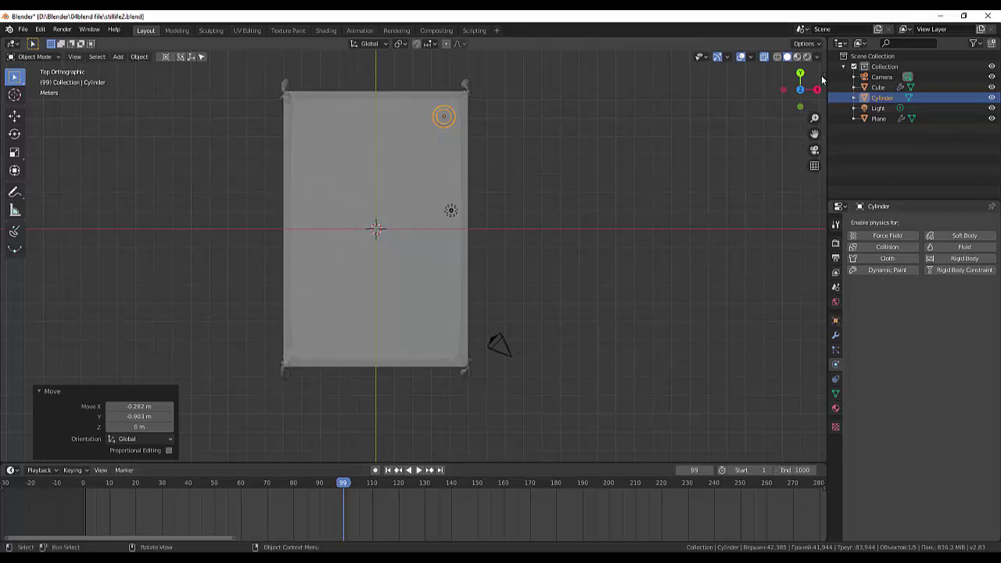
# Step: Apply the leg's location and scale, and set its origin to the 3D cursor
pyautogui.moveTo(821, 76); pyautogui.dragTo(715, 78)
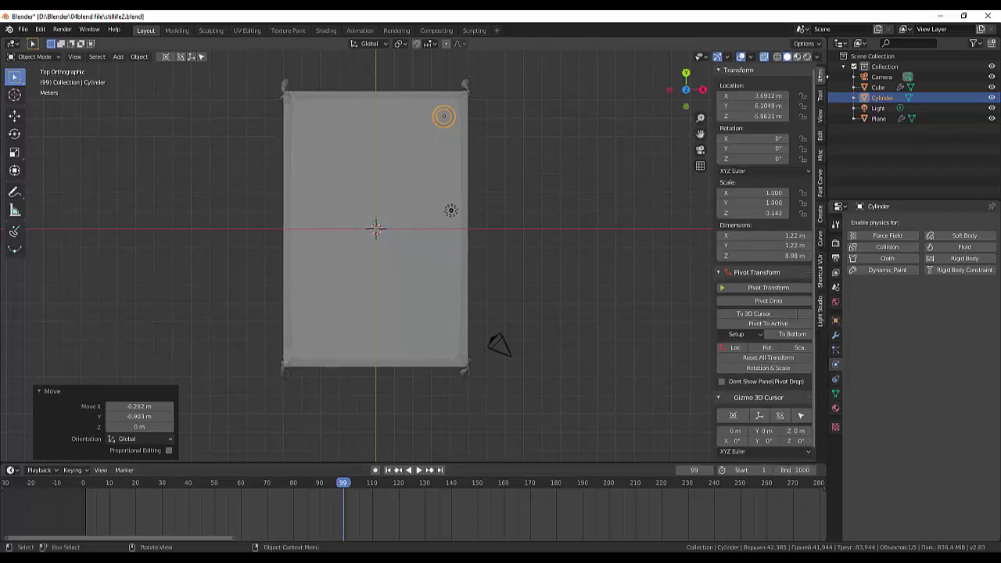
pyautogui.click(744, 358)
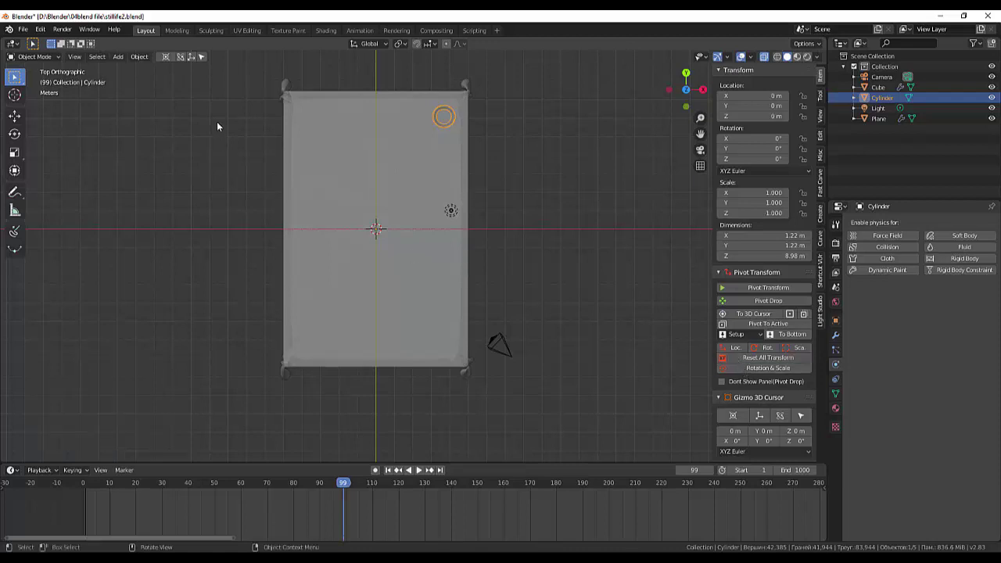
pyautogui.click(137, 58)
pyautogui.moveTo(155, 79)
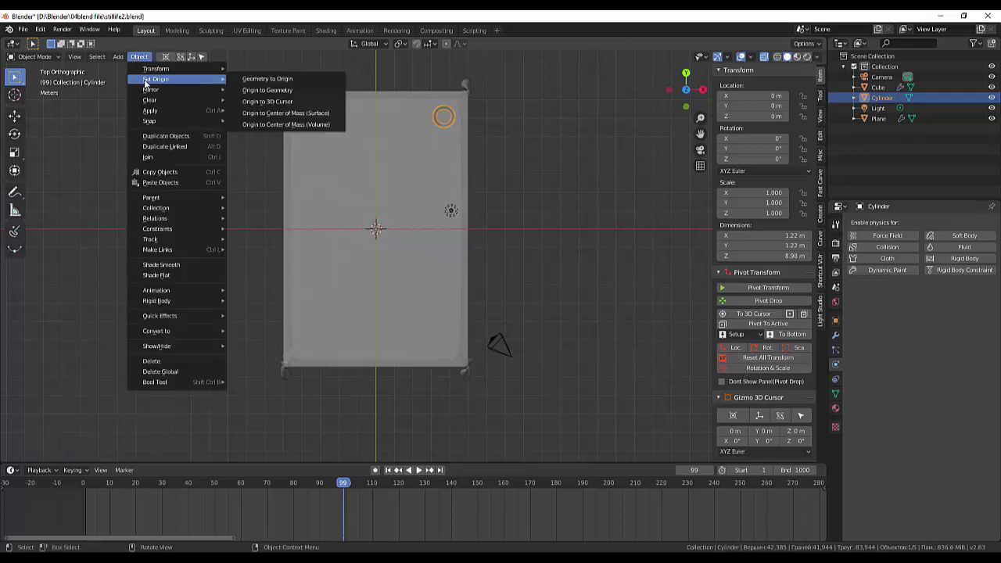
pyautogui.click(298, 101)
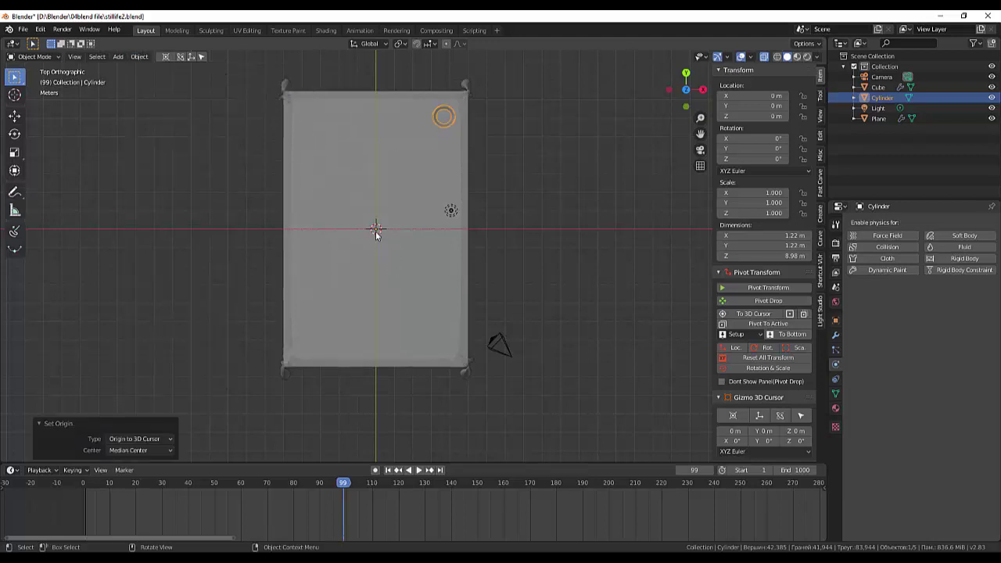
pyautogui.moveTo(535, 224)
pyautogui.mouseDown(button='middle')
pyautogui.moveTo(432, 94)
pyautogui.moveTo(429, 139)
pyautogui.mouseUp(button='middle')
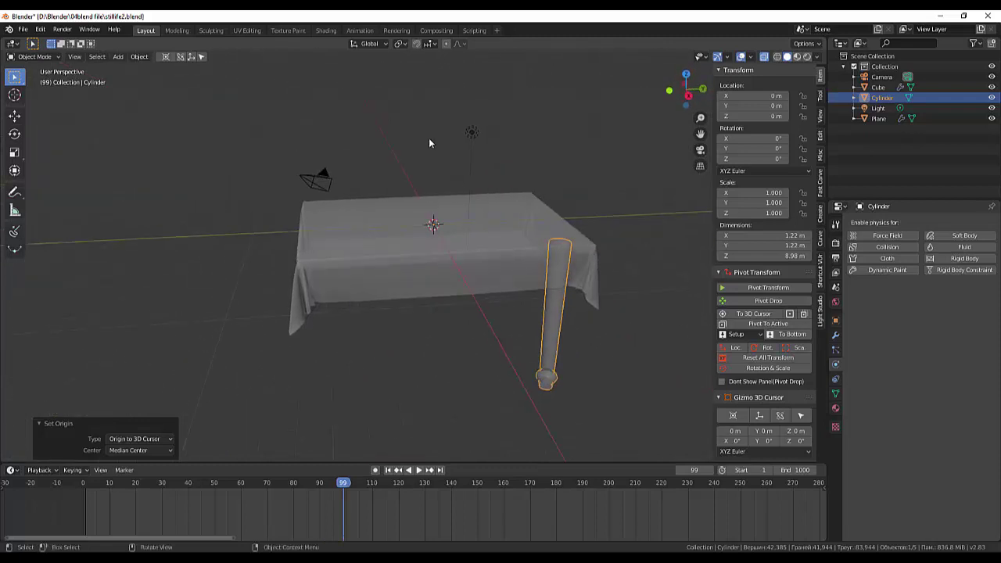
# Step: Add a Subdivision Surface modifier to the cylinder leg
pyautogui.scroll(2, 576, 345)
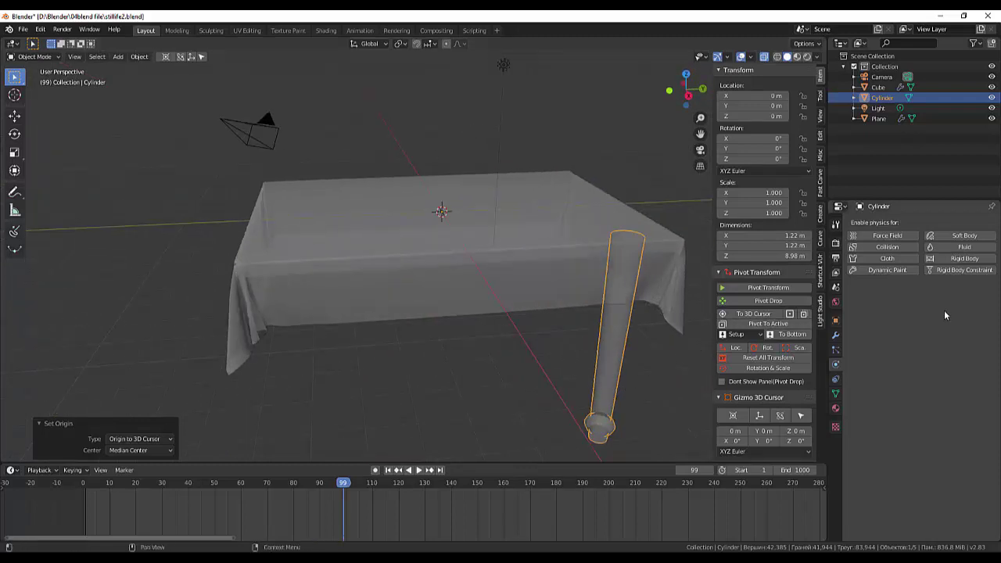
pyautogui.click(835, 334)
pyautogui.click(867, 224)
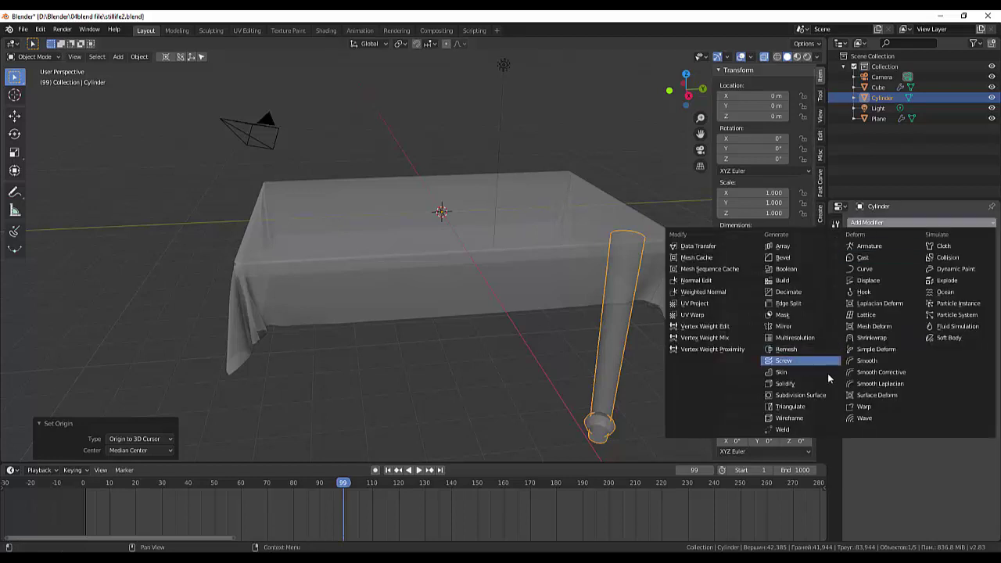
pyautogui.click(805, 396)
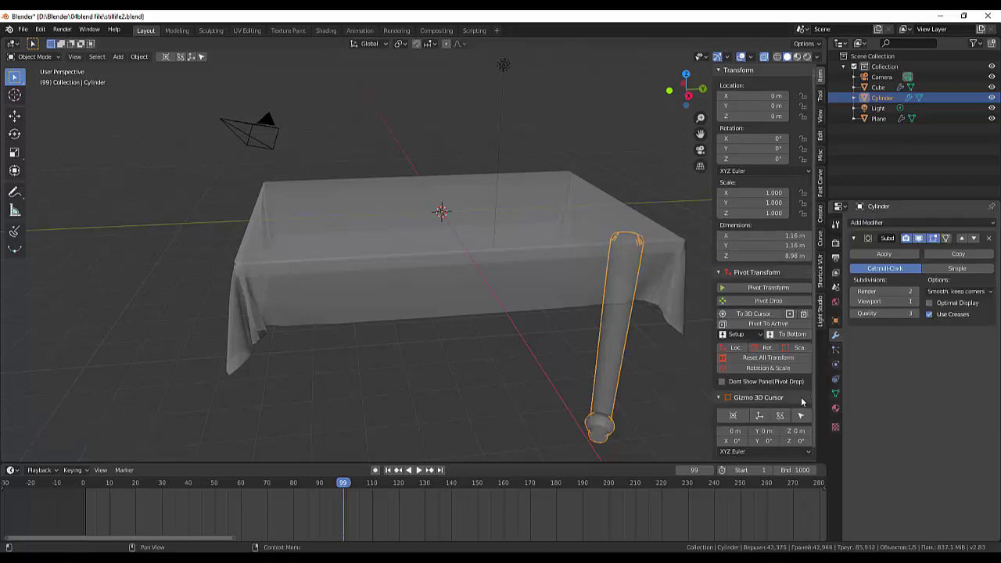
# Step: Apply Shade Smooth to the cylinder leg
pyautogui.rightClick(613, 377)
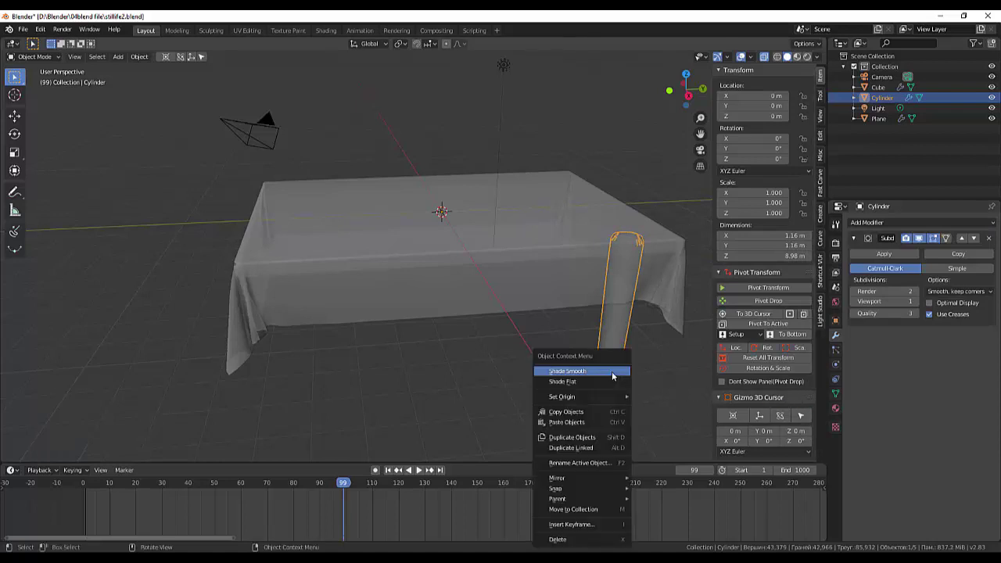
pyautogui.click(611, 374)
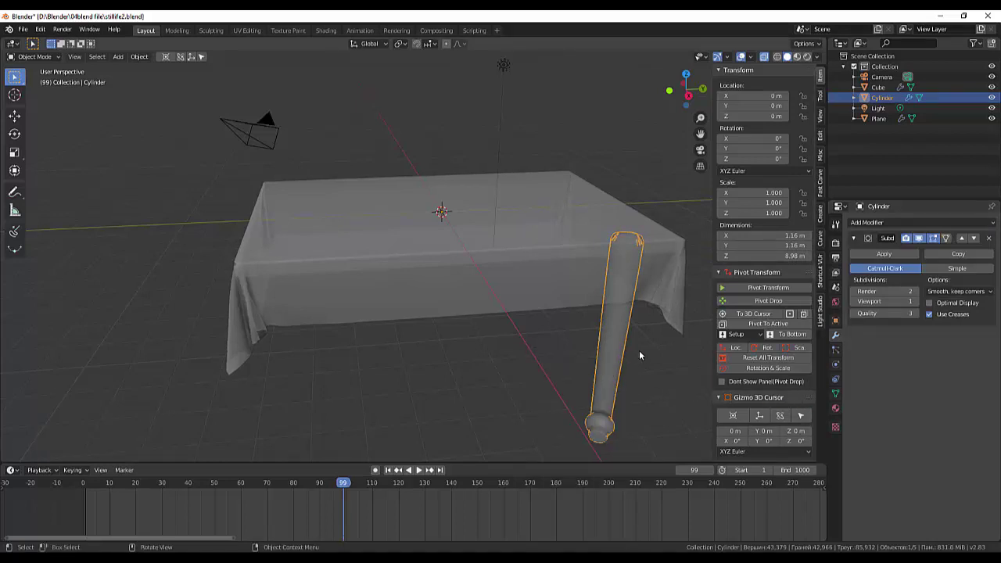
pyautogui.moveTo(638, 350)
pyautogui.mouseDown(button='middle')
pyautogui.moveTo(633, 383)
pyautogui.moveTo(599, 351)
pyautogui.moveTo(613, 326)
pyautogui.moveTo(623, 184)
pyautogui.mouseUp(button='middle')
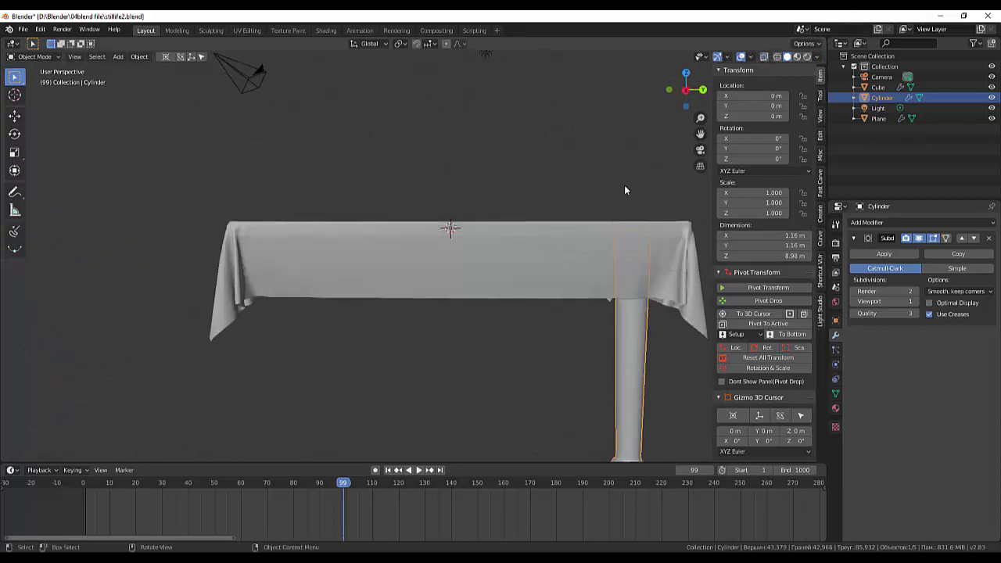
pyautogui.scroll(-3, 581, 236)
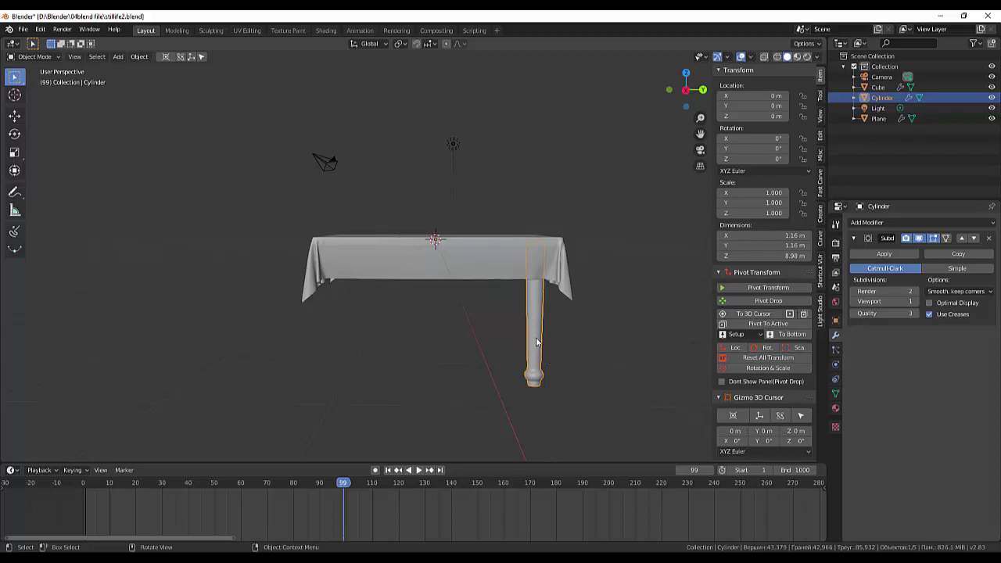
# Step: Add a Mirror modifier on X and Y to the leg, giving four legs, then inspect
pyautogui.click(866, 223)
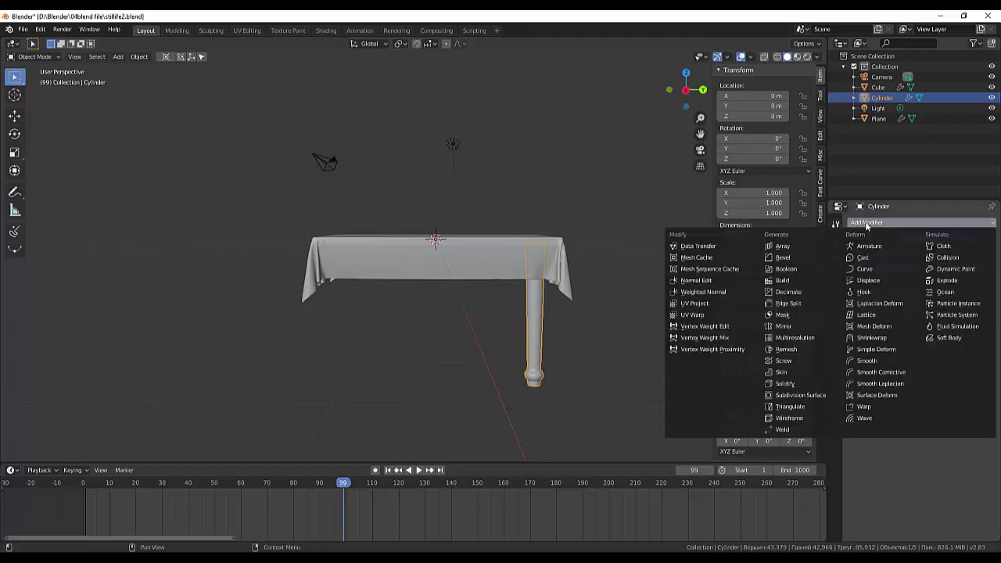
pyautogui.click(798, 334)
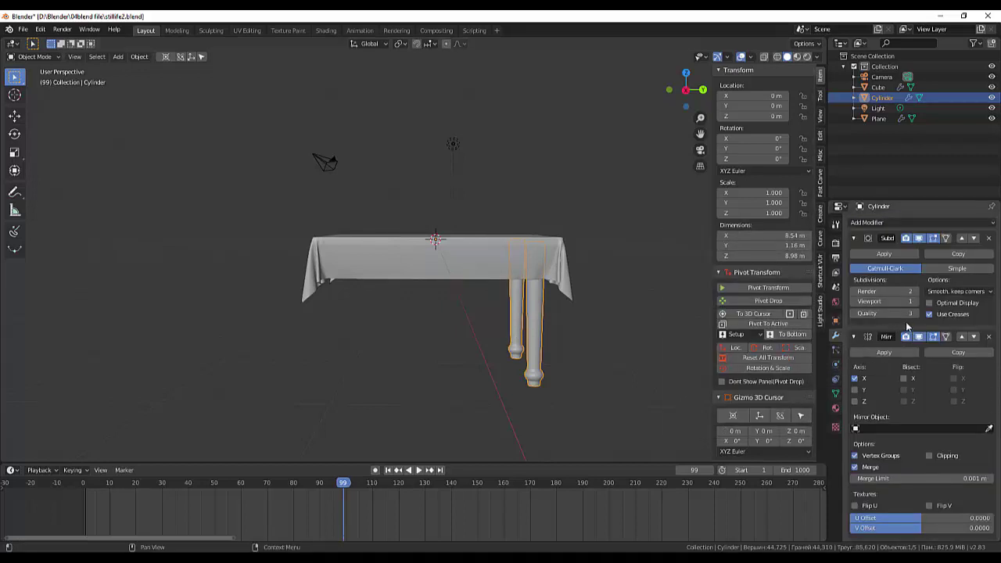
pyautogui.click(854, 389)
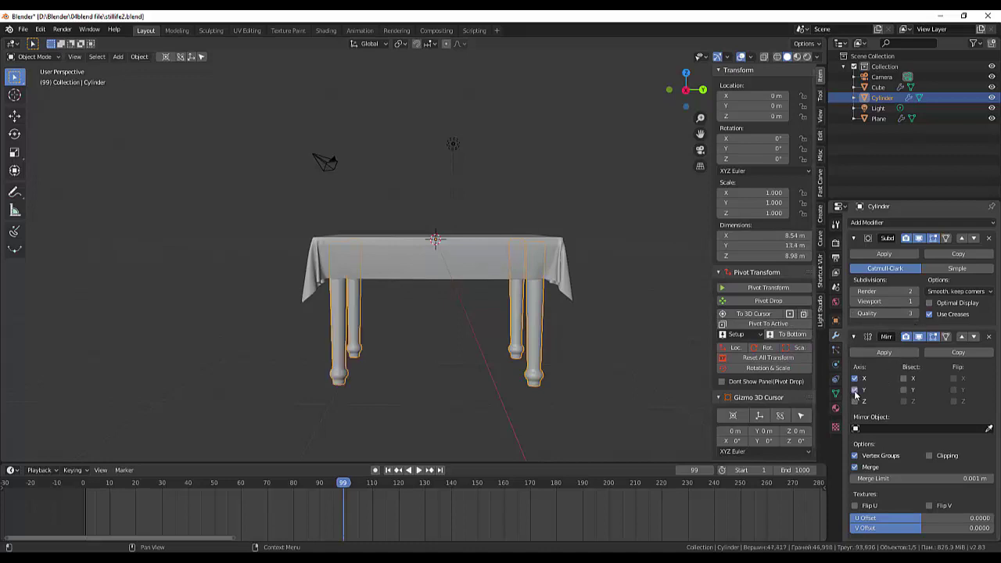
pyautogui.click(587, 359)
pyautogui.moveTo(631, 323)
pyautogui.mouseDown(button='middle')
pyautogui.moveTo(753, 313)
pyautogui.moveTo(661, 307)
pyautogui.moveTo(697, 281)
pyautogui.moveTo(721, 274)
pyautogui.moveTo(640, 358)
pyautogui.moveTo(630, 351)
pyautogui.moveTo(643, 353)
pyautogui.mouseUp(button='middle')
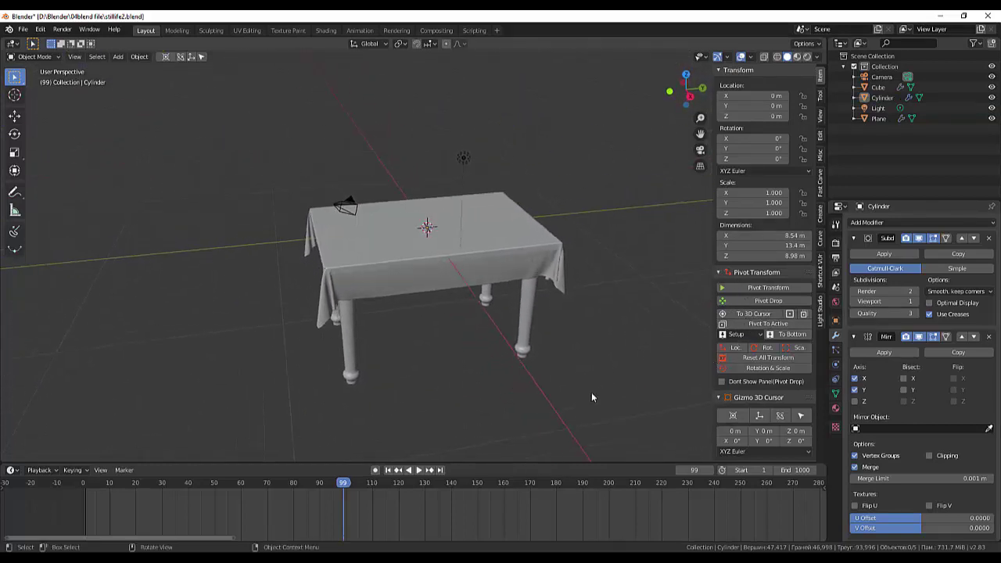